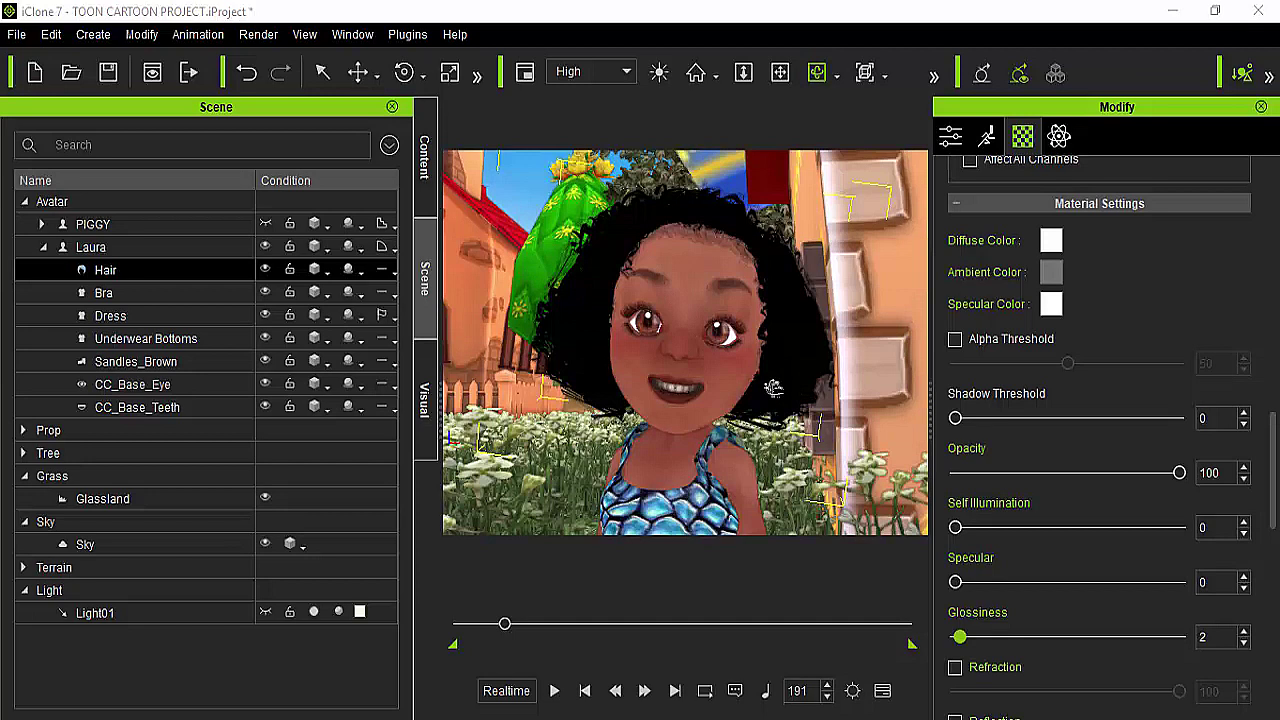
Step: Pick Laura's face in the preview to bring up the Skin_Head material and its texture channels
{"action": "left_click", "coordinate": [695, 366]}
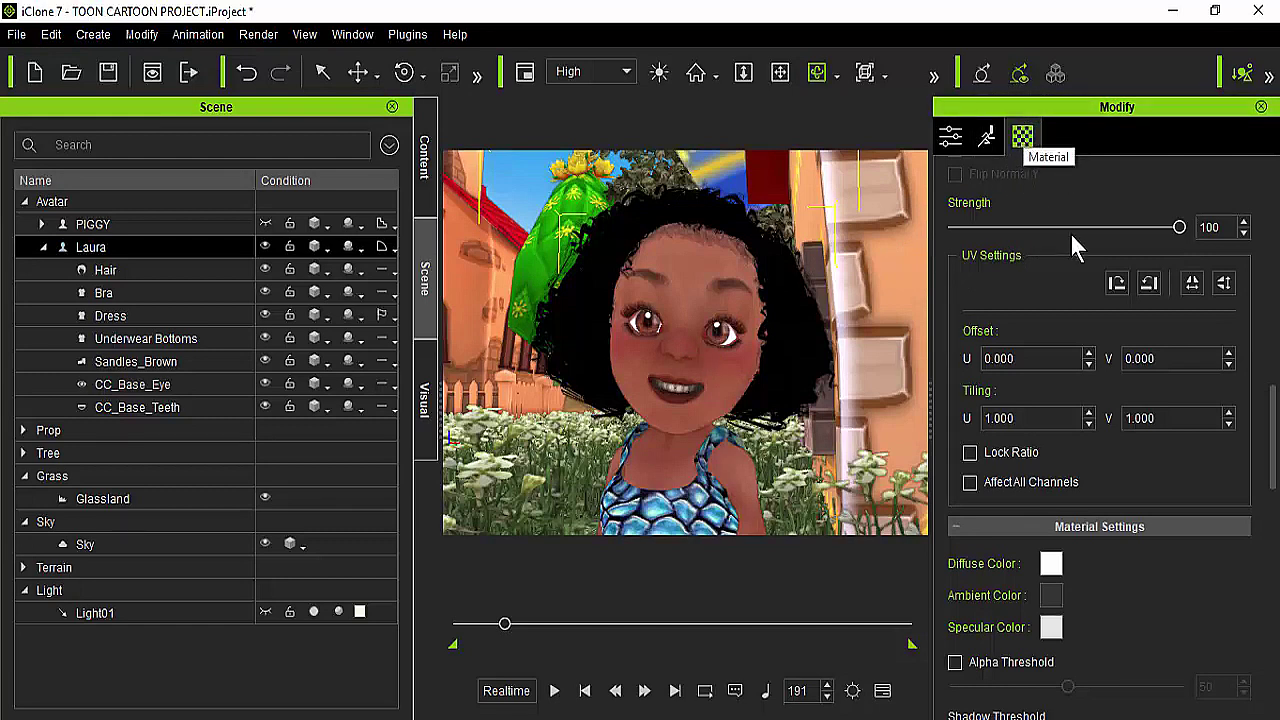
{"action": "scroll", "coordinate": [1088, 284], "scroll_direction": "up", "scroll_amount": 3}
{"action": "scroll", "coordinate": [1182, 330], "scroll_direction": "up", "scroll_amount": 7}
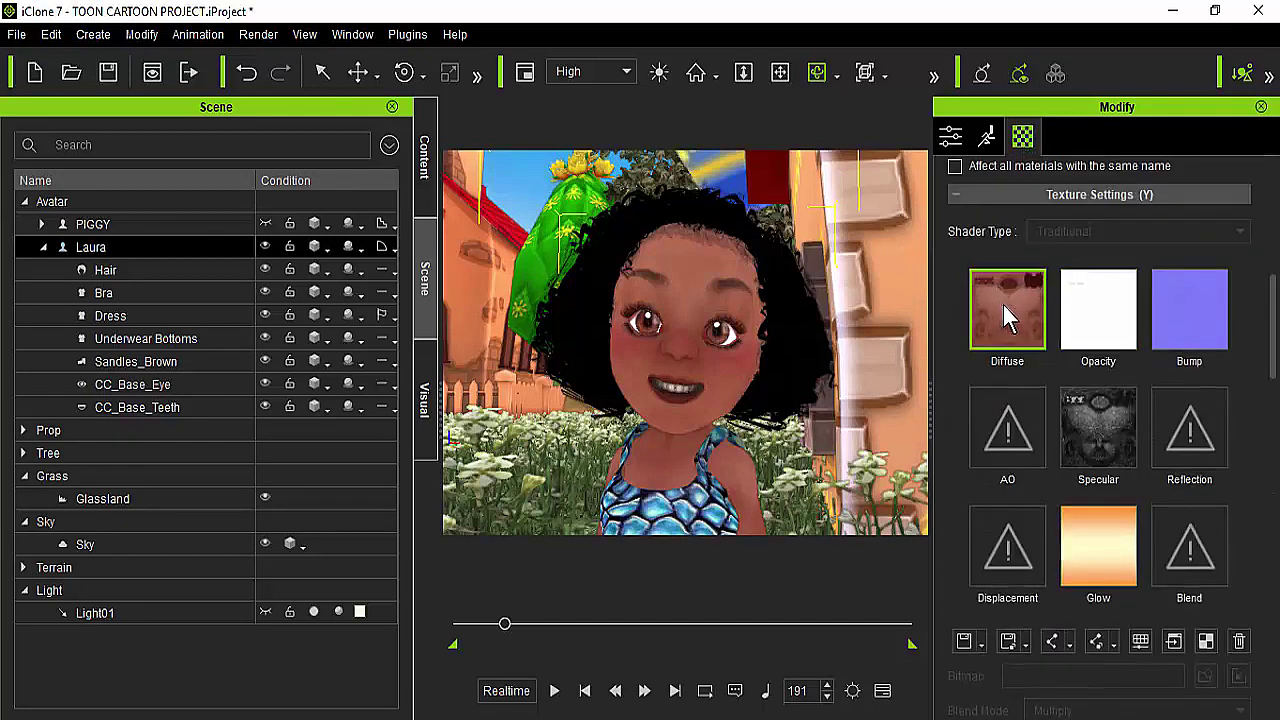
{"action": "left_click_drag", "start_coordinate": [1275, 305], "coordinate": [1274, 195]}
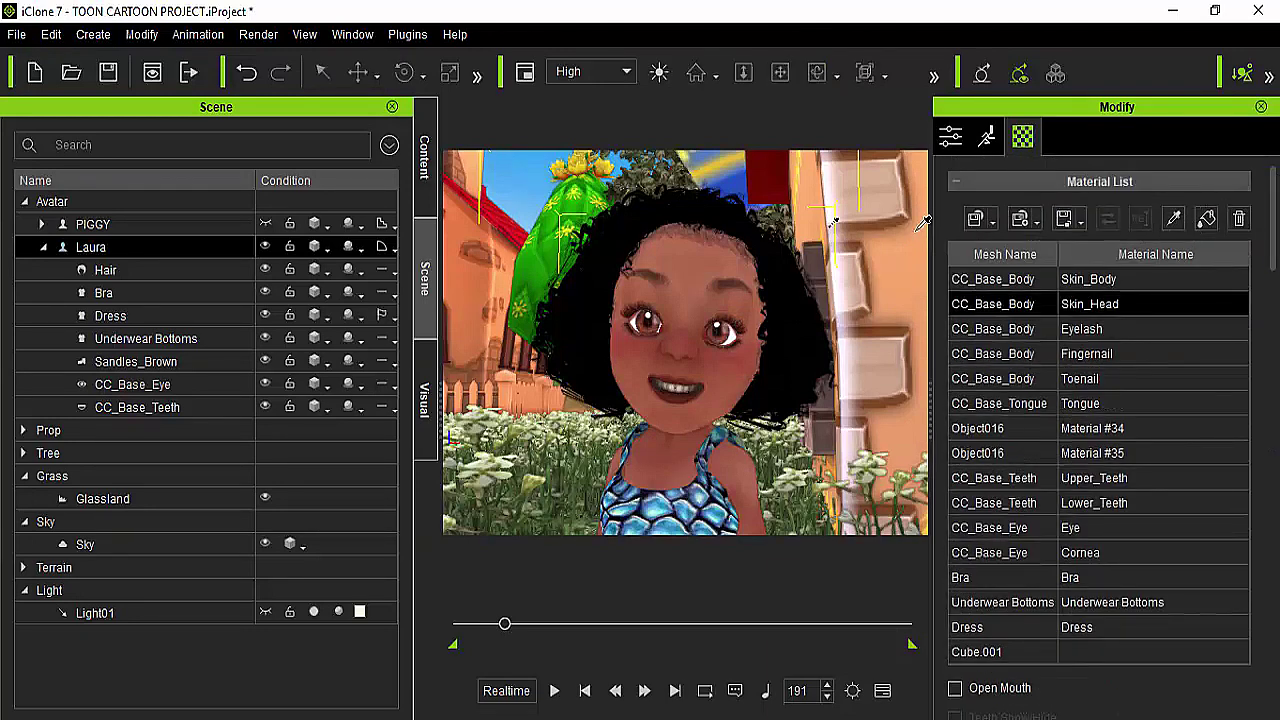
{"action": "left_click_drag", "start_coordinate": [1274, 230], "coordinate": [1271, 366]}
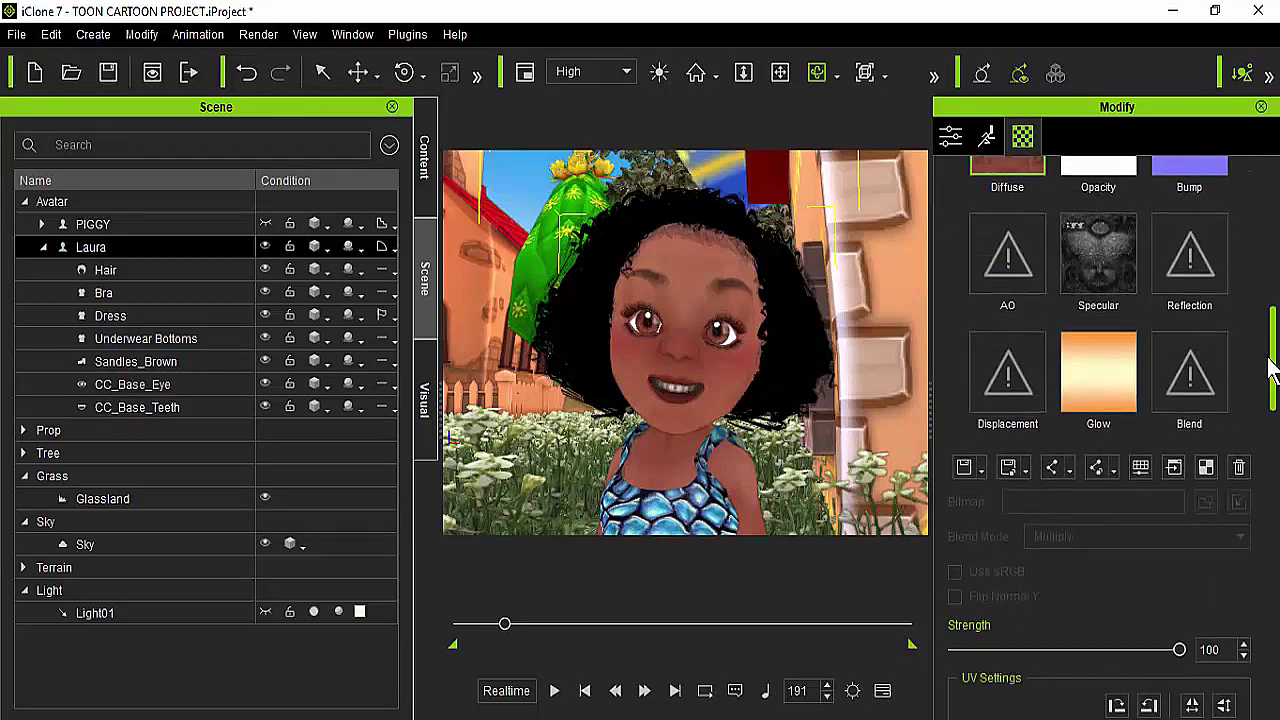
Step: Select the Glow channel of Skin_Head and browse the Glow template images without loading one
{"action": "double_click", "coordinate": [1100, 380]}
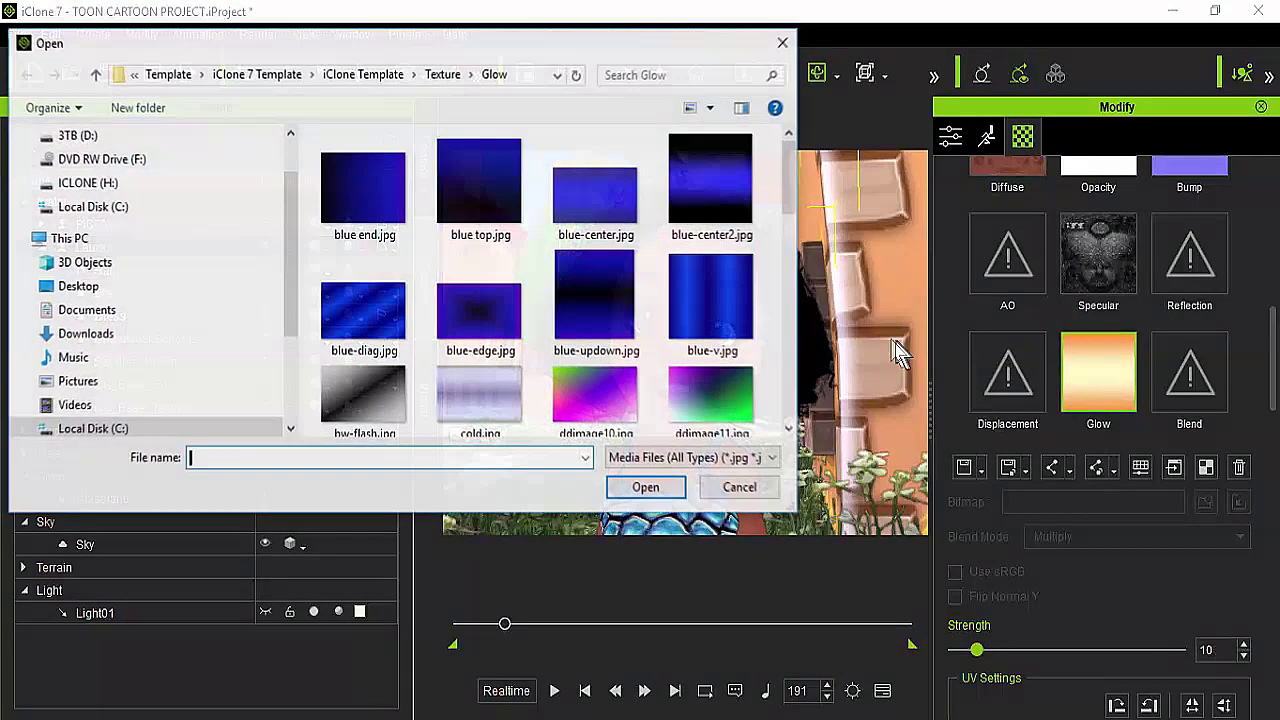
{"action": "left_click_drag", "start_coordinate": [786, 170], "coordinate": [781, 242]}
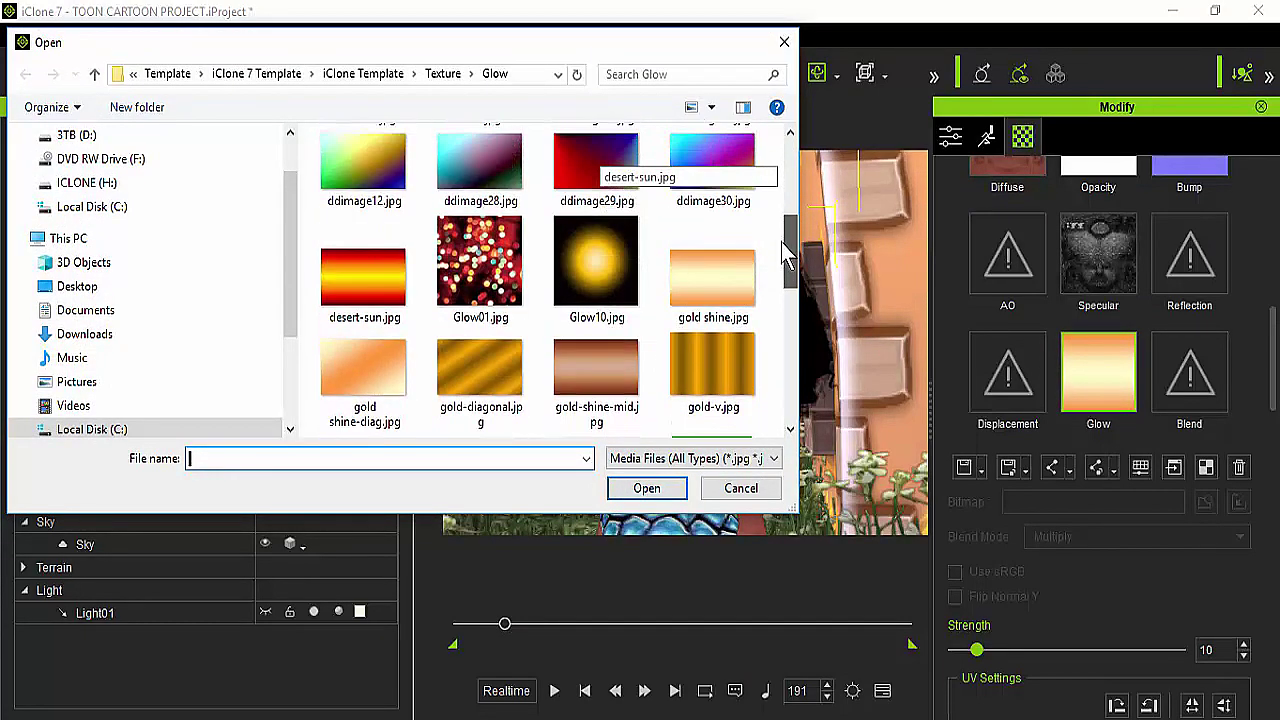
{"action": "left_click", "coordinate": [784, 42]}
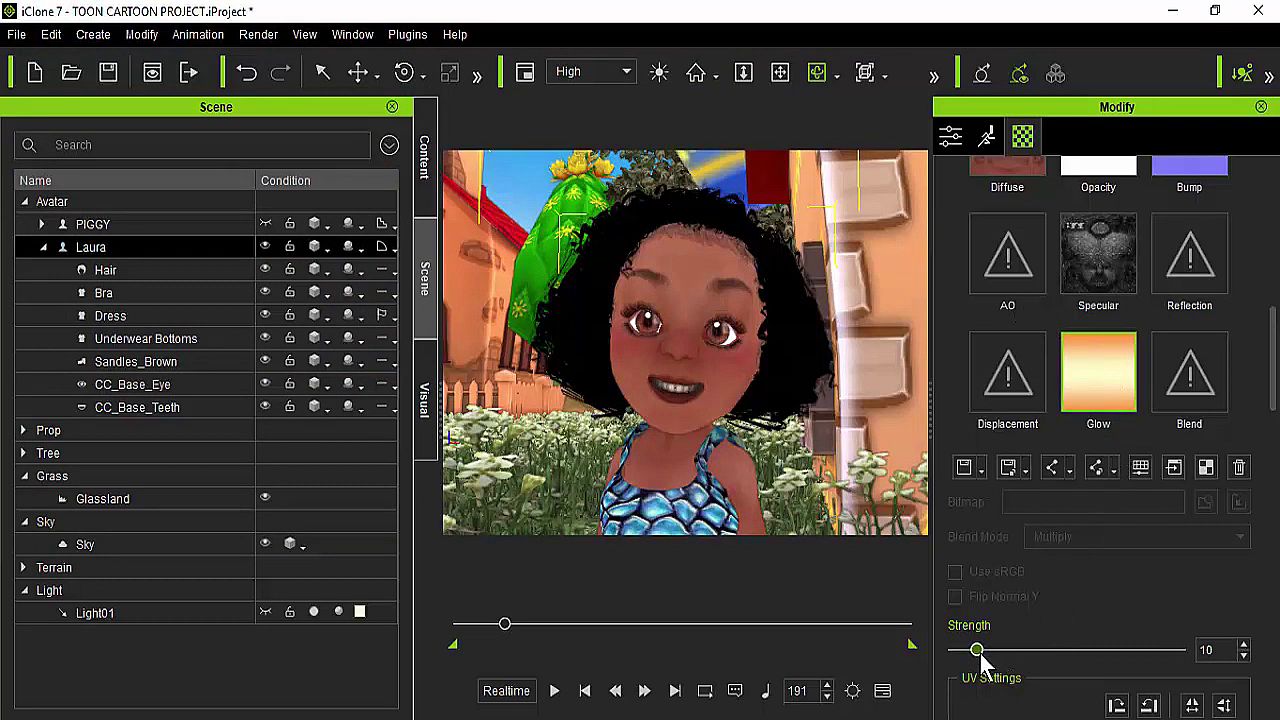
Step: Test the Skin_Head Glow strength at 100, set it to 15, and compare the face at frames 1 and 206
{"action": "left_click_drag", "start_coordinate": [979, 651], "coordinate": [1237, 668]}
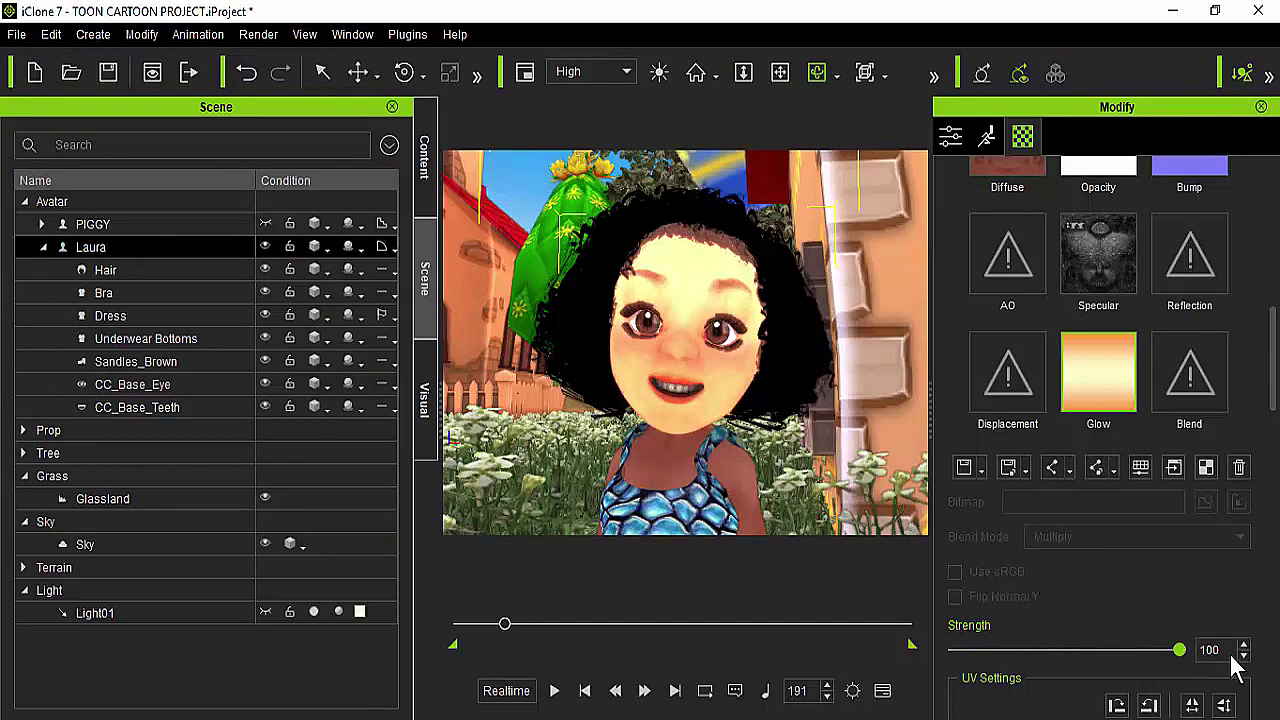
{"action": "left_click_drag", "start_coordinate": [1183, 662], "coordinate": [981, 660]}
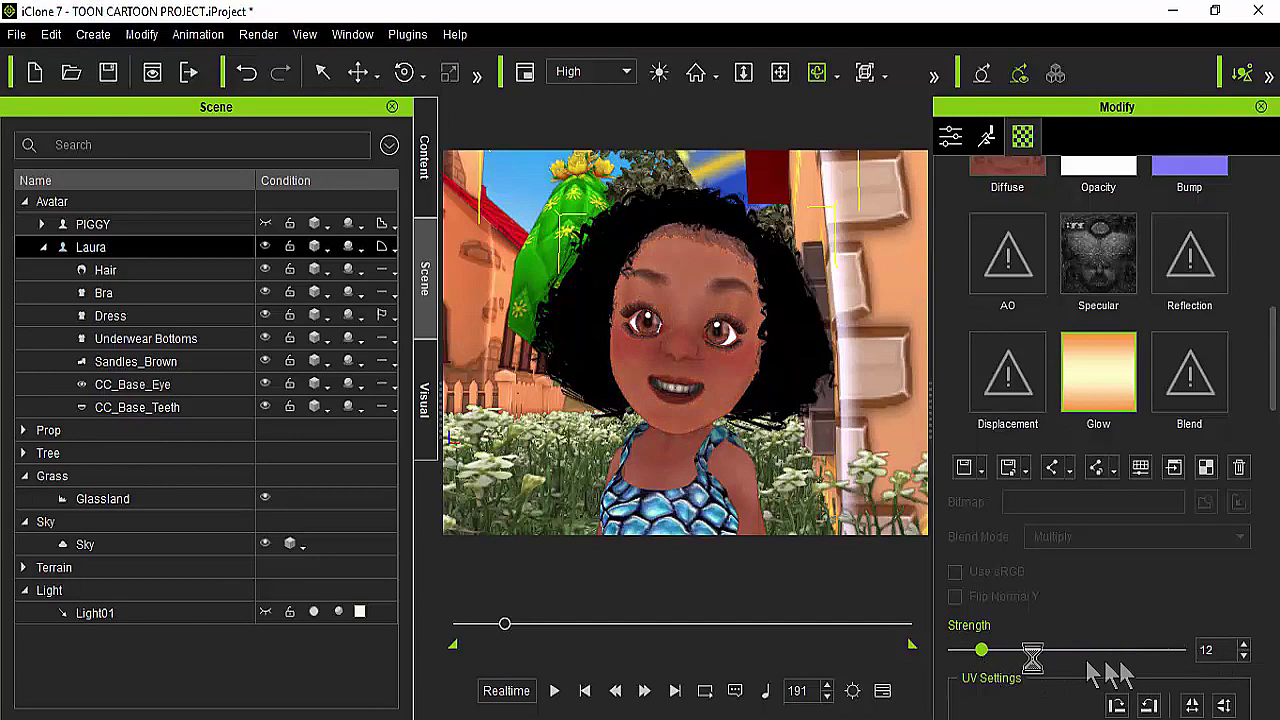
{"action": "double_click", "coordinate": [1182, 650]}
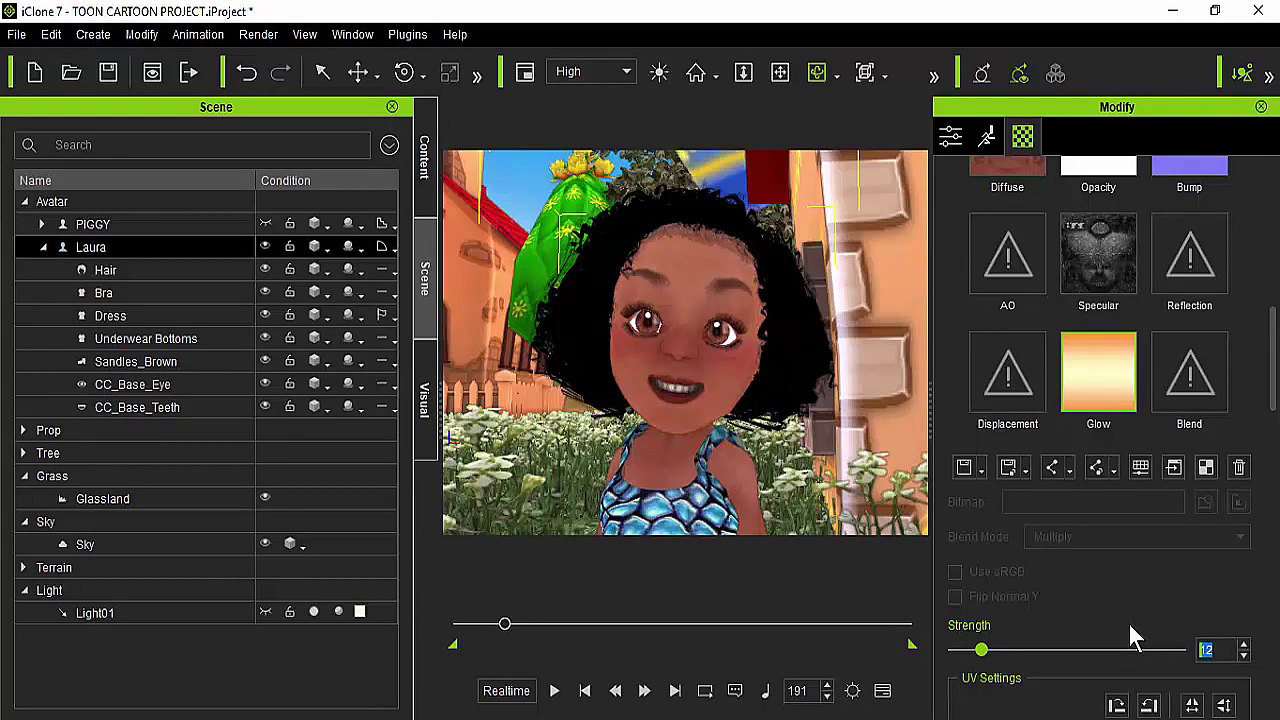
{"action": "type", "text": "15"}
{"action": "key", "text": "Return"}
{"action": "left_click_drag", "start_coordinate": [505, 626], "coordinate": [446, 634]}
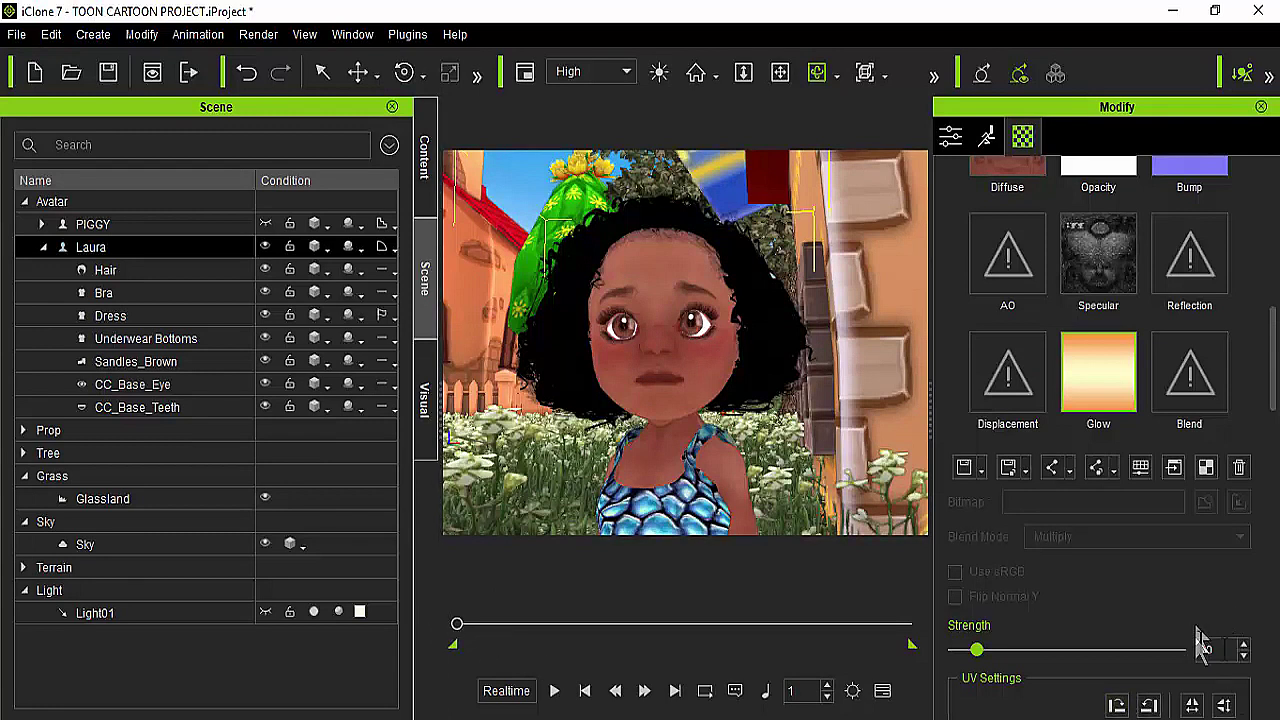
{"action": "left_click_drag", "start_coordinate": [458, 623], "coordinate": [510, 623]}
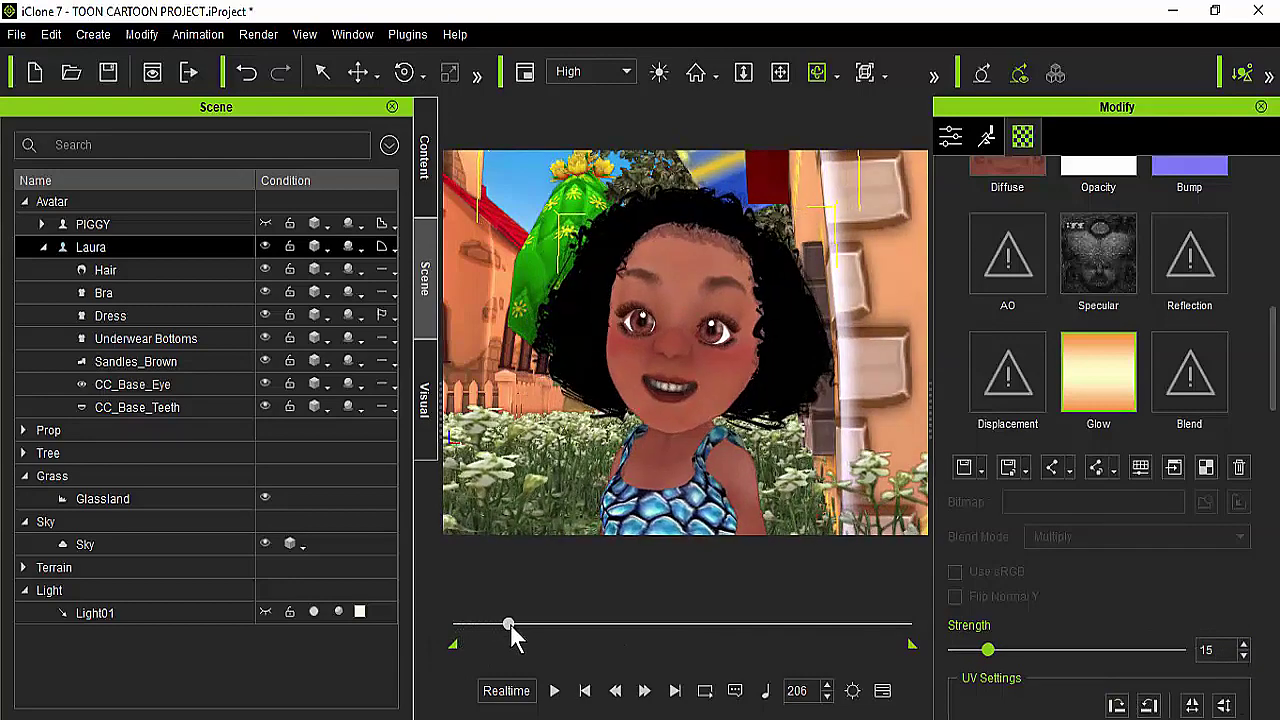
Step: Open the Timeline and show the Material track for Laura
{"action": "left_click", "coordinate": [883, 690]}
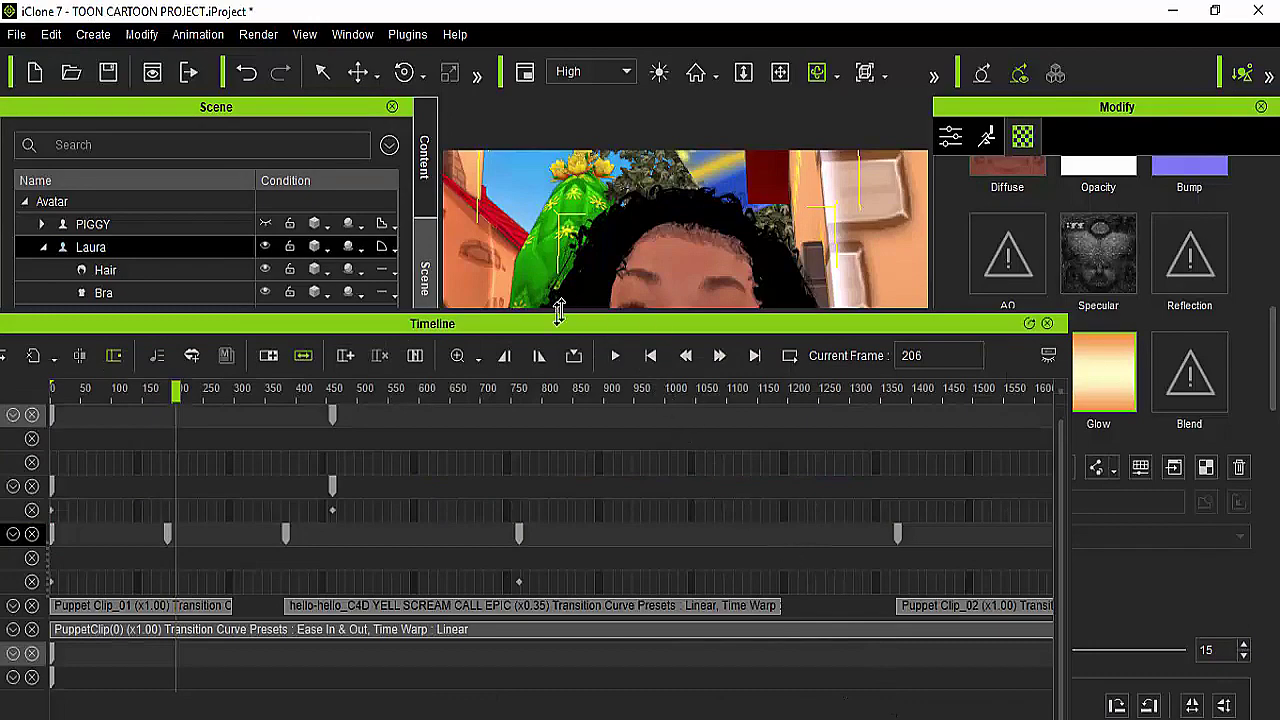
{"action": "left_click_drag", "start_coordinate": [562, 326], "coordinate": [1001, 297]}
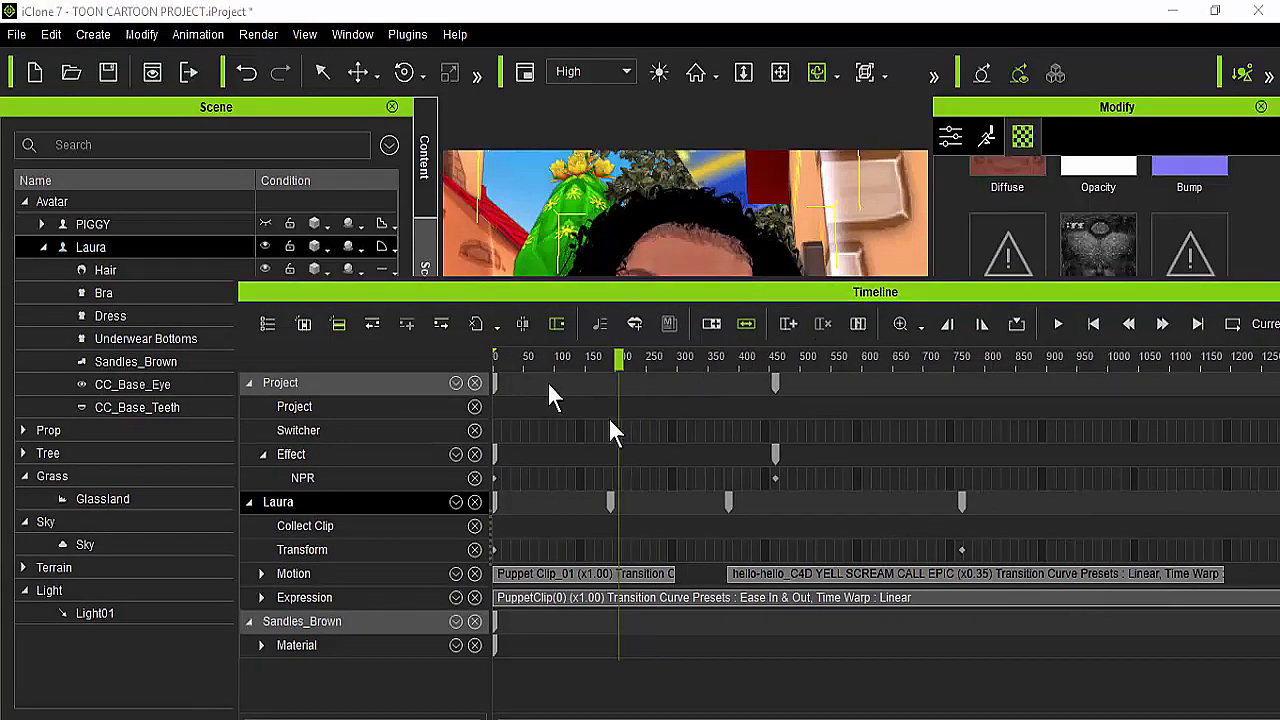
{"action": "left_click_drag", "start_coordinate": [723, 297], "coordinate": [694, 198]}
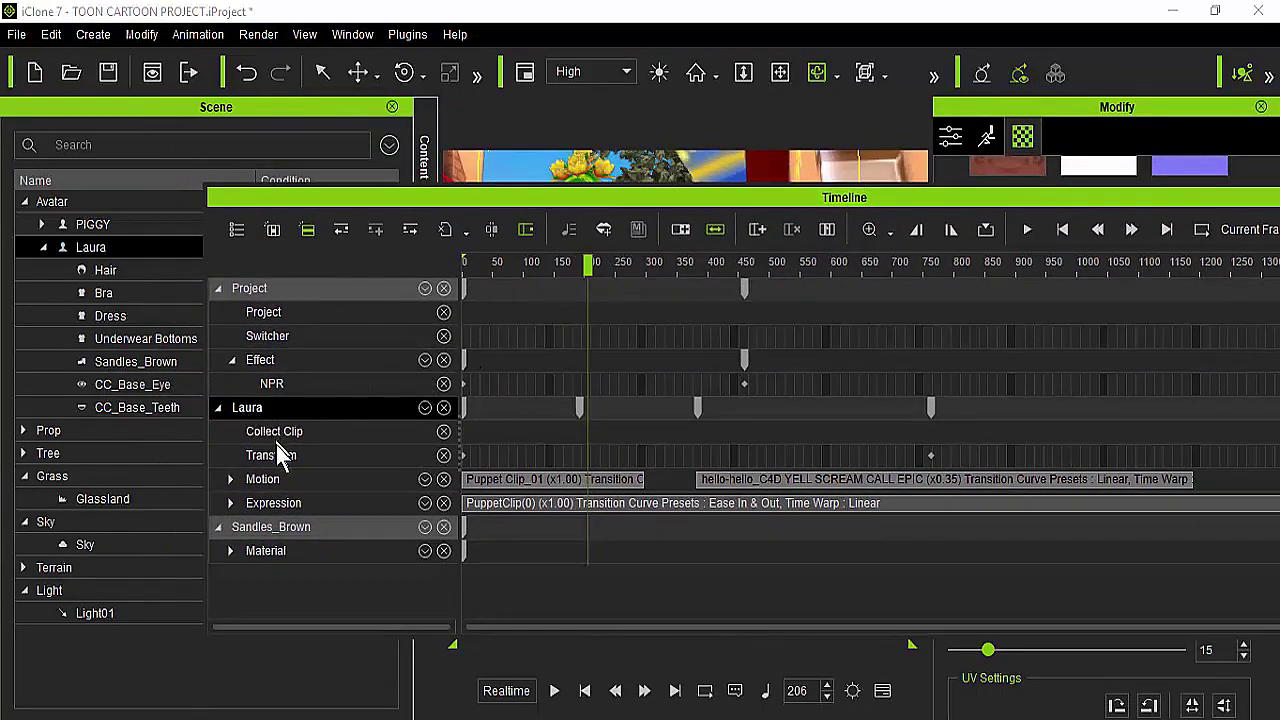
{"action": "left_click", "coordinate": [425, 408]}
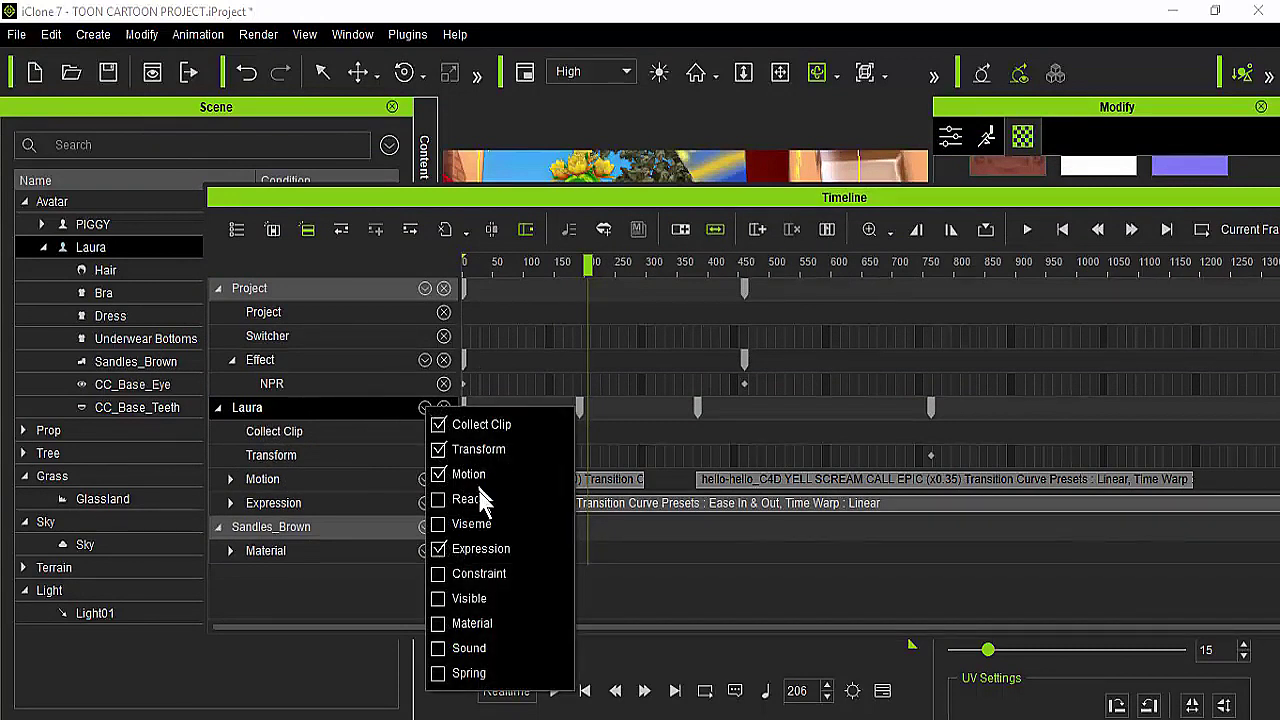
{"action": "left_click", "coordinate": [437, 622]}
Step: Expand the Material track of Sandles_Brown and select Laura's Material key at frame 191
{"action": "left_click_drag", "start_coordinate": [706, 192], "coordinate": [709, 100]}
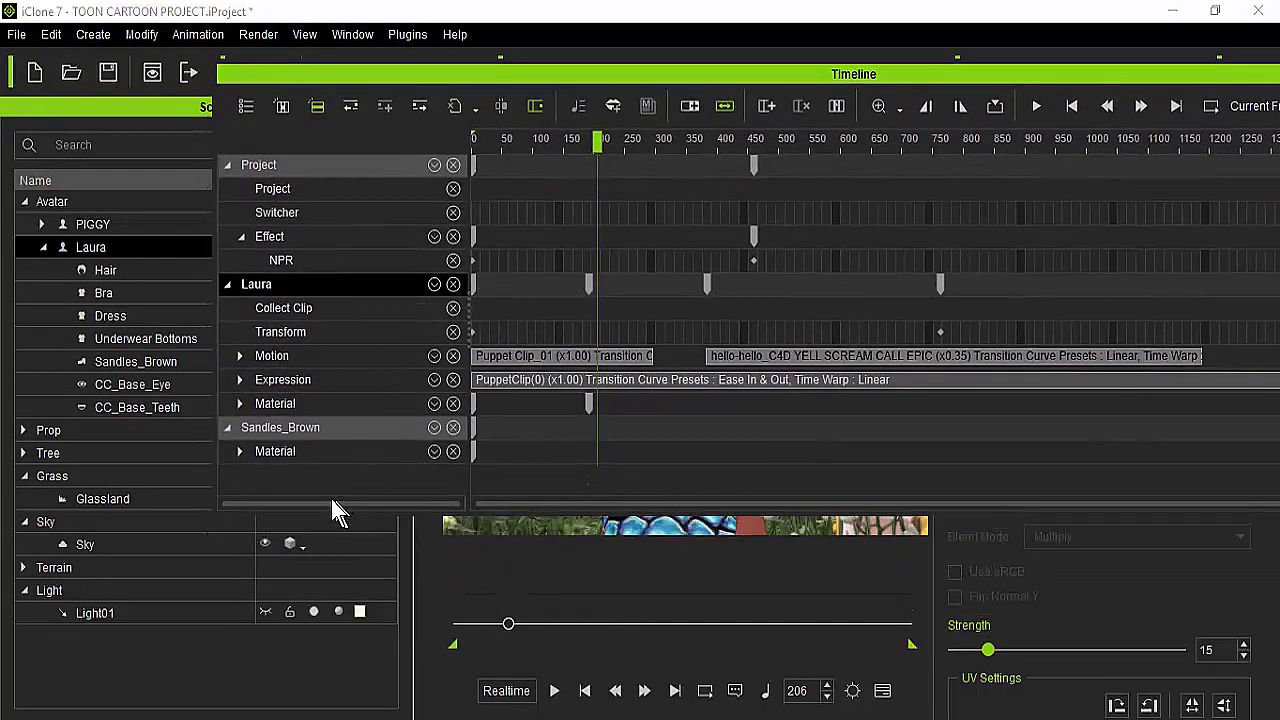
{"action": "left_click", "coordinate": [242, 451]}
{"action": "left_click_drag", "start_coordinate": [305, 517], "coordinate": [322, 606]}
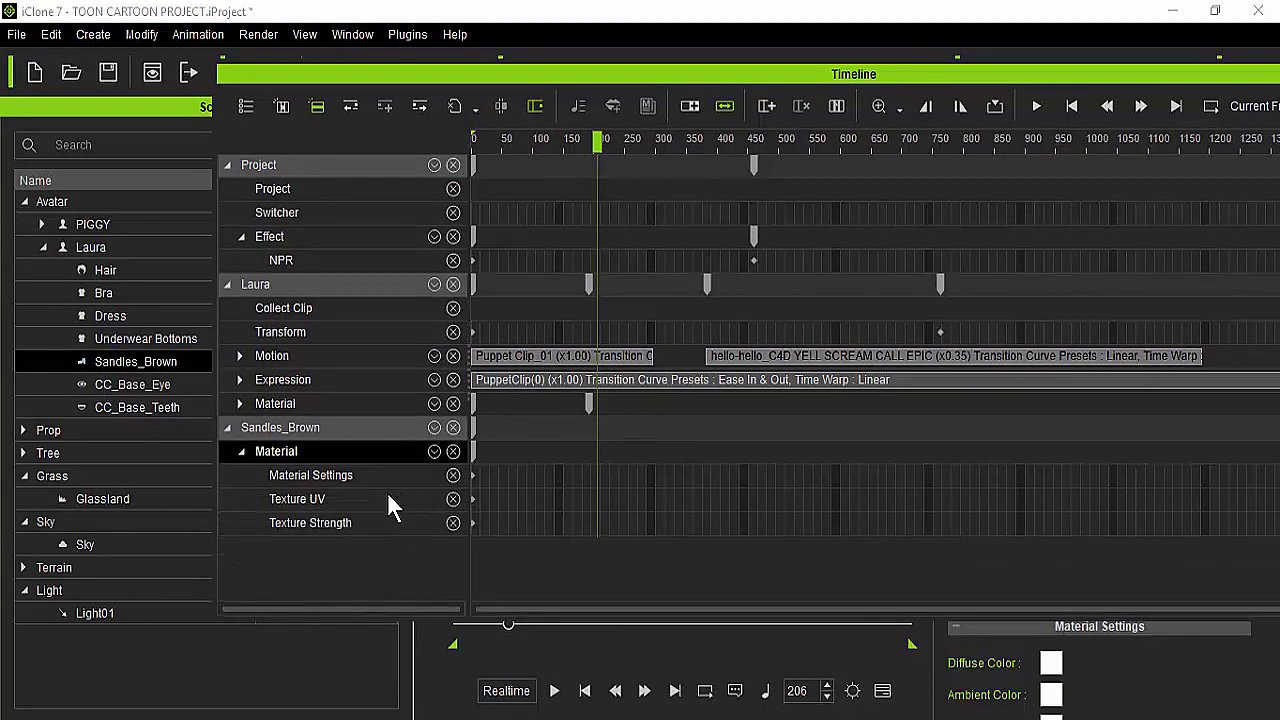
{"action": "left_click", "coordinate": [588, 404]}
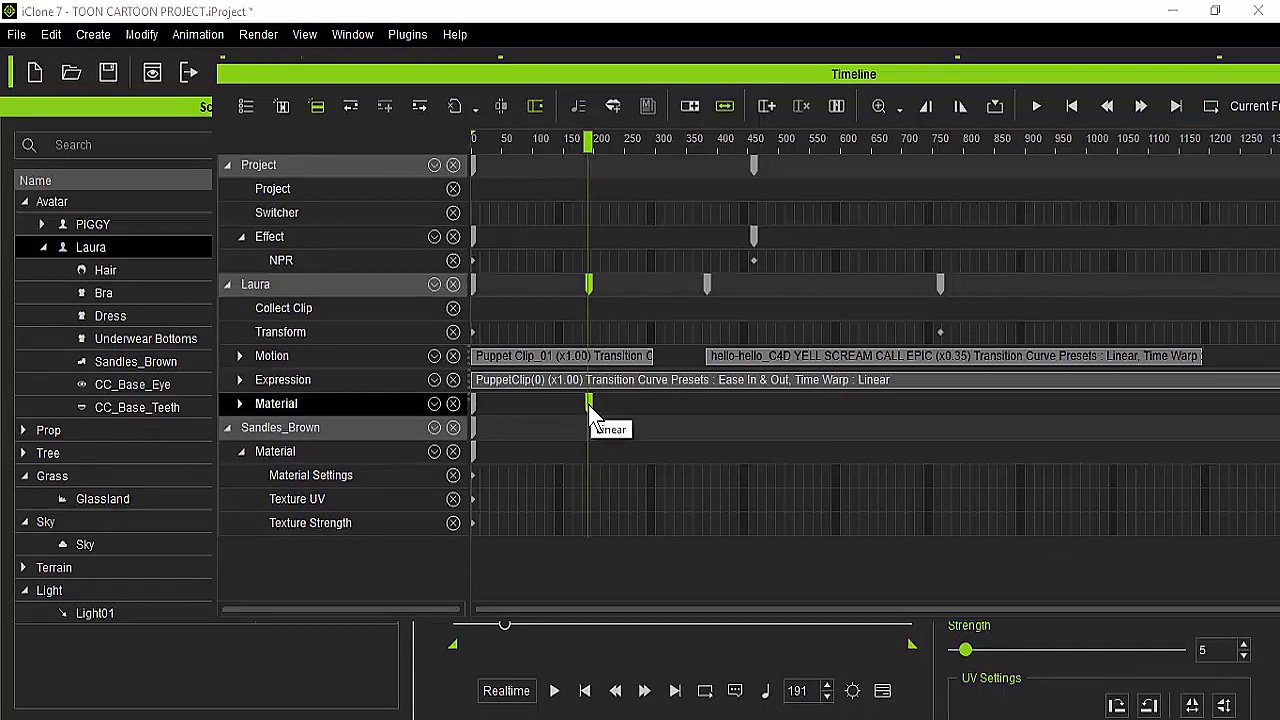
Step: Go to frame 1 and uncover the Glow strength setting to check its value there
{"action": "left_click_drag", "start_coordinate": [686, 79], "coordinate": [720, 402]}
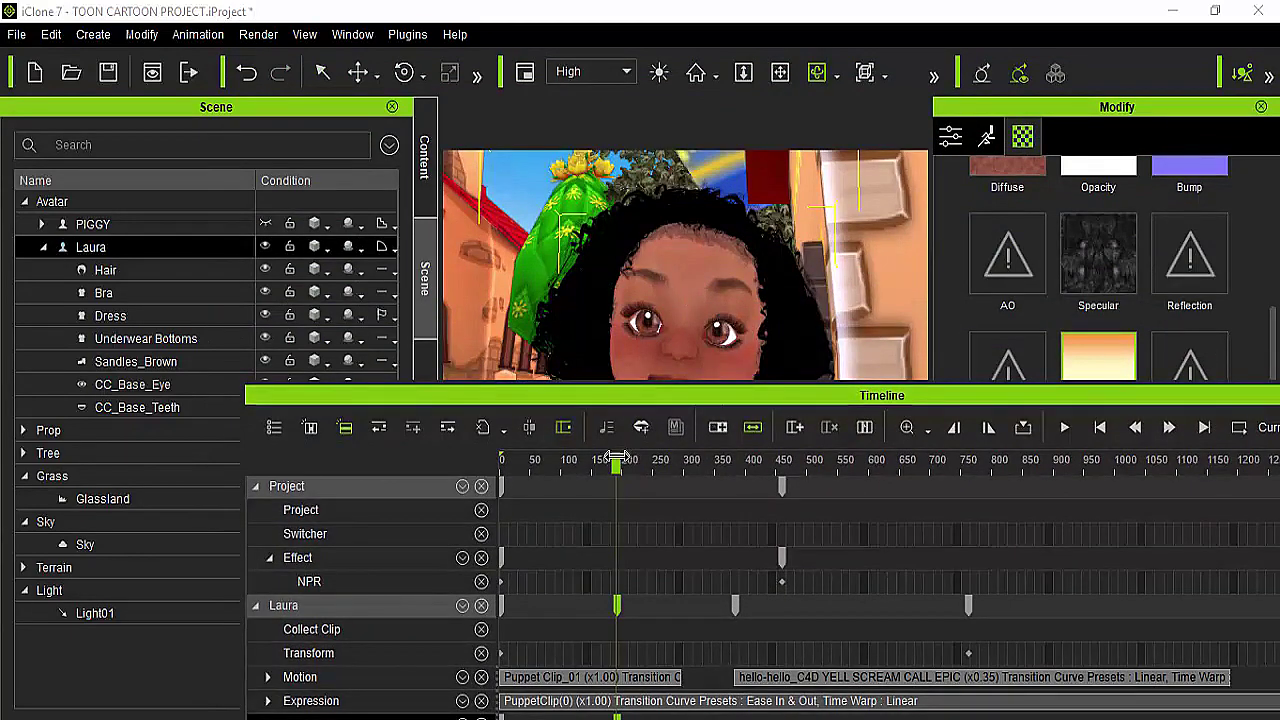
{"action": "left_click_drag", "start_coordinate": [617, 463], "coordinate": [412, 473]}
{"action": "left_click_drag", "start_coordinate": [778, 400], "coordinate": [370, 408]}
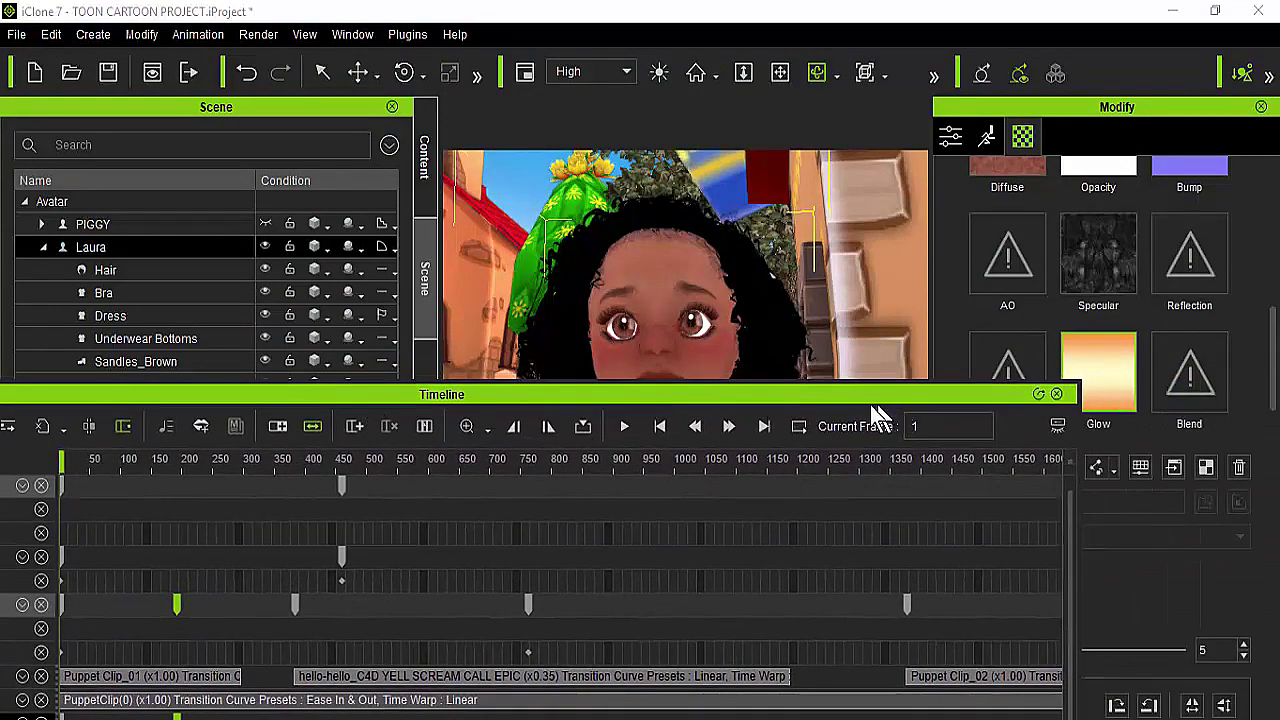
{"action": "left_click_drag", "start_coordinate": [966, 400], "coordinate": [809, 416]}
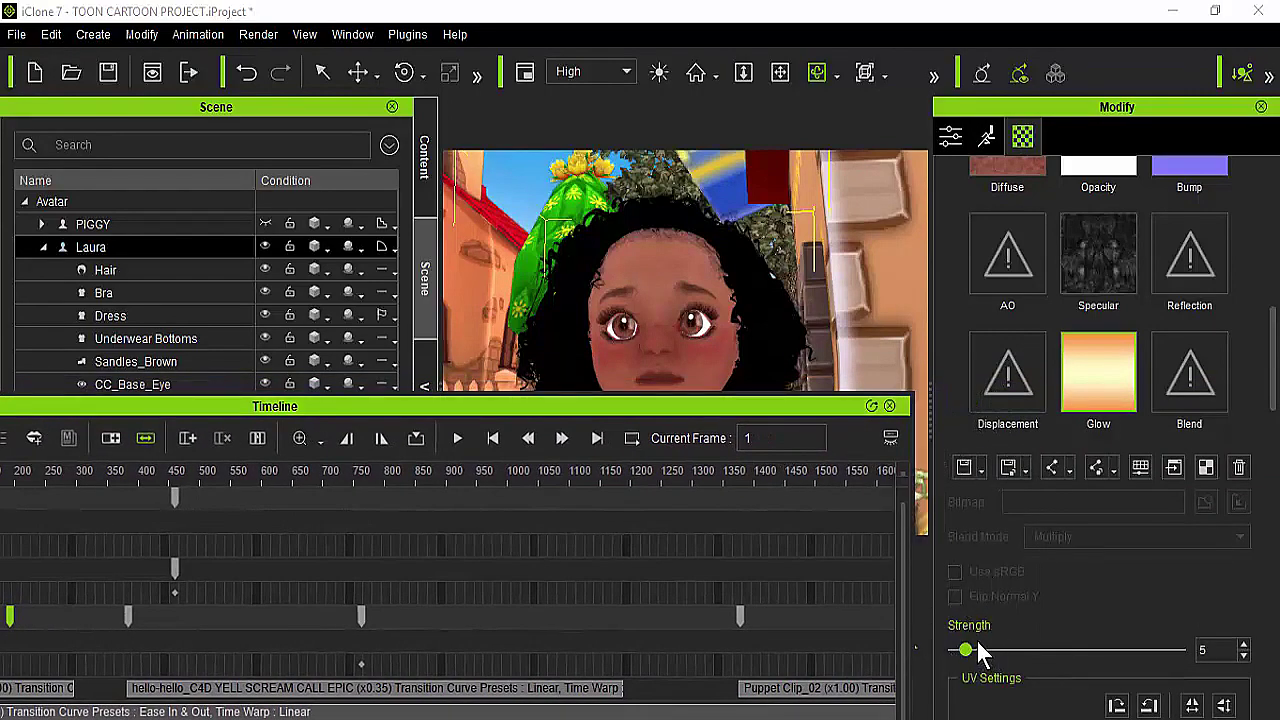
Step: Set the Glow strength of Laura's current material to 15 at frame 199
{"action": "left_click_drag", "start_coordinate": [594, 405], "coordinate": [817, 206]}
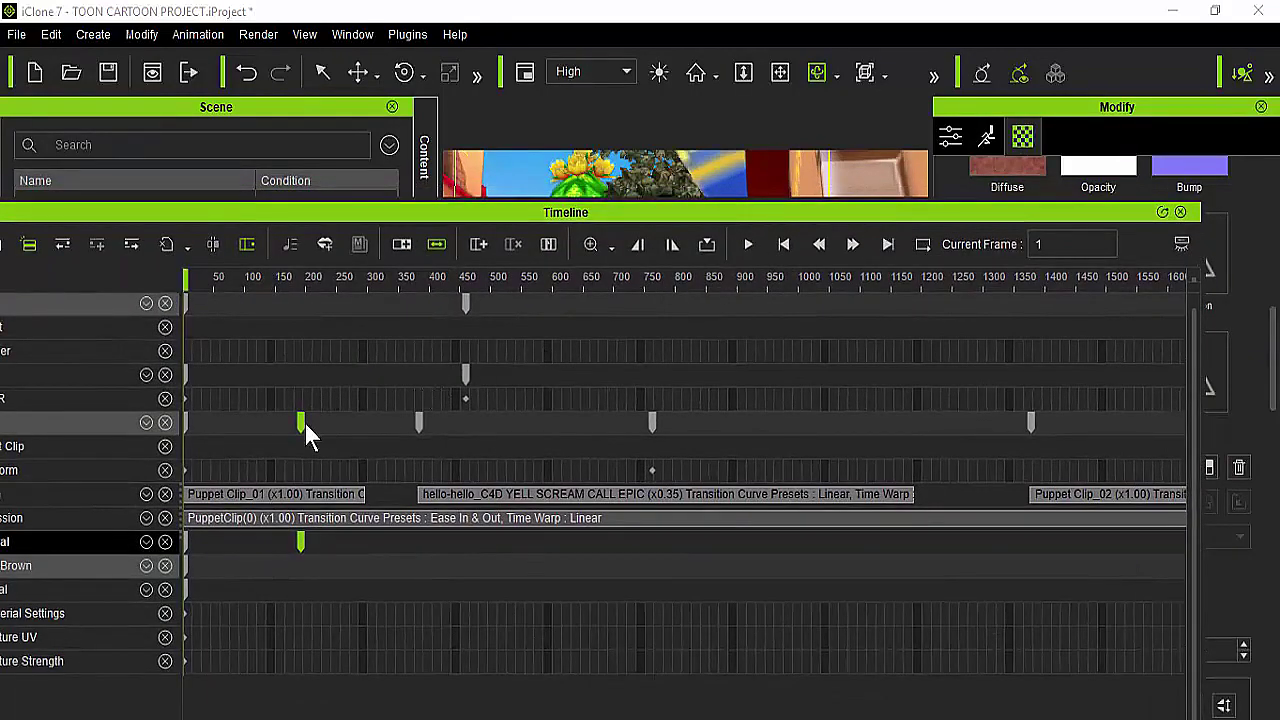
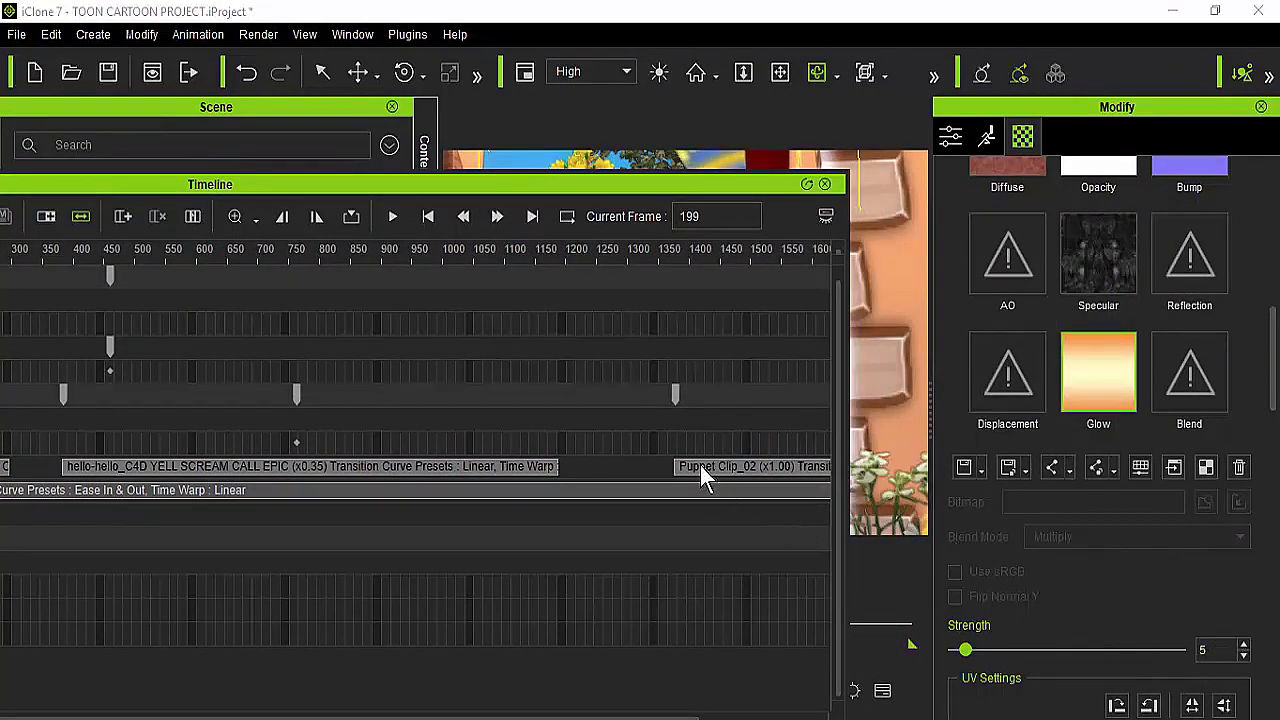
{"action": "double_click", "coordinate": [1218, 650]}
{"action": "type", "text": "15"}
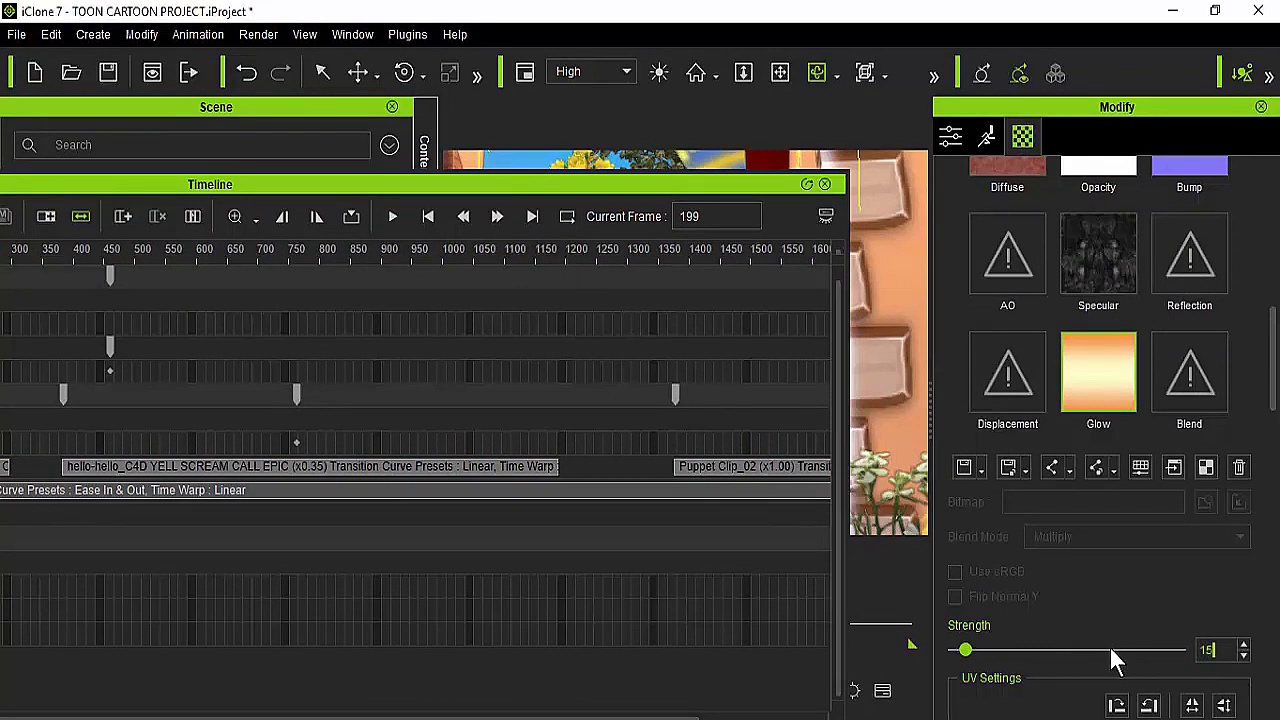
{"action": "double_click", "coordinate": [355, 182]}
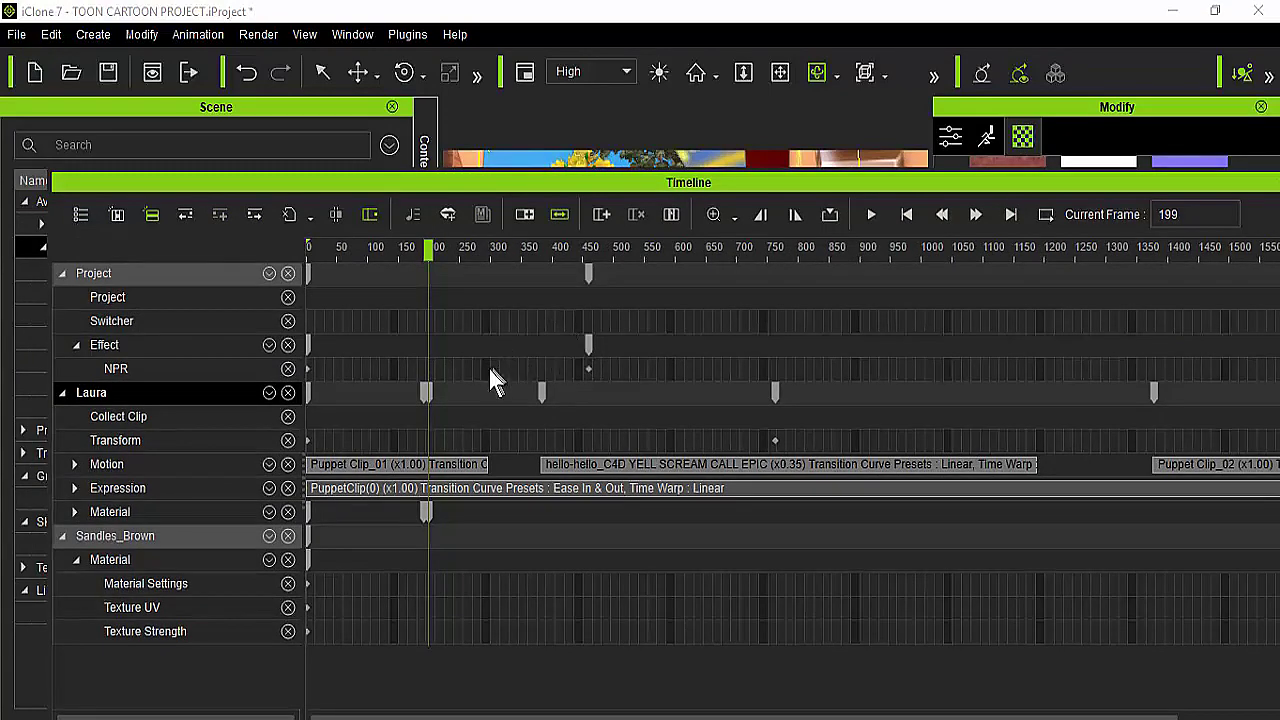
Step: Delete Laura's Material key at frame 191
{"action": "scroll", "coordinate": [491, 370], "scroll_direction": "up", "scroll_amount": 8}
{"action": "scroll", "coordinate": [745, 423], "scroll_direction": "up", "scroll_amount": 2}
{"action": "left_click", "coordinate": [733, 392]}
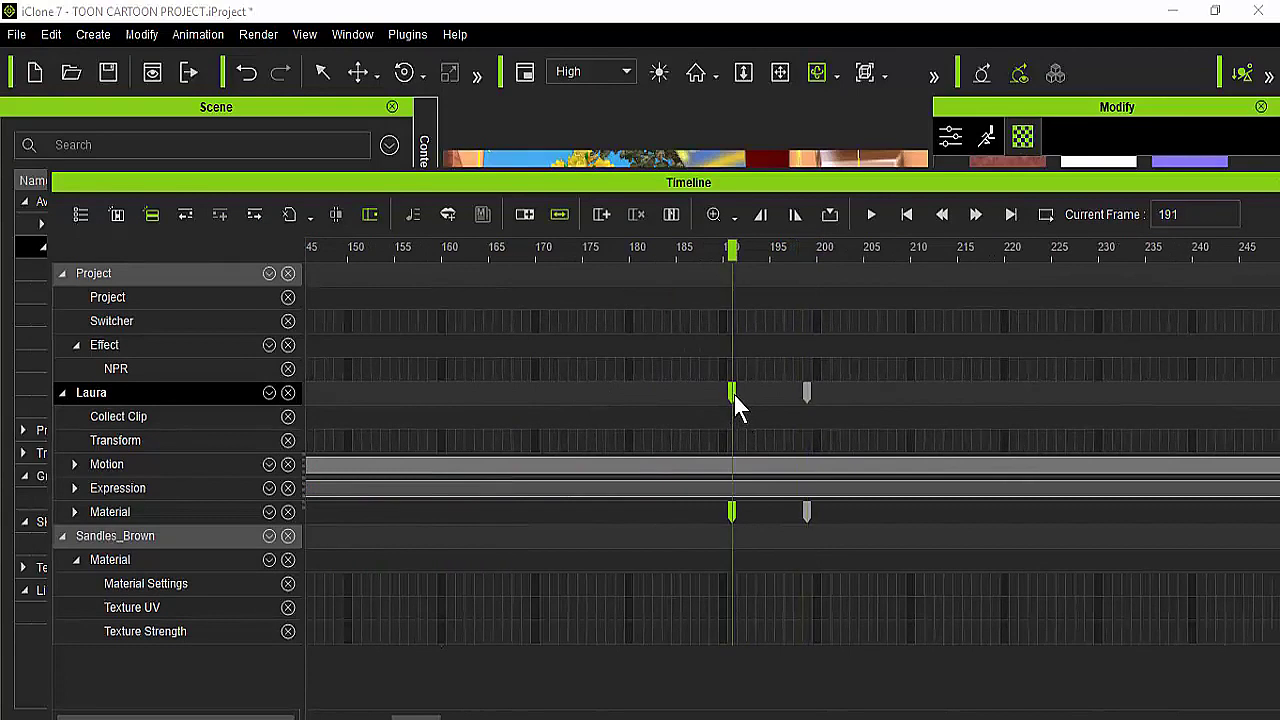
{"action": "key", "text": "Delete"}
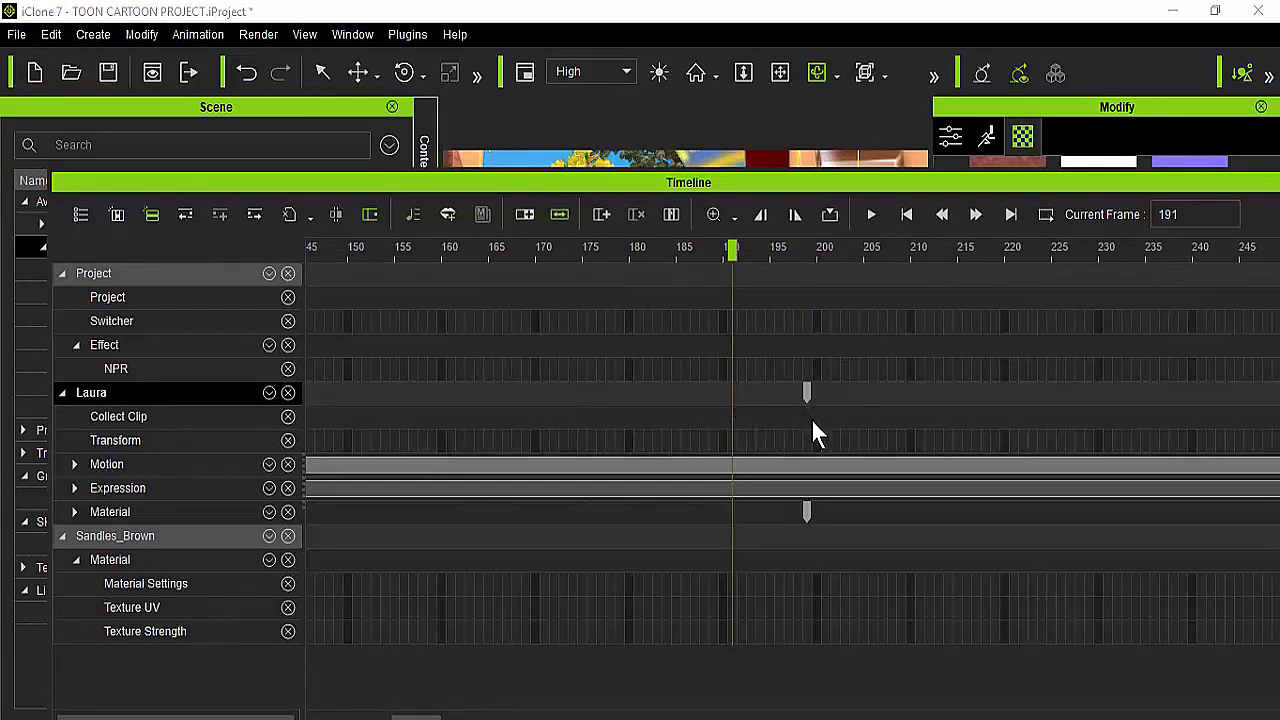
{"action": "scroll", "coordinate": [700, 437], "scroll_direction": "down", "scroll_amount": 8}
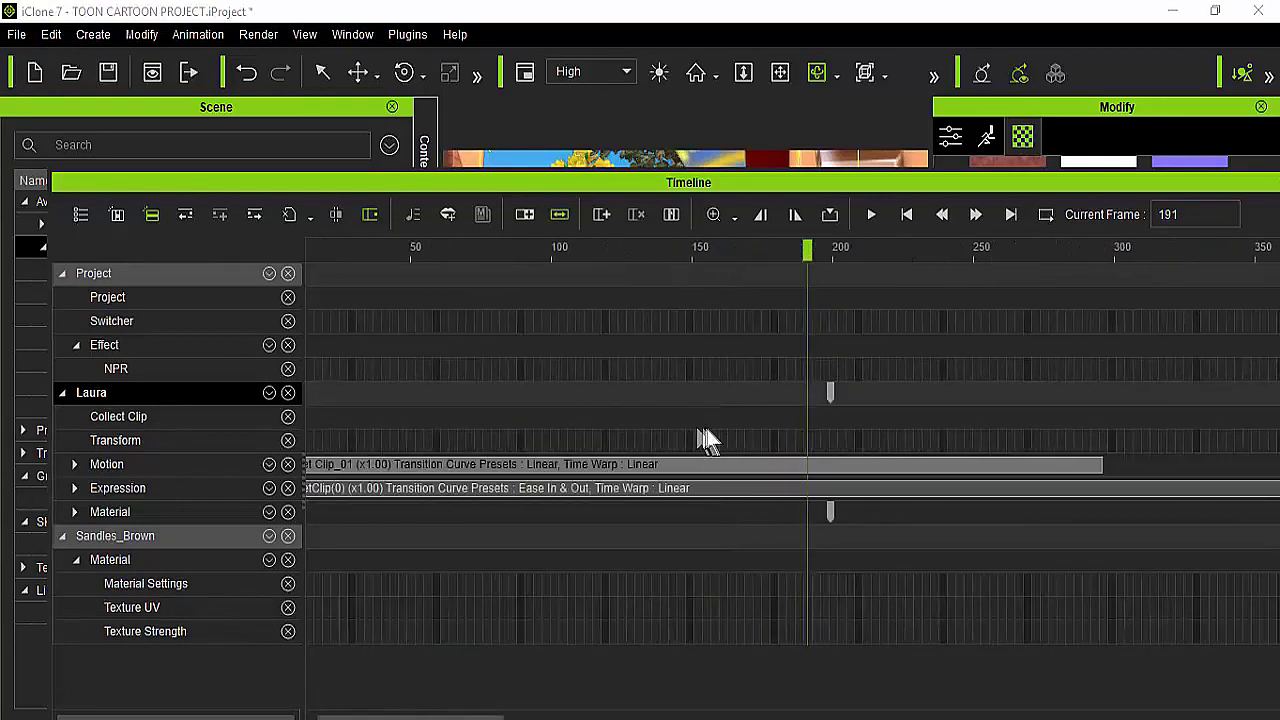
{"action": "scroll", "coordinate": [640, 412], "scroll_direction": "down", "scroll_amount": 1}
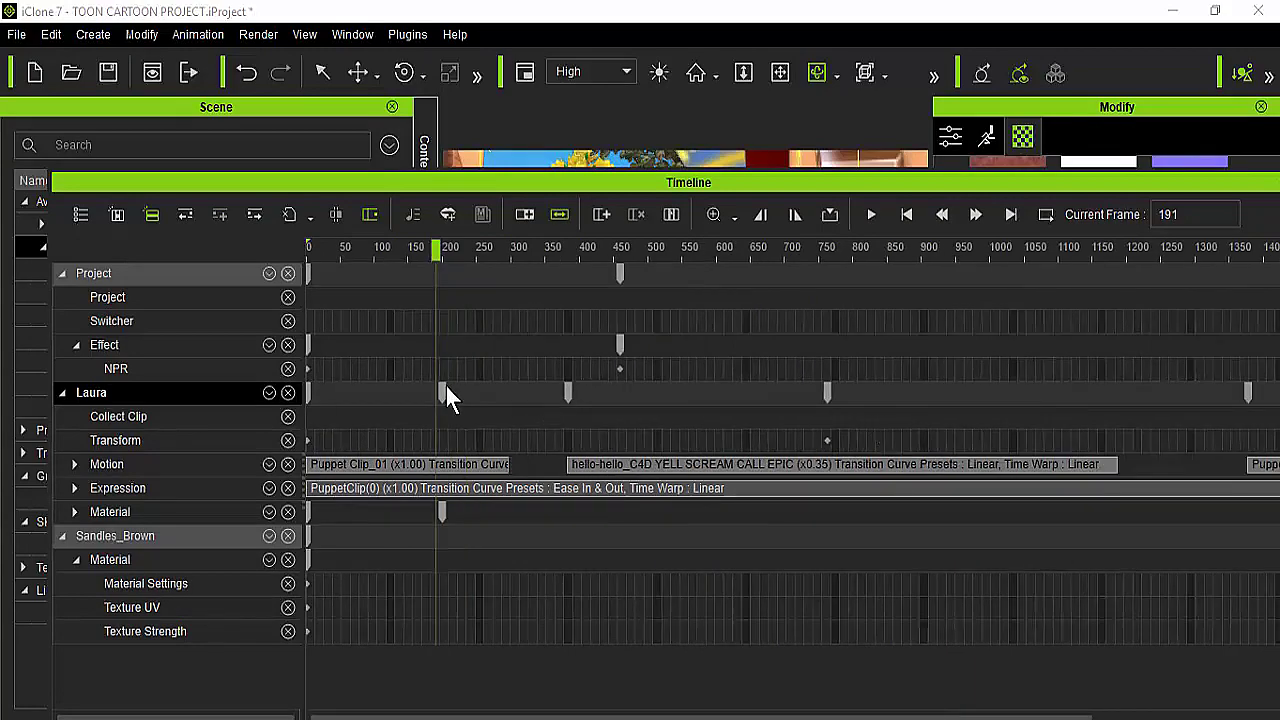
Step: Select Laura's key at frame 199 and check the Glow strength at that frame
{"action": "left_click_drag", "start_coordinate": [536, 184], "coordinate": [690, 397]}
{"action": "left_click", "coordinate": [595, 605]}
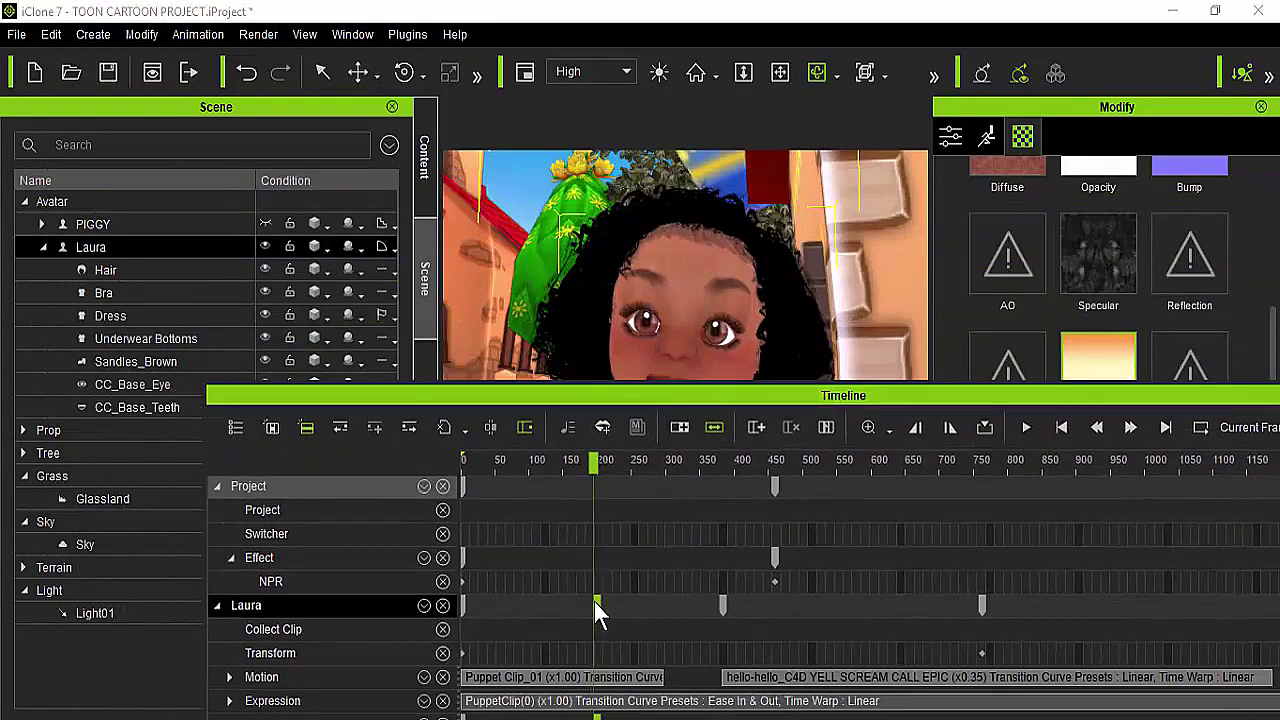
{"action": "mouse_move", "coordinate": [598, 471]}
{"action": "left_mouse_down"}
{"action": "mouse_move", "coordinate": [691, 471]}
{"action": "mouse_move", "coordinate": [389, 472]}
{"action": "mouse_move", "coordinate": [608, 486]}
{"action": "left_mouse_up"}
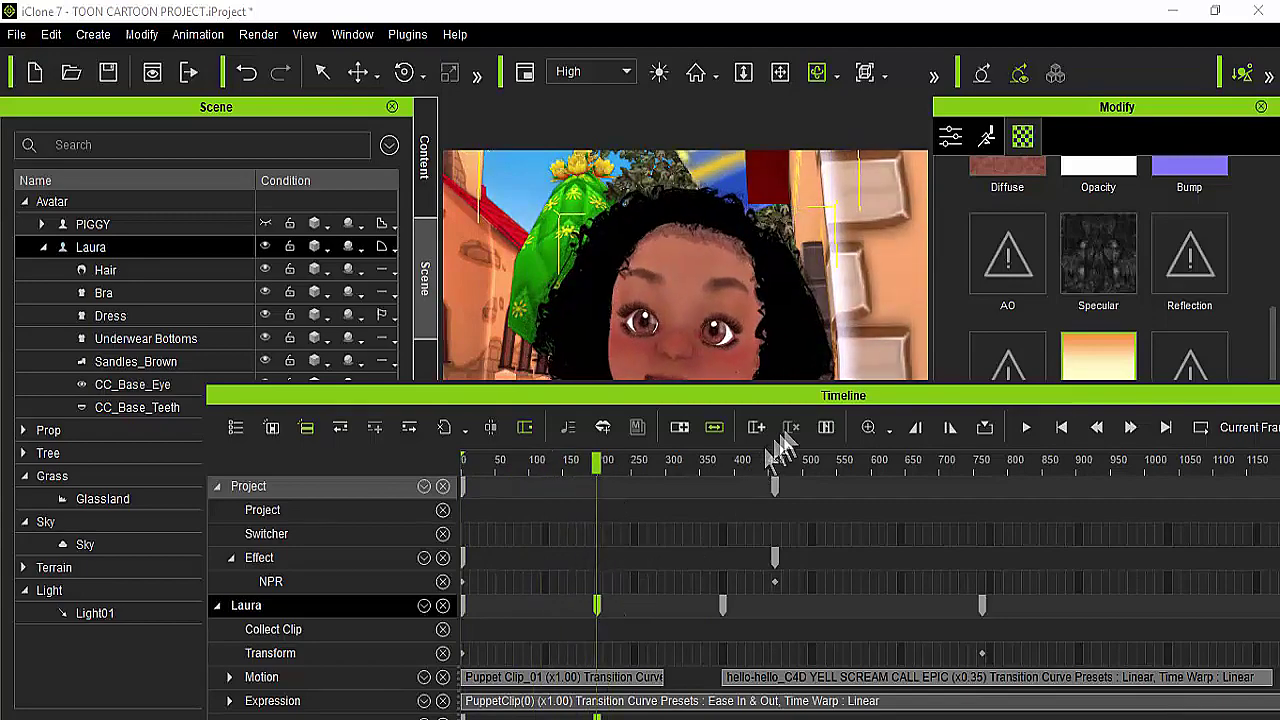
{"action": "left_click_drag", "start_coordinate": [860, 396], "coordinate": [400, 335]}
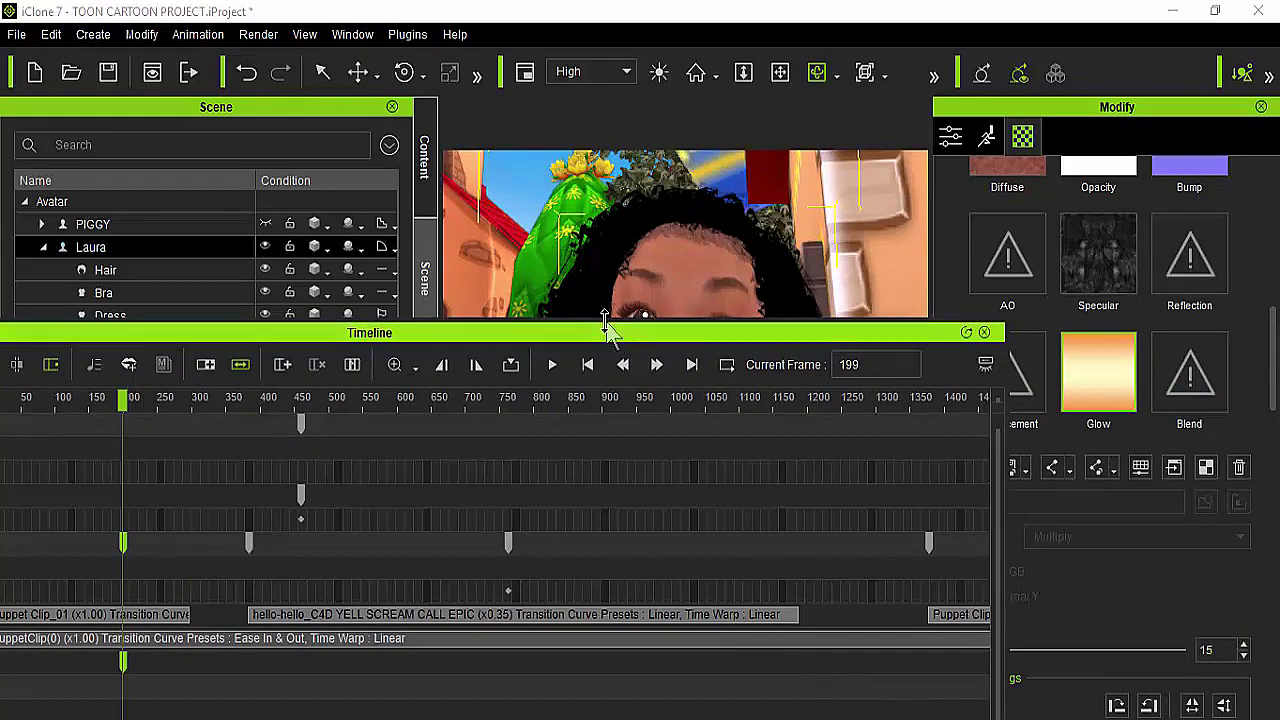
Step: Move Laura's key at frame 199 to the start of the timeline
{"action": "left_click_drag", "start_coordinate": [606, 331], "coordinate": [1117, 354]}
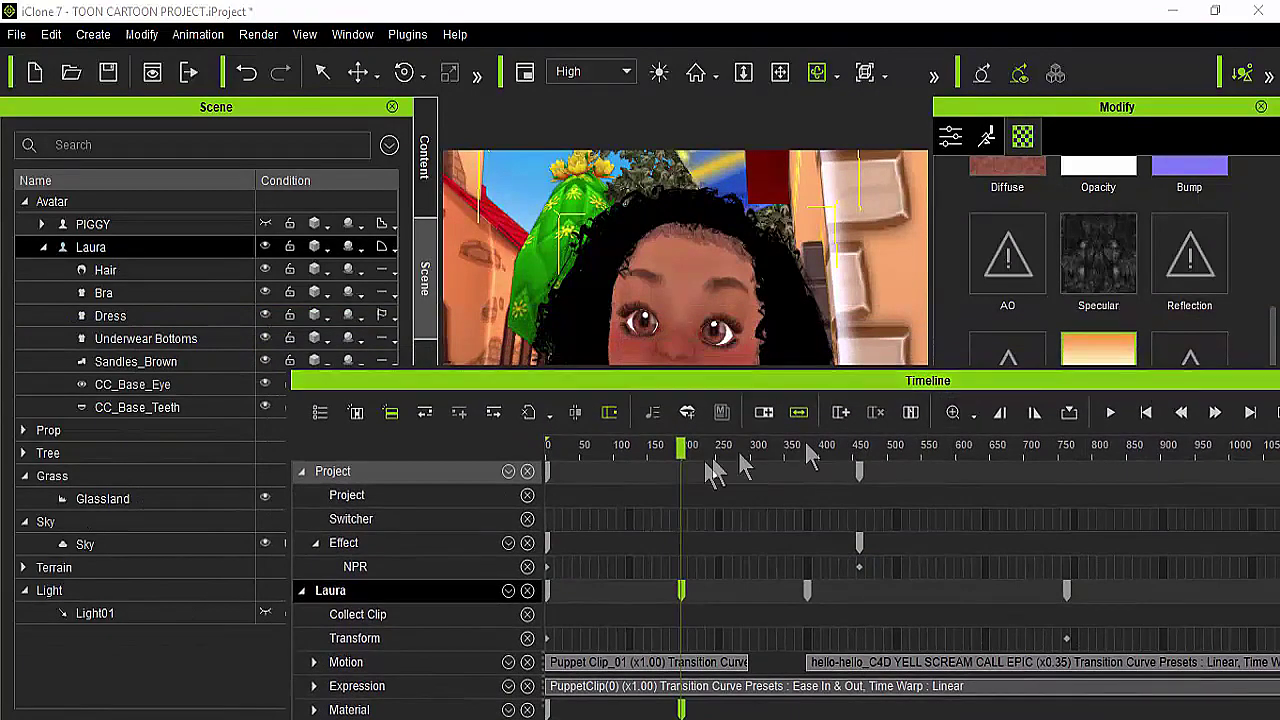
{"action": "left_click_drag", "start_coordinate": [684, 592], "coordinate": [428, 591]}
{"action": "left_click_drag", "start_coordinate": [723, 380], "coordinate": [460, 316]}
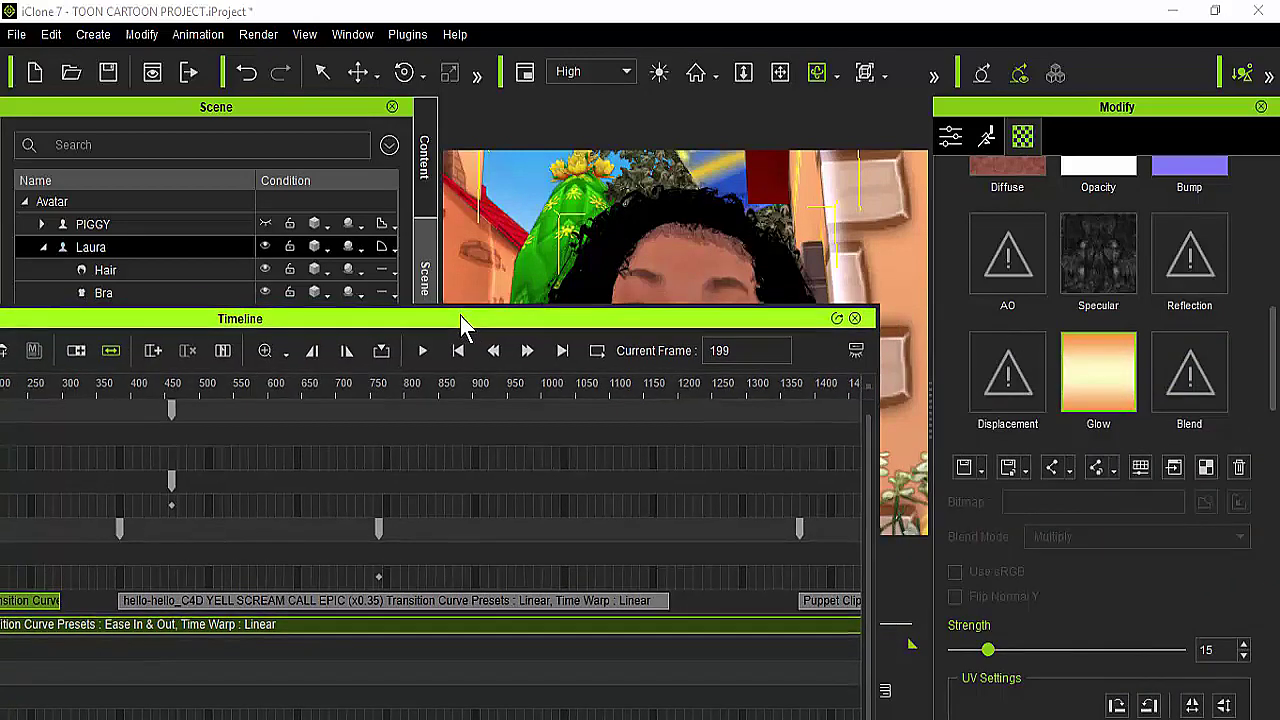
Step: Review Laura's Skin_Body material in the material list and check its Glow texture and strength
{"action": "double_click", "coordinate": [1206, 650]}
{"action": "left_click_drag", "start_coordinate": [735, 322], "coordinate": [491, 416]}
{"action": "left_click_drag", "start_coordinate": [1272, 372], "coordinate": [1273, 205]}
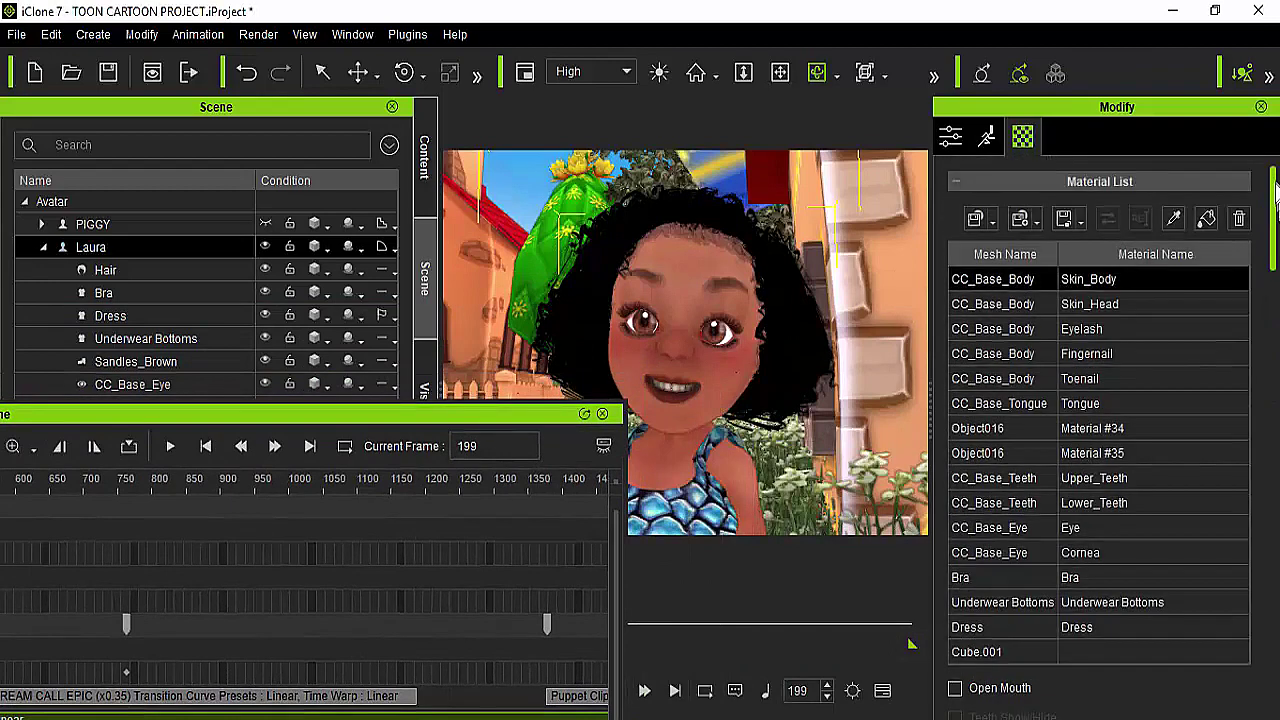
{"action": "left_click", "coordinate": [1175, 220]}
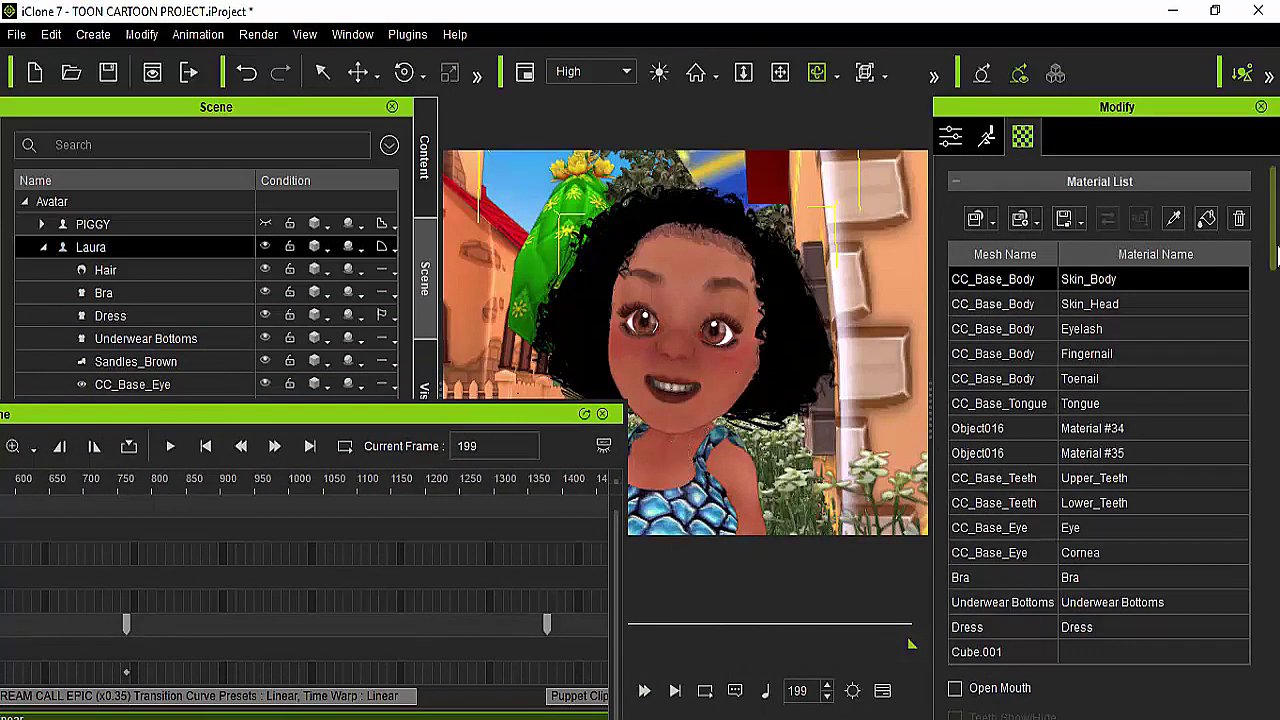
{"action": "left_click_drag", "start_coordinate": [1274, 256], "coordinate": [1274, 388]}
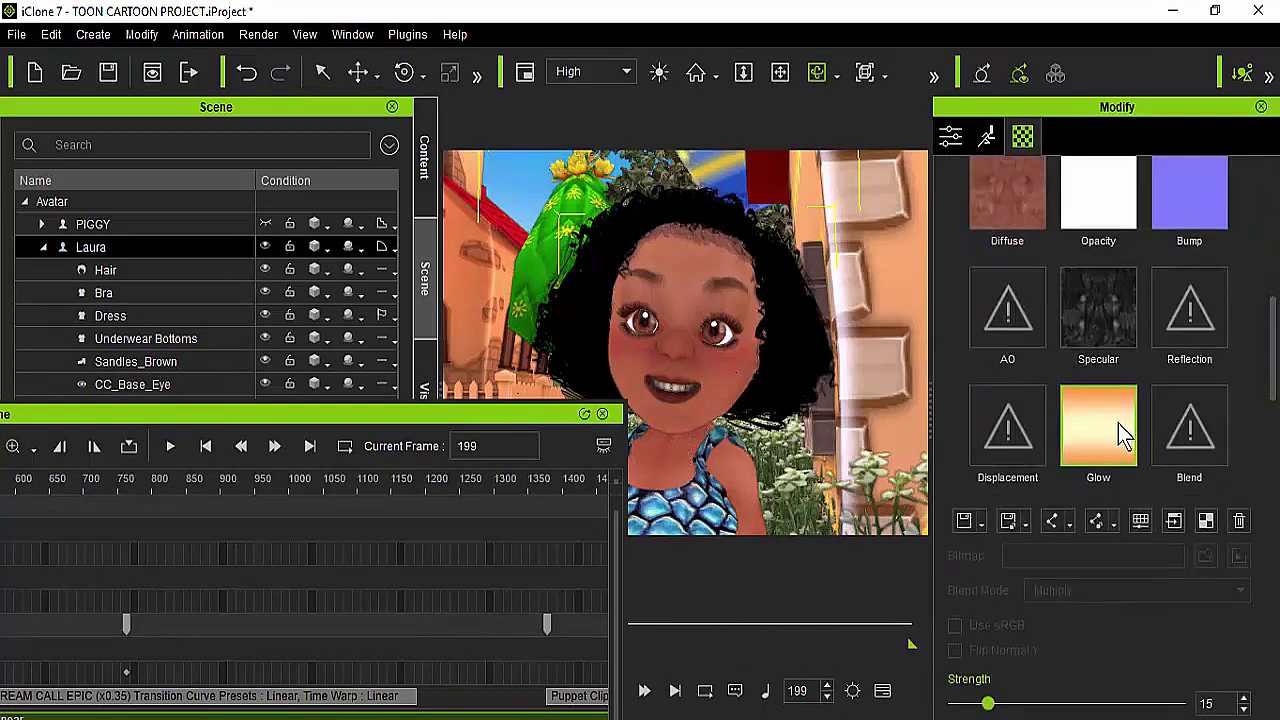
Step: Return the animation to its first frame and close the Timeline
{"action": "left_click_drag", "start_coordinate": [528, 414], "coordinate": [1209, 345]}
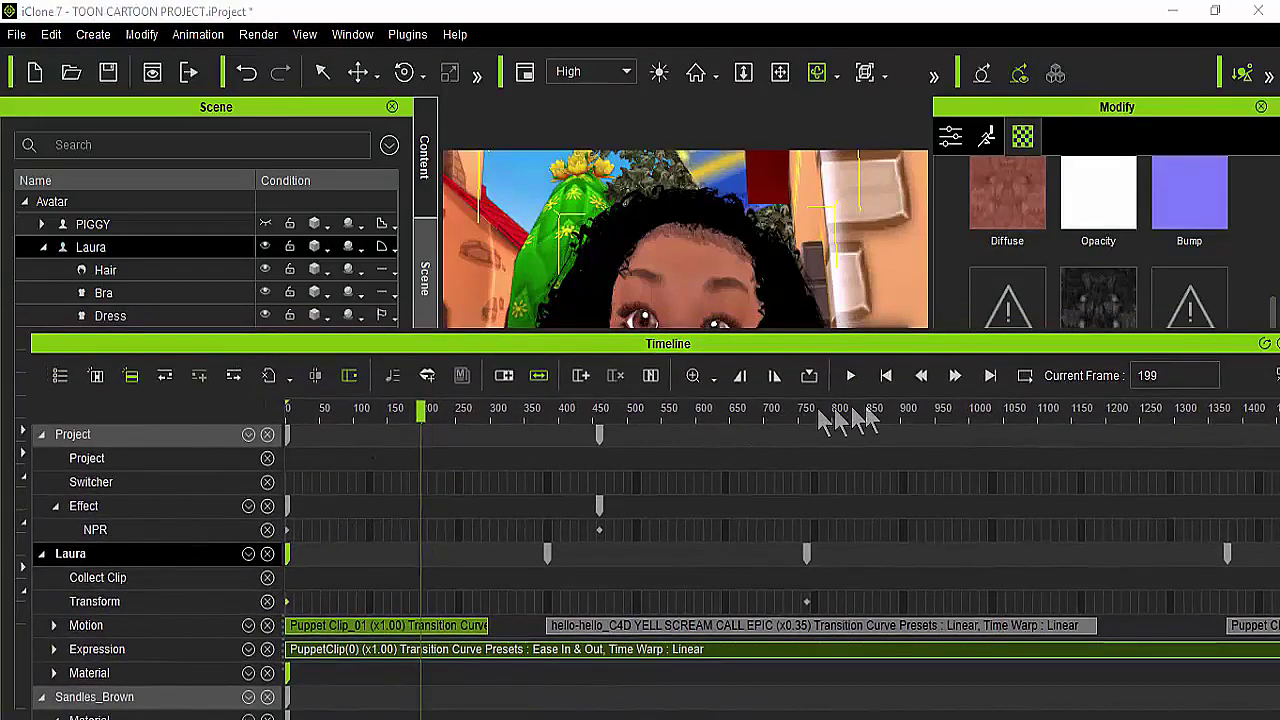
{"action": "left_click", "coordinate": [887, 378]}
{"action": "left_click_drag", "start_coordinate": [880, 345], "coordinate": [337, 470]}
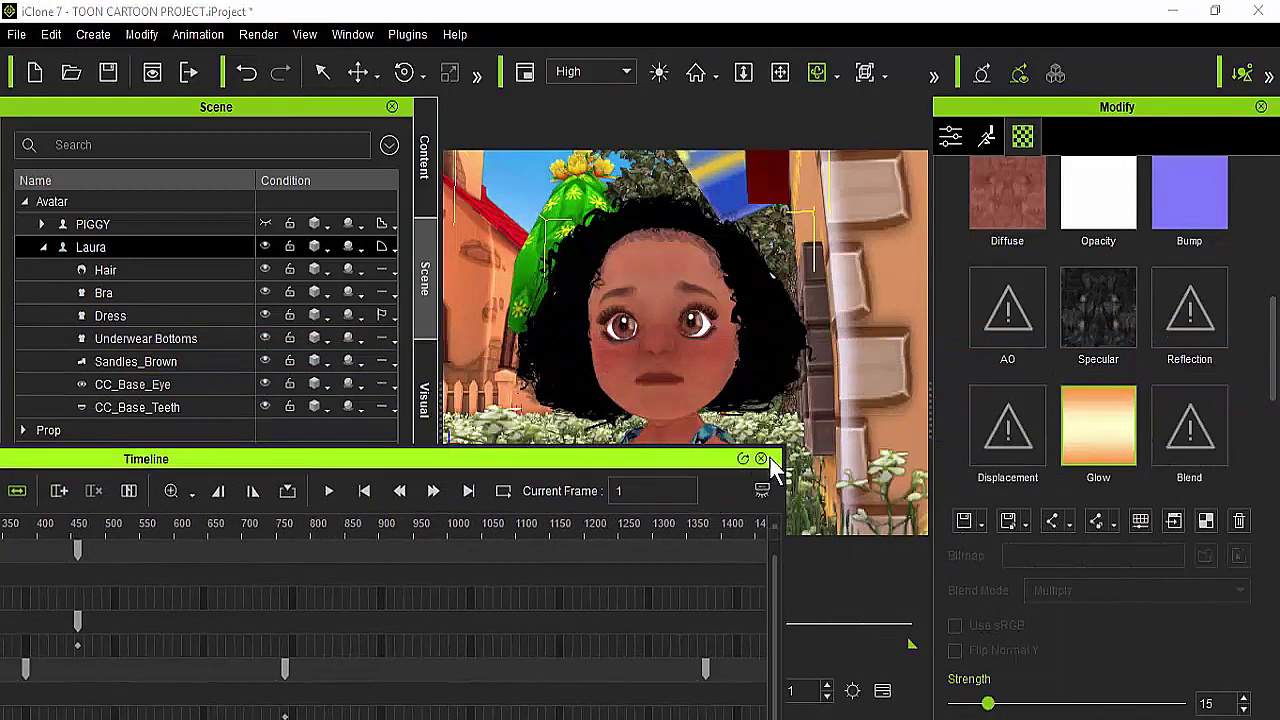
{"action": "left_click", "coordinate": [761, 458]}
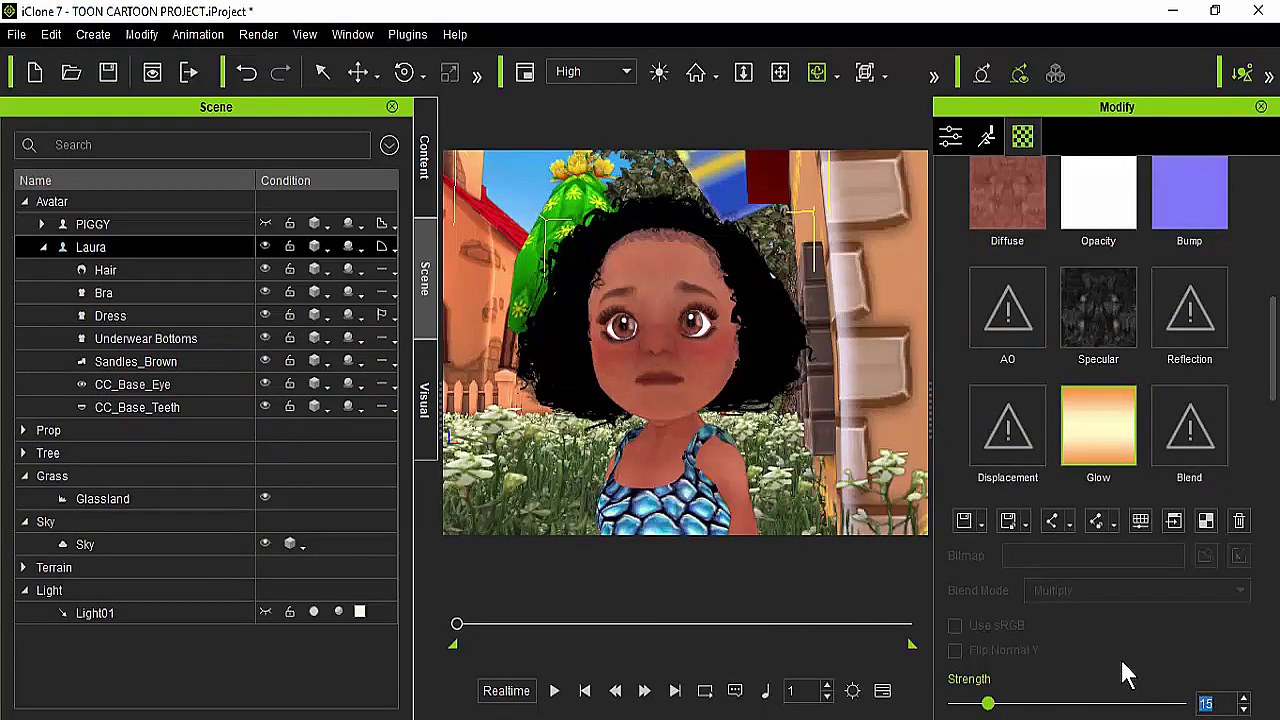
Step: Try cold.jpg as the Glow texture of Laura's Skin_Body material, and undo the texture change
{"action": "double_click", "coordinate": [1110, 440]}
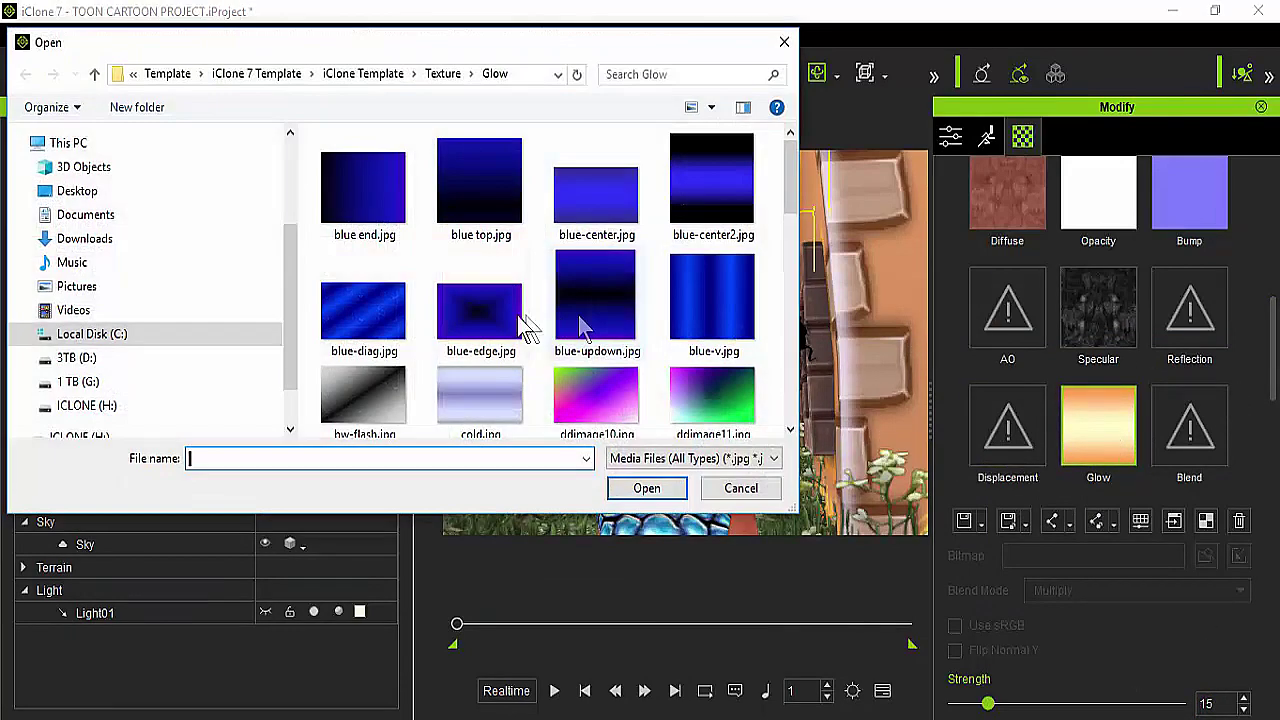
{"action": "left_click", "coordinate": [490, 405]}
{"action": "left_click", "coordinate": [640, 487]}
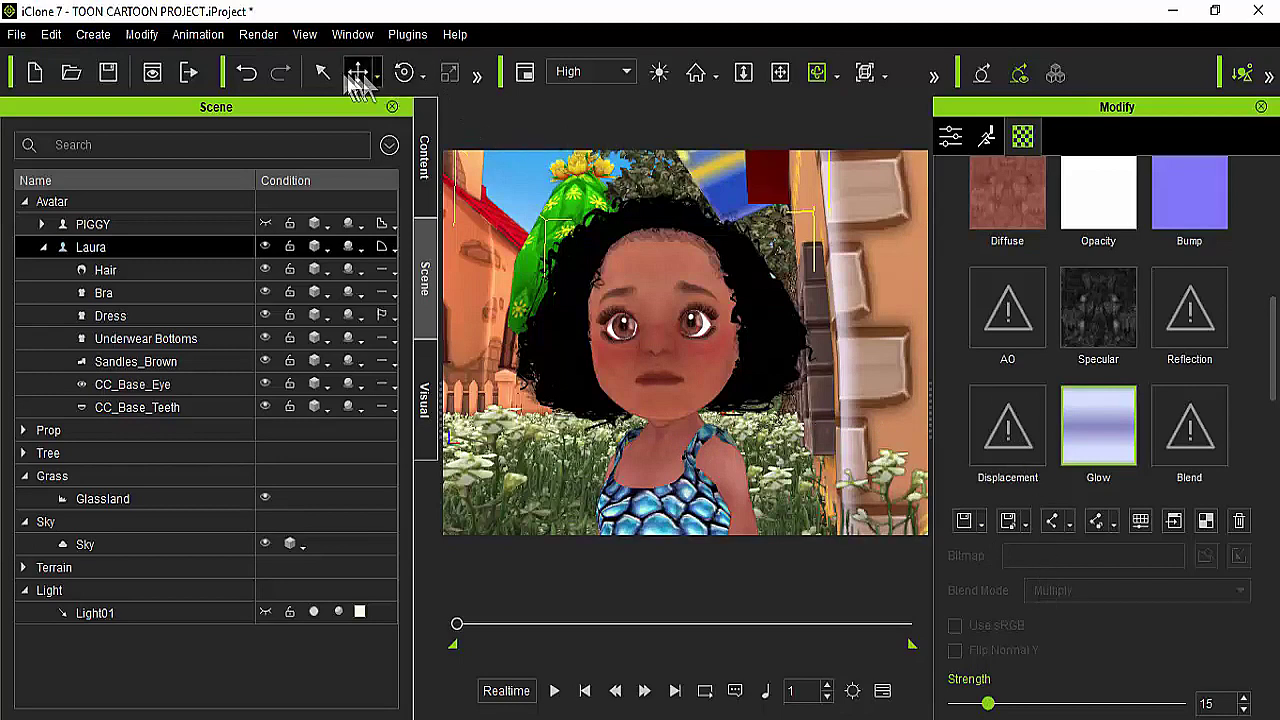
{"action": "left_click", "coordinate": [248, 72]}
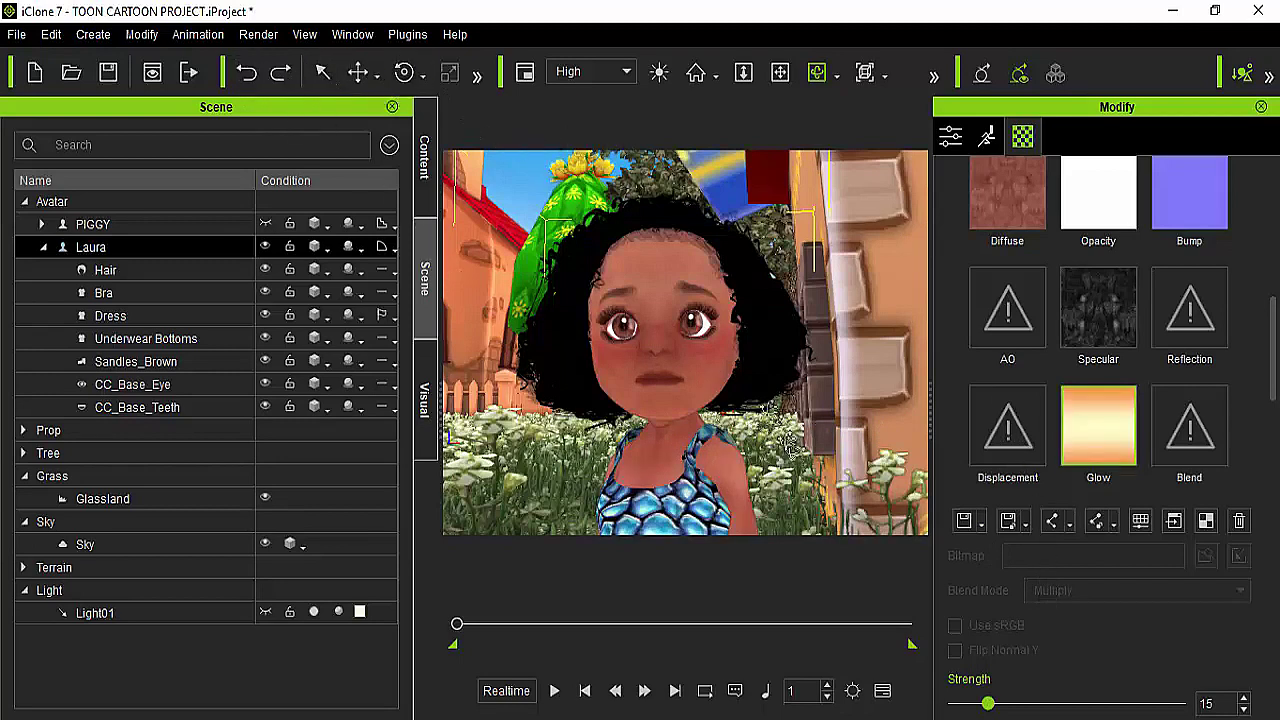
Step: Select the small house with the painted eggs above its door and inspect its Glow texture and strength
{"action": "left_click_drag", "start_coordinate": [755, 357], "coordinate": [705, 354]}
{"action": "left_click", "coordinate": [781, 74]}
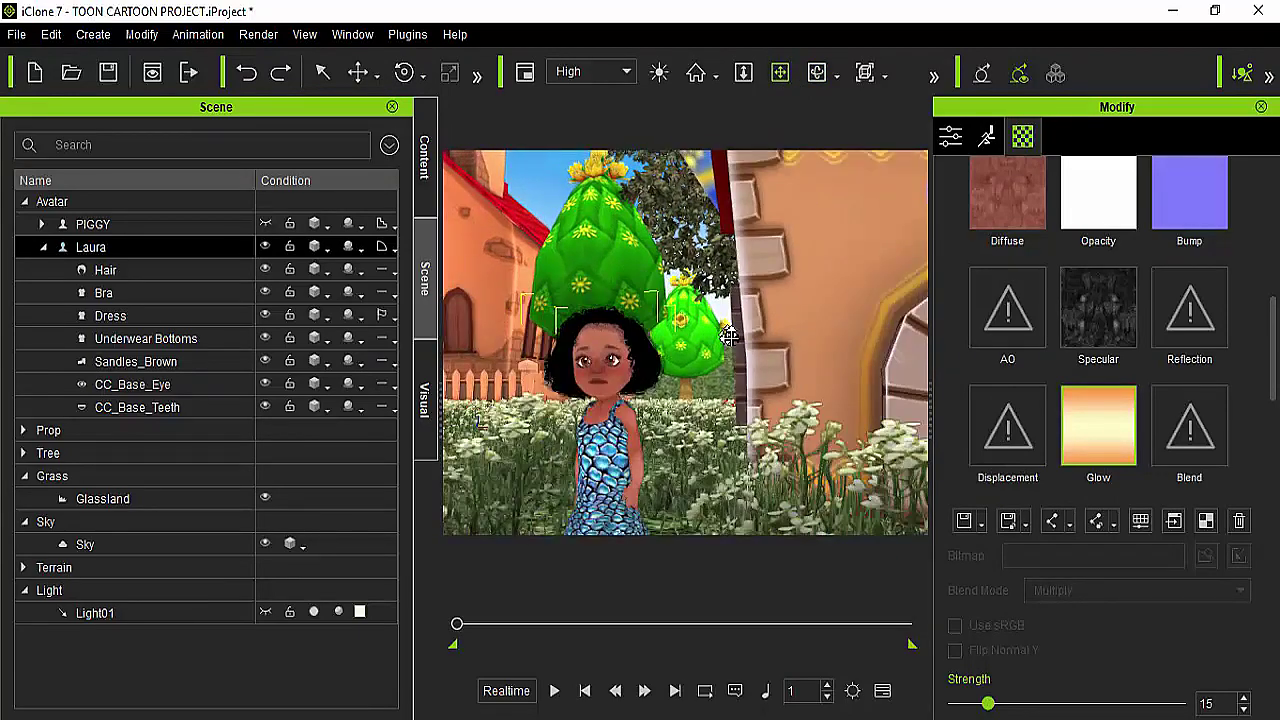
{"action": "left_click", "coordinate": [790, 300]}
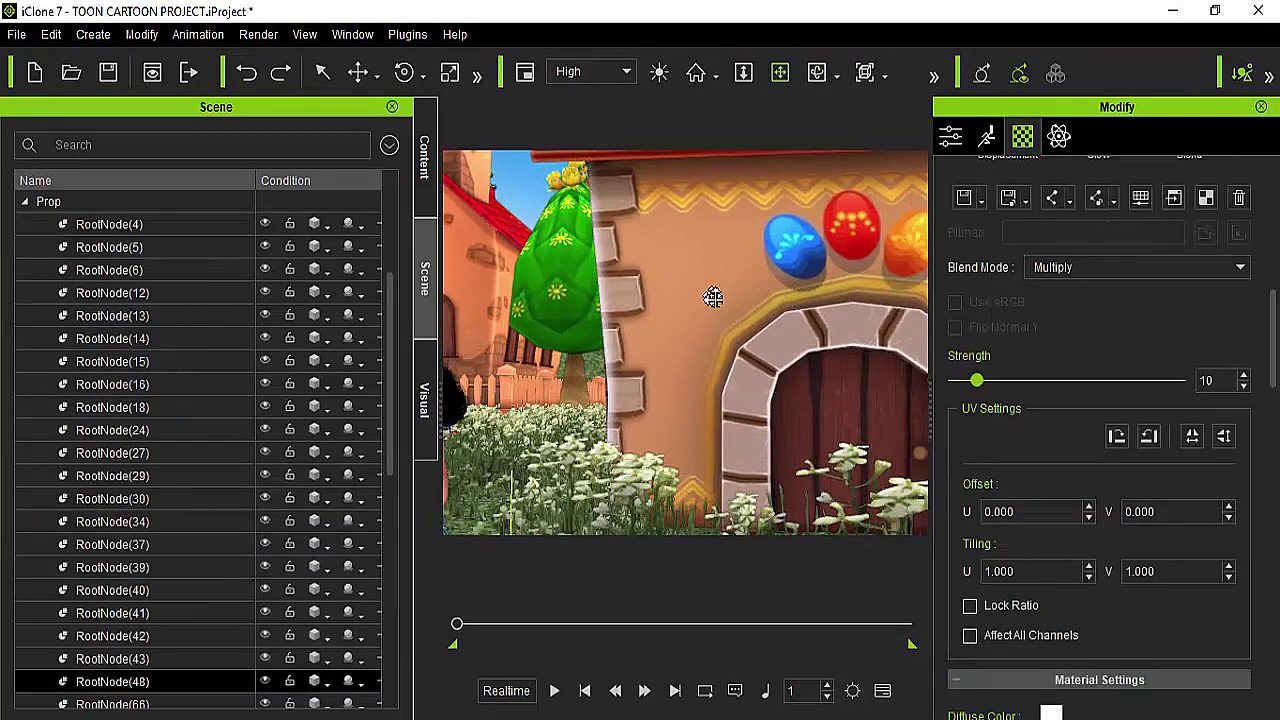
{"action": "scroll", "coordinate": [1275, 348], "scroll_direction": "up", "scroll_amount": 10}
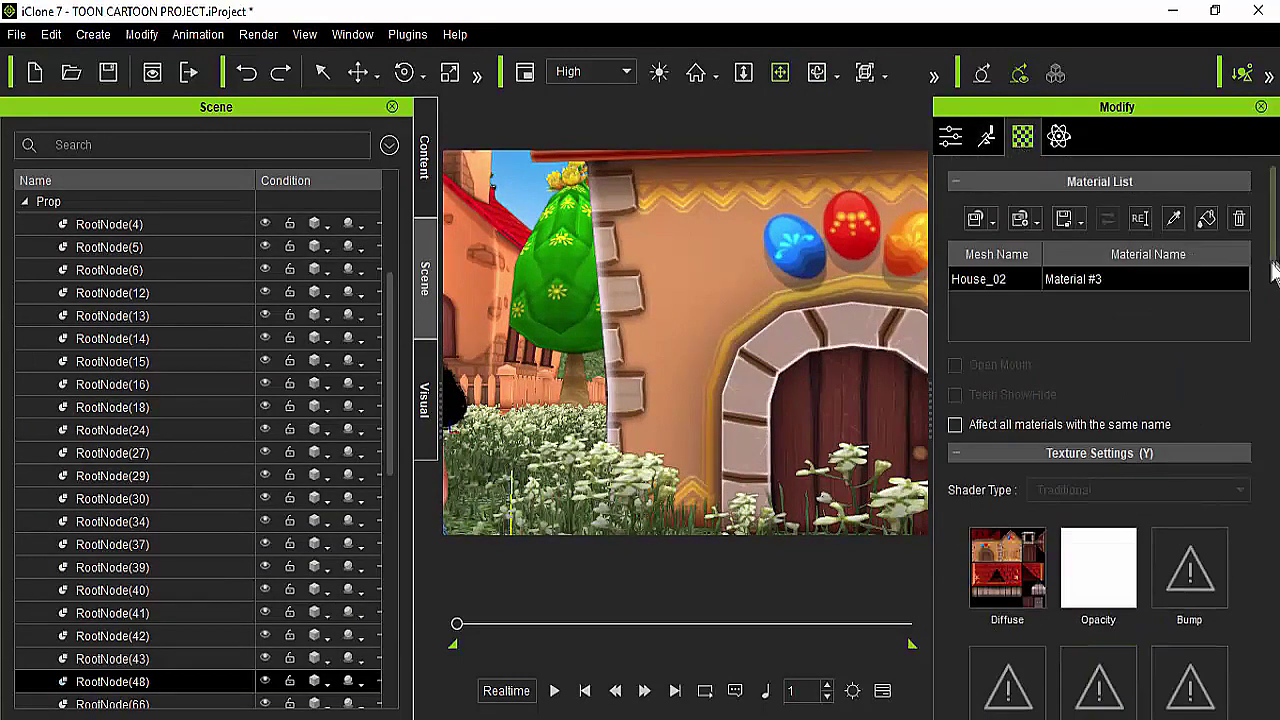
{"action": "left_click_drag", "start_coordinate": [1275, 228], "coordinate": [1272, 300]}
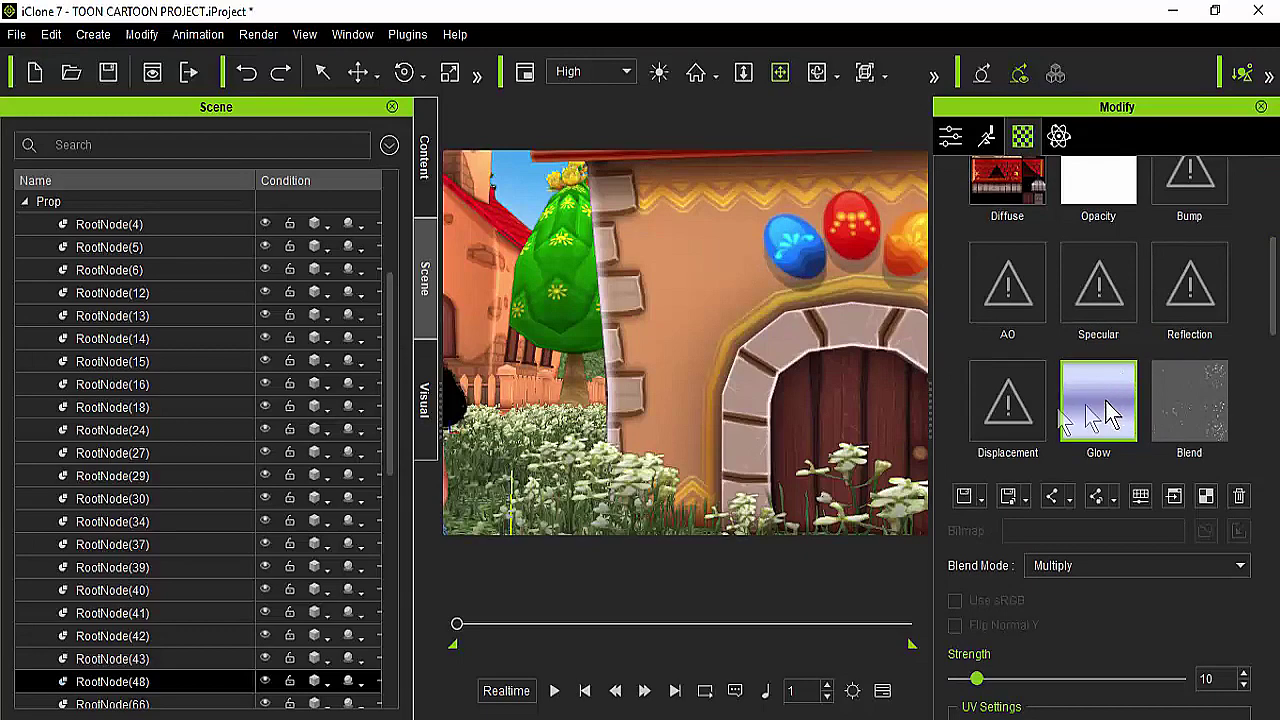
Step: Select the church-like house behind the picket fence and examine its Glow and Blend textures without replacing them
{"action": "left_click_drag", "start_coordinate": [538, 394], "coordinate": [457, 288]}
{"action": "left_click", "coordinate": [540, 283]}
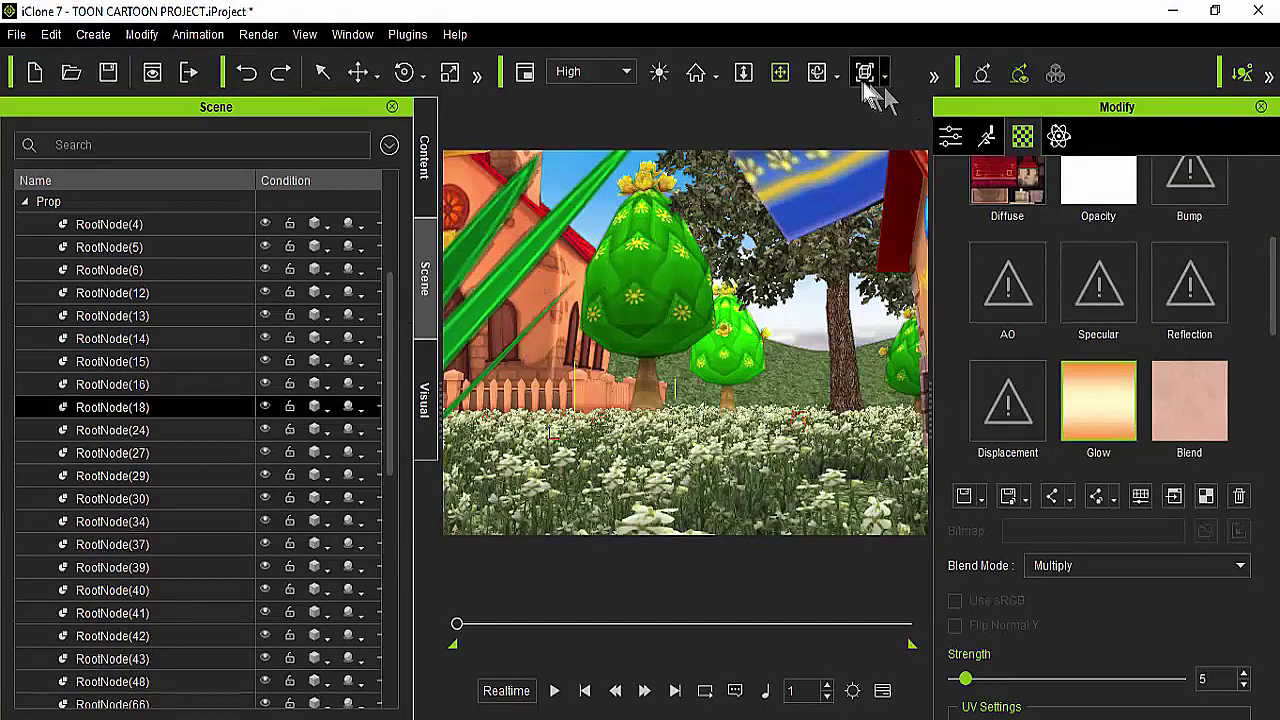
{"action": "left_click", "coordinate": [817, 72]}
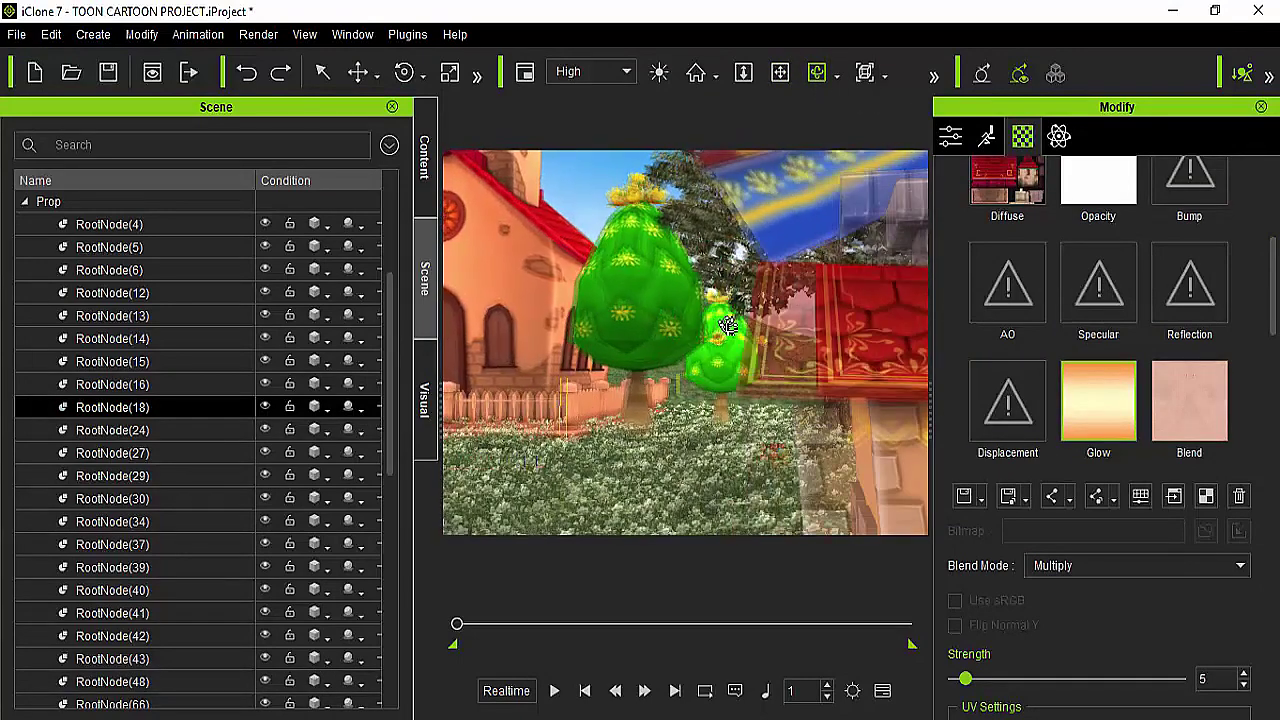
{"action": "left_click", "coordinate": [779, 72]}
{"action": "left_click", "coordinate": [515, 255]}
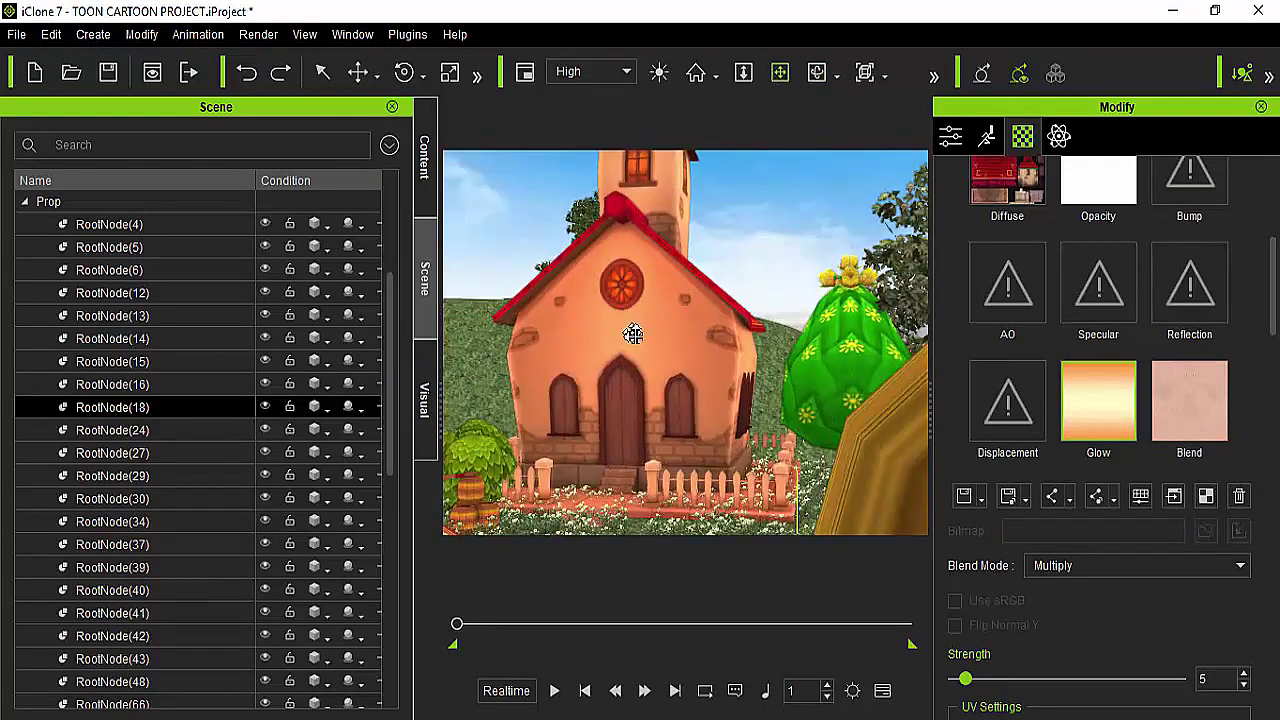
{"action": "right_click_drag", "start_coordinate": [650, 332], "coordinate": [753, 368]}
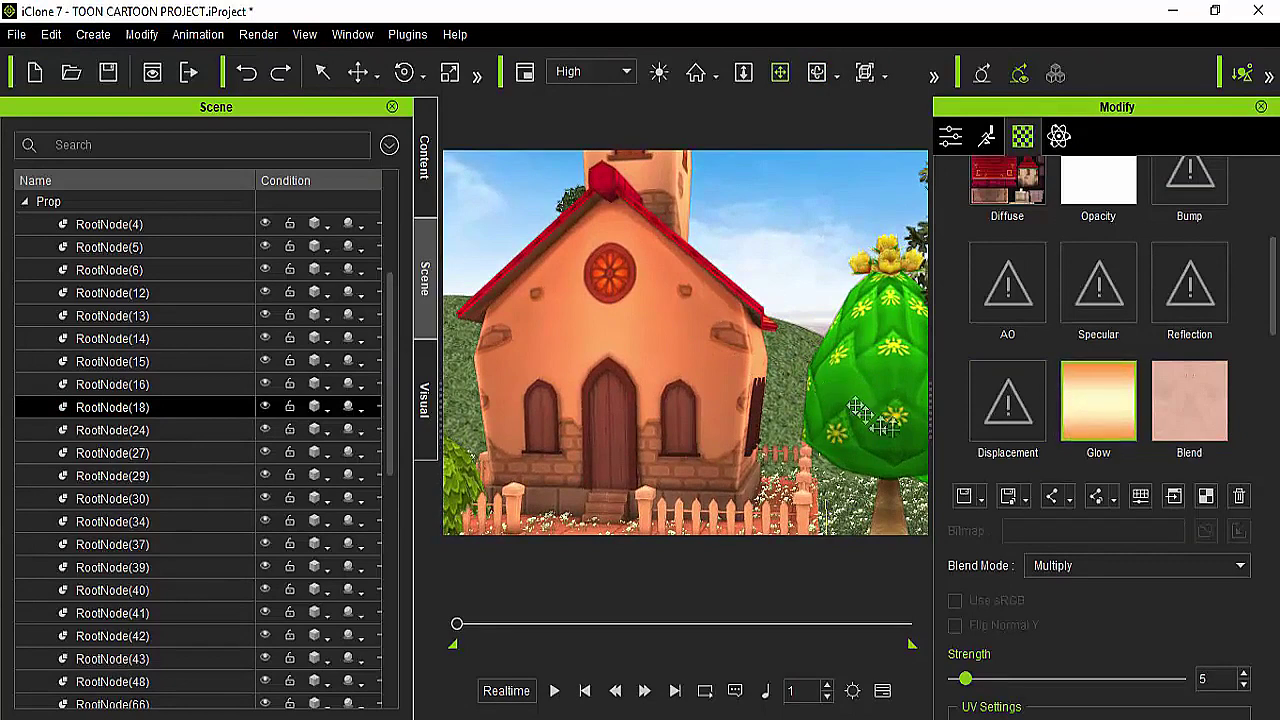
{"action": "double_click", "coordinate": [1195, 420]}
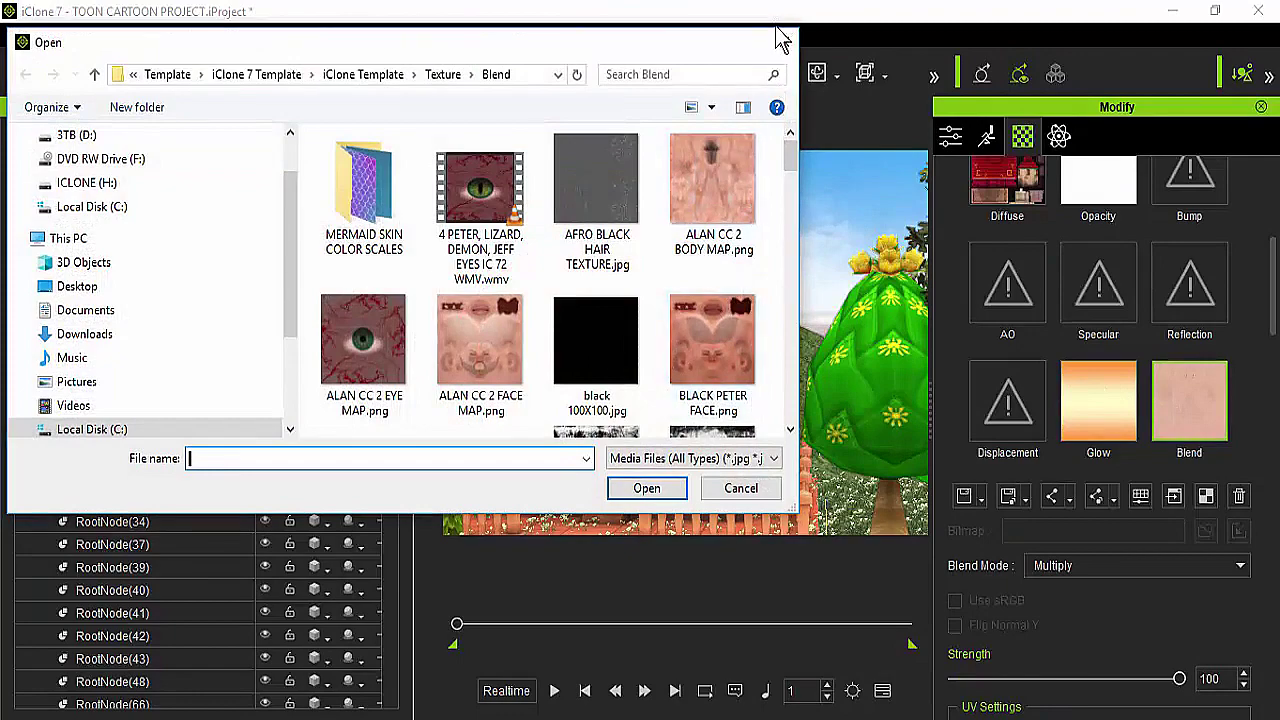
{"action": "left_click", "coordinate": [778, 40]}
Step: Load gold shine.jpg as the Glow texture of the tall red-roofed house behind the egg house and set its strength to 10
{"action": "right_click_drag", "start_coordinate": [780, 373], "coordinate": [503, 320]}
{"action": "right_click_drag", "start_coordinate": [709, 347], "coordinate": [655, 342]}
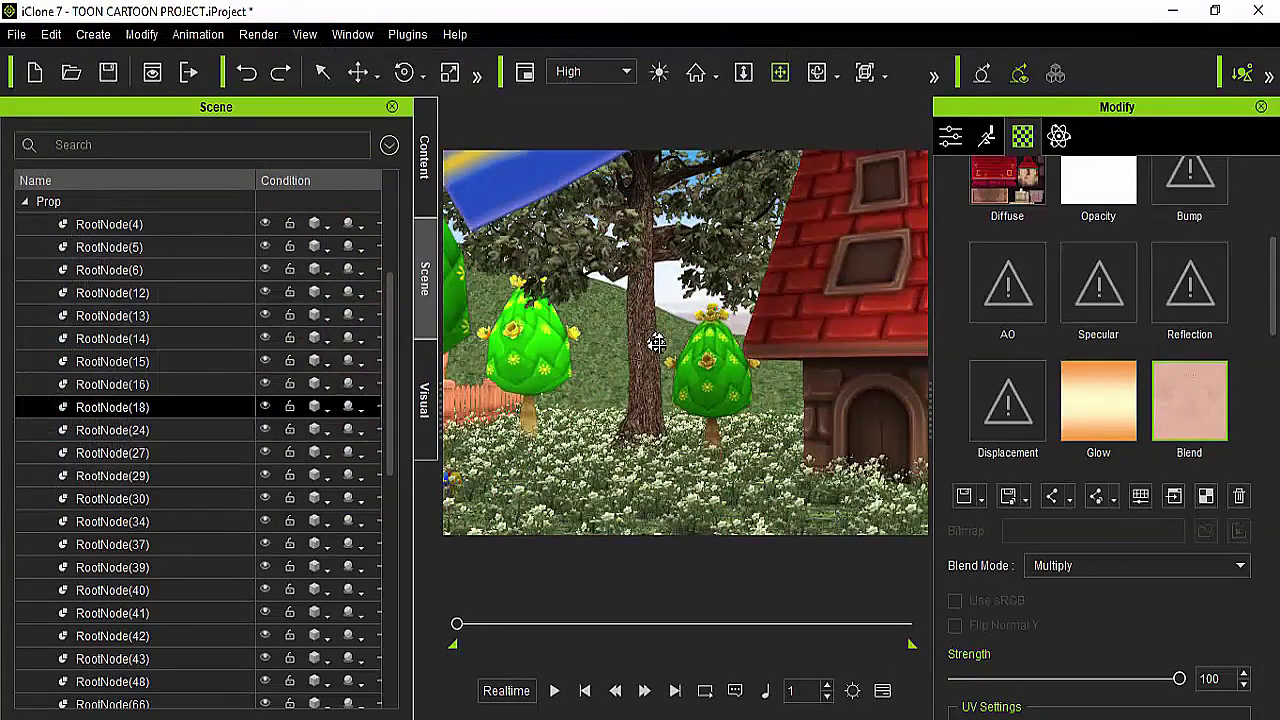
{"action": "right_click_drag", "start_coordinate": [734, 344], "coordinate": [598, 356]}
{"action": "right_click_drag", "start_coordinate": [736, 352], "coordinate": [730, 260]}
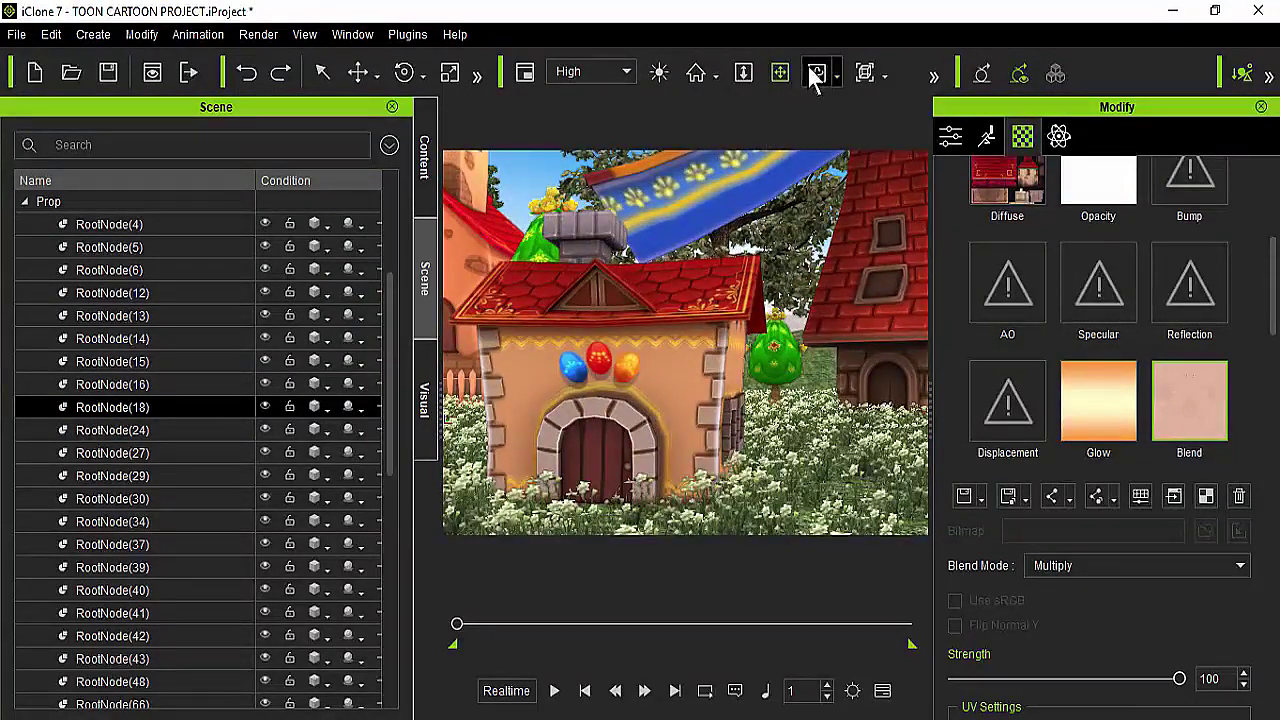
{"action": "left_click", "coordinate": [808, 68]}
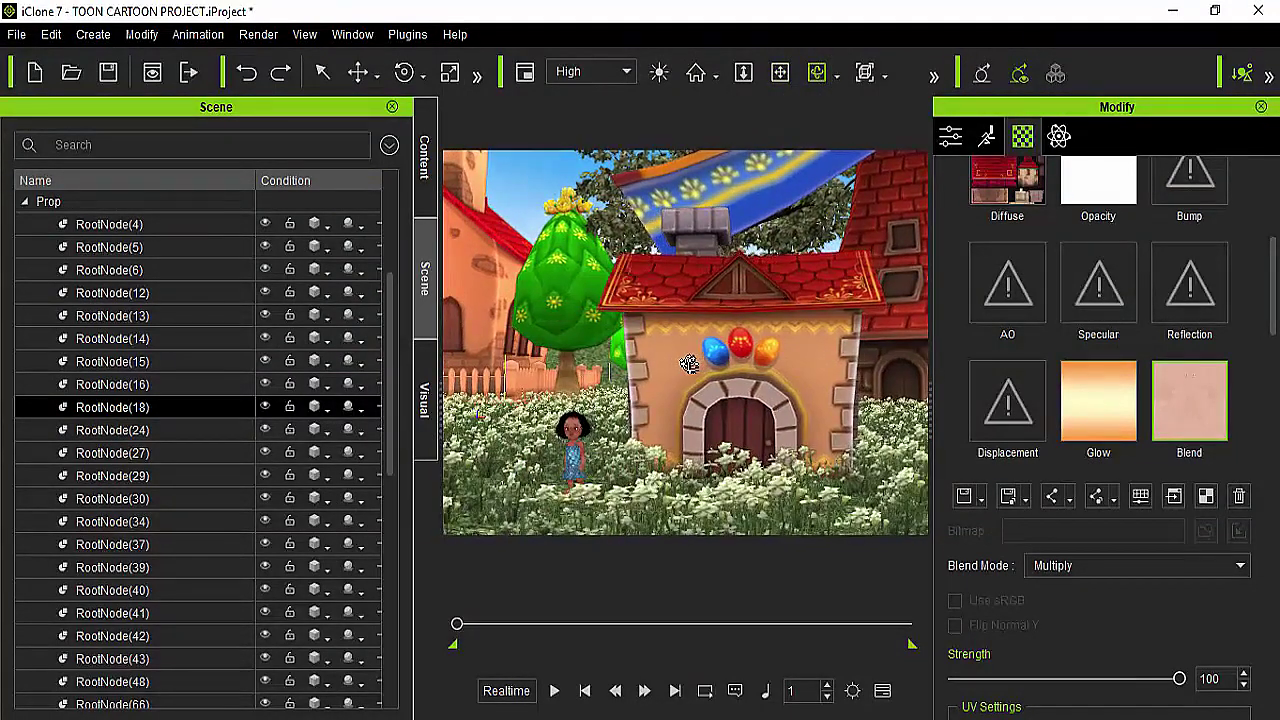
{"action": "left_click", "coordinate": [888, 240]}
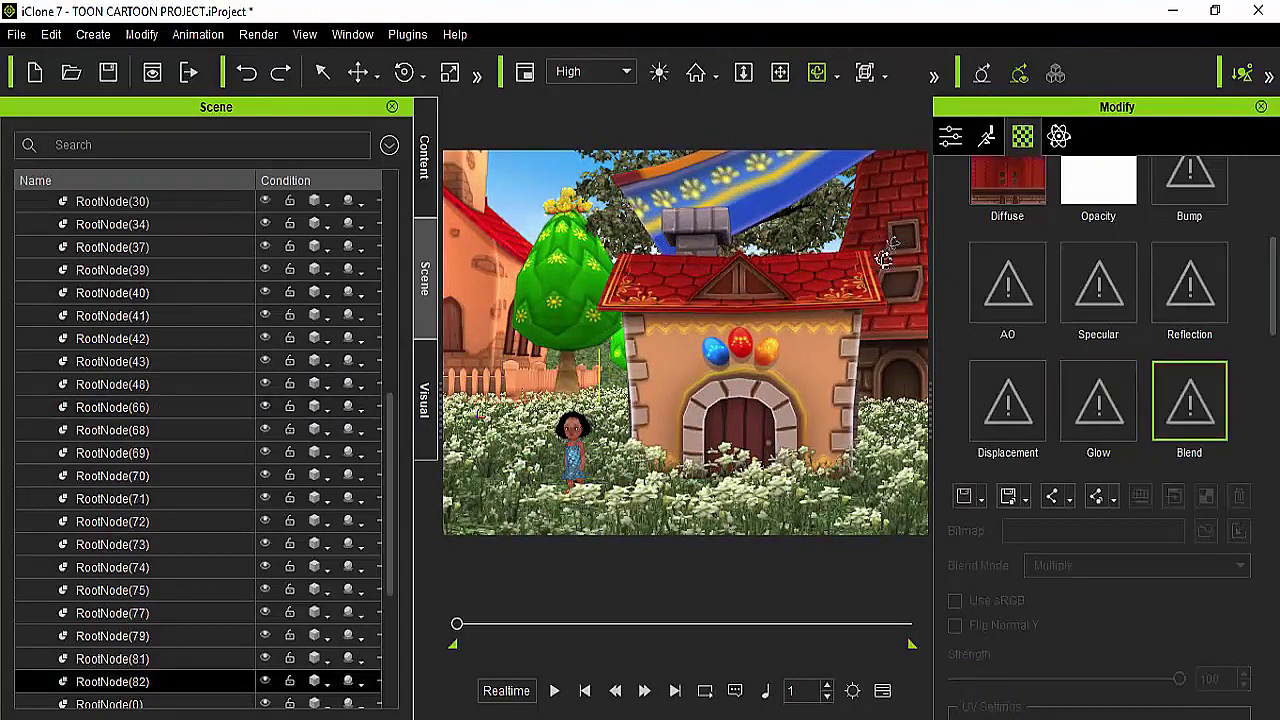
{"action": "double_click", "coordinate": [1097, 420]}
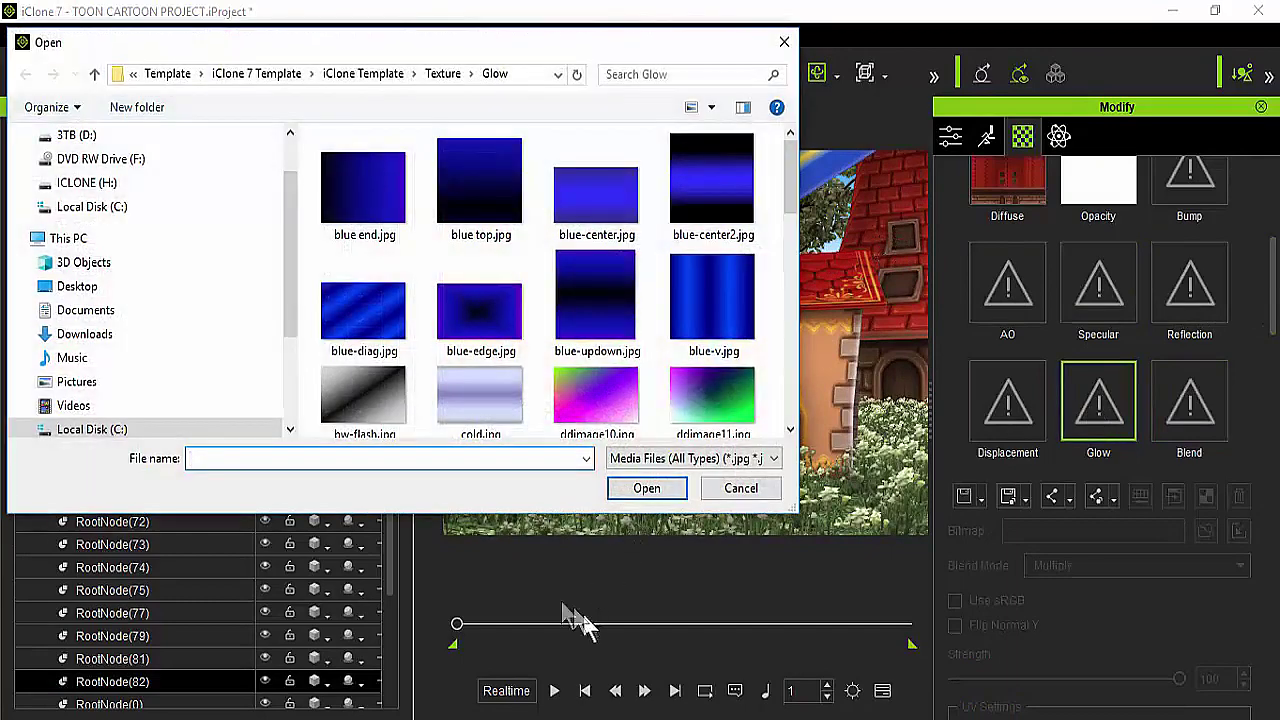
{"action": "left_click_drag", "start_coordinate": [786, 186], "coordinate": [790, 248]}
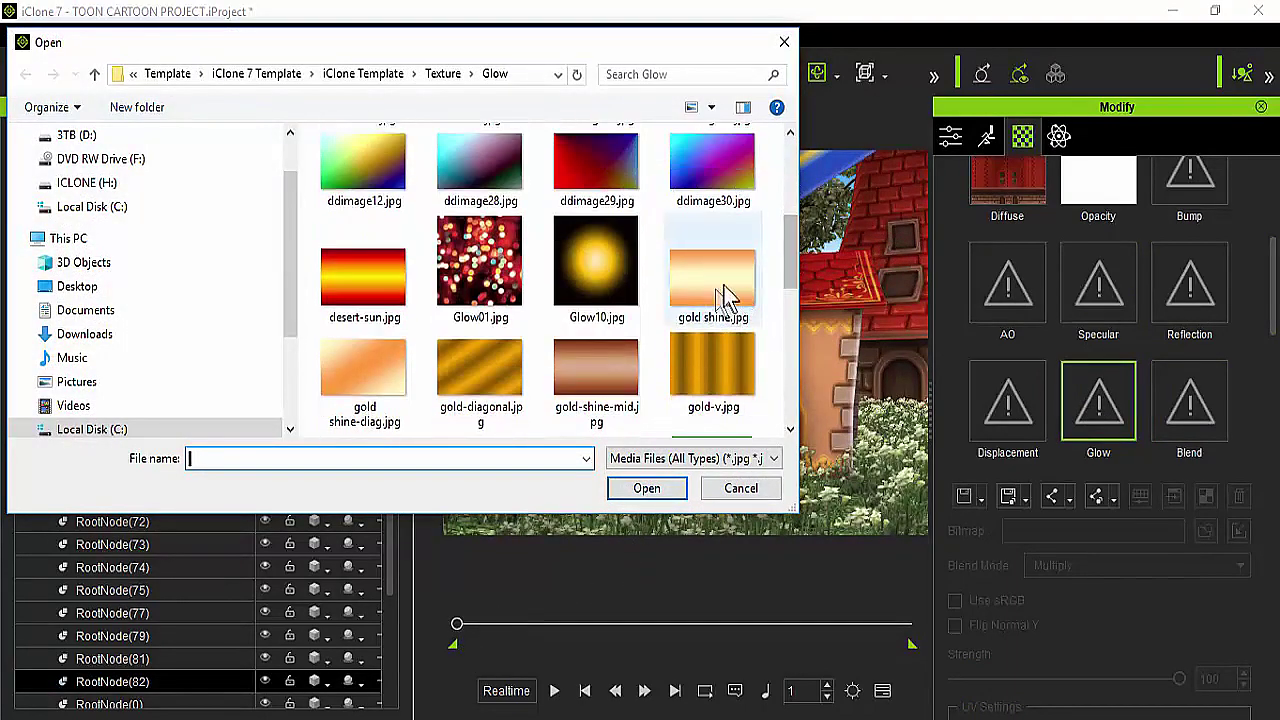
{"action": "left_click", "coordinate": [720, 295]}
{"action": "left_click", "coordinate": [646, 488]}
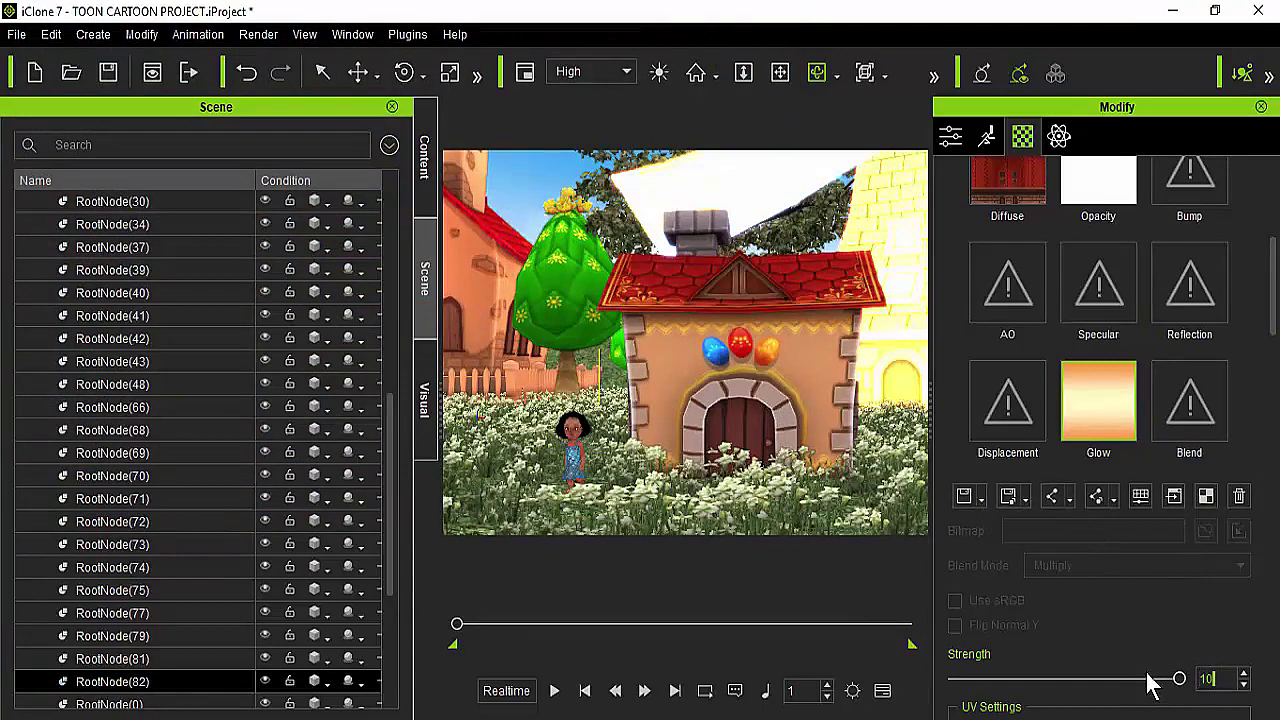
{"action": "key", "text": "Return"}
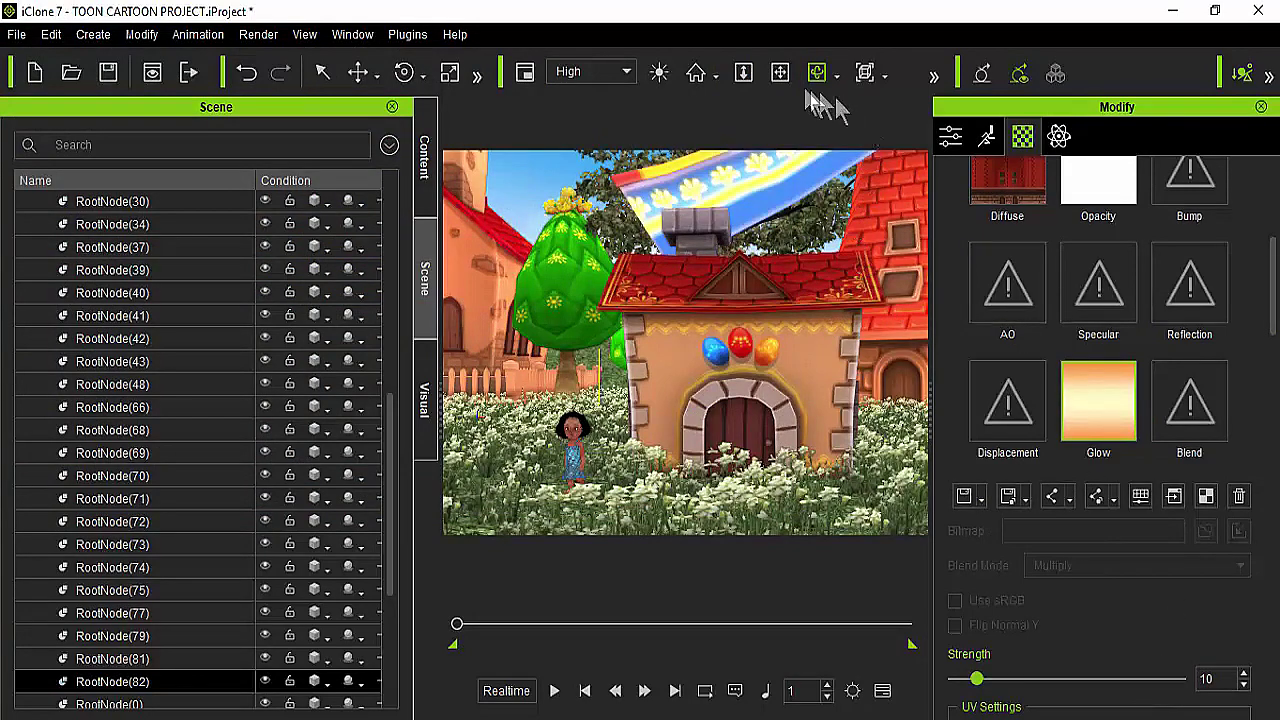
Step: Select the smaller green tree behind Laura and set its Glow strength to 0
{"action": "left_click", "coordinate": [781, 73]}
{"action": "left_click_drag", "start_coordinate": [720, 340], "coordinate": [687, 318]}
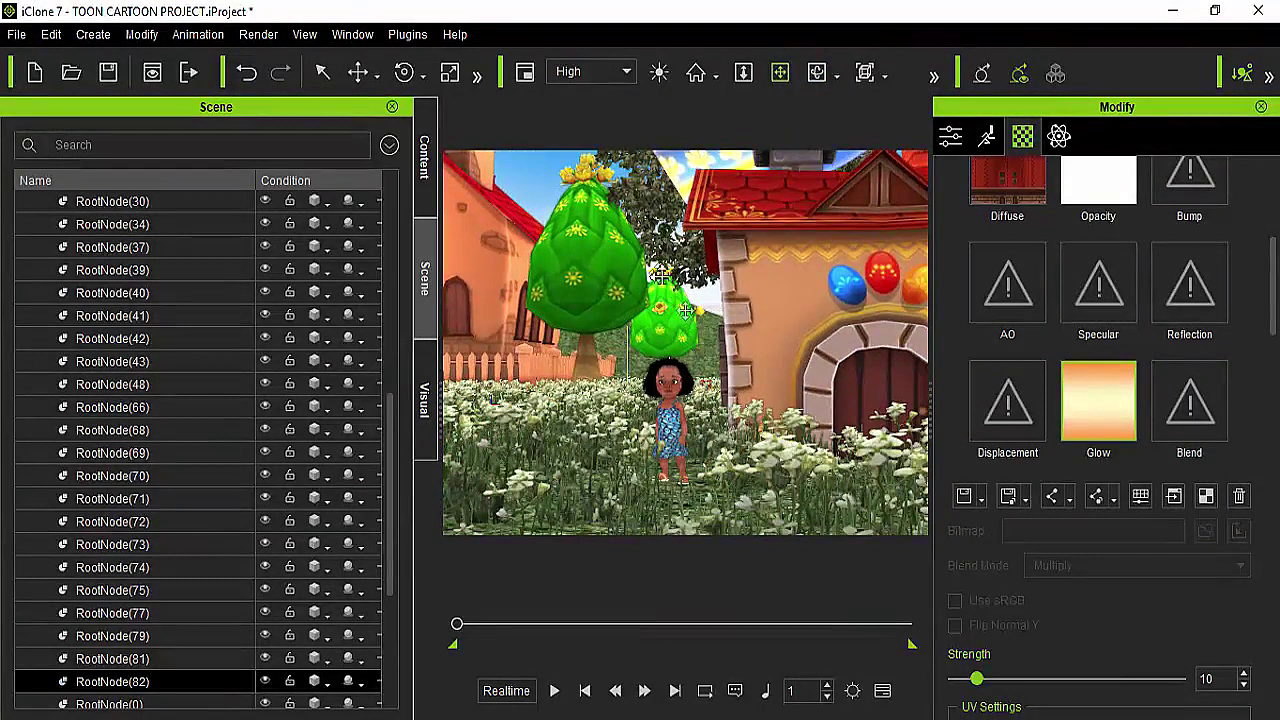
{"action": "left_click", "coordinate": [590, 275]}
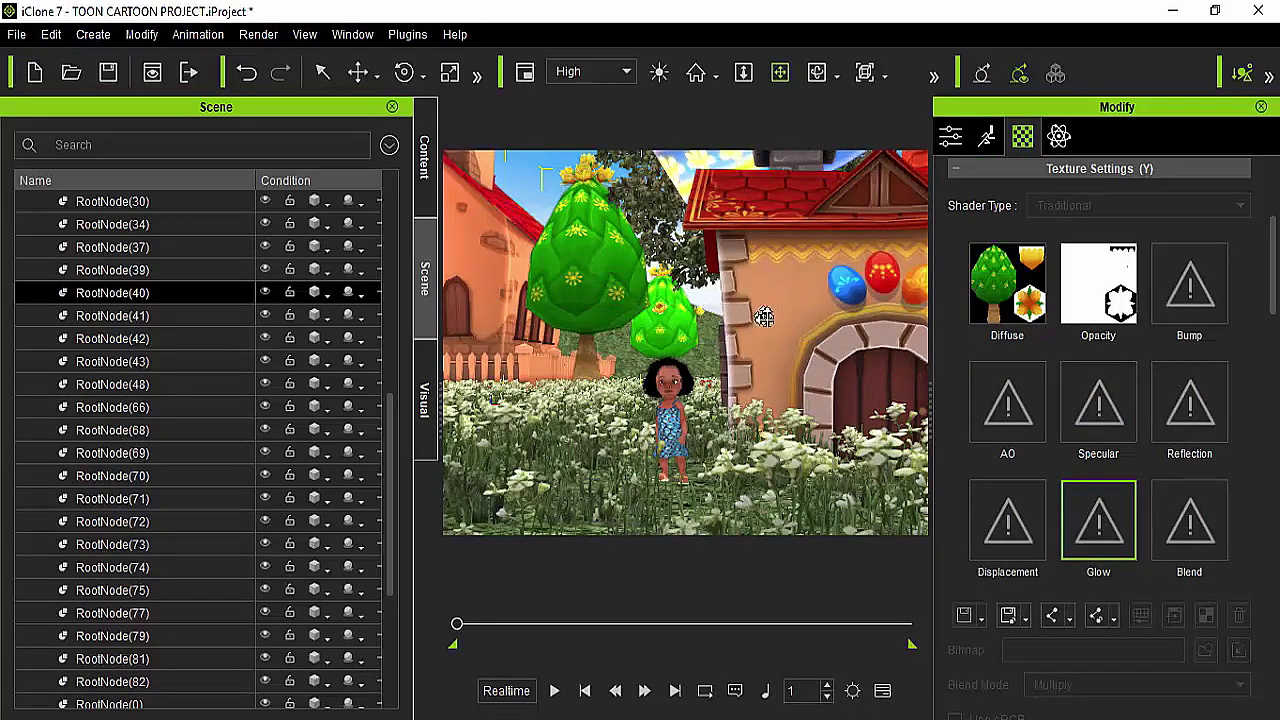
{"action": "left_click", "coordinate": [673, 327]}
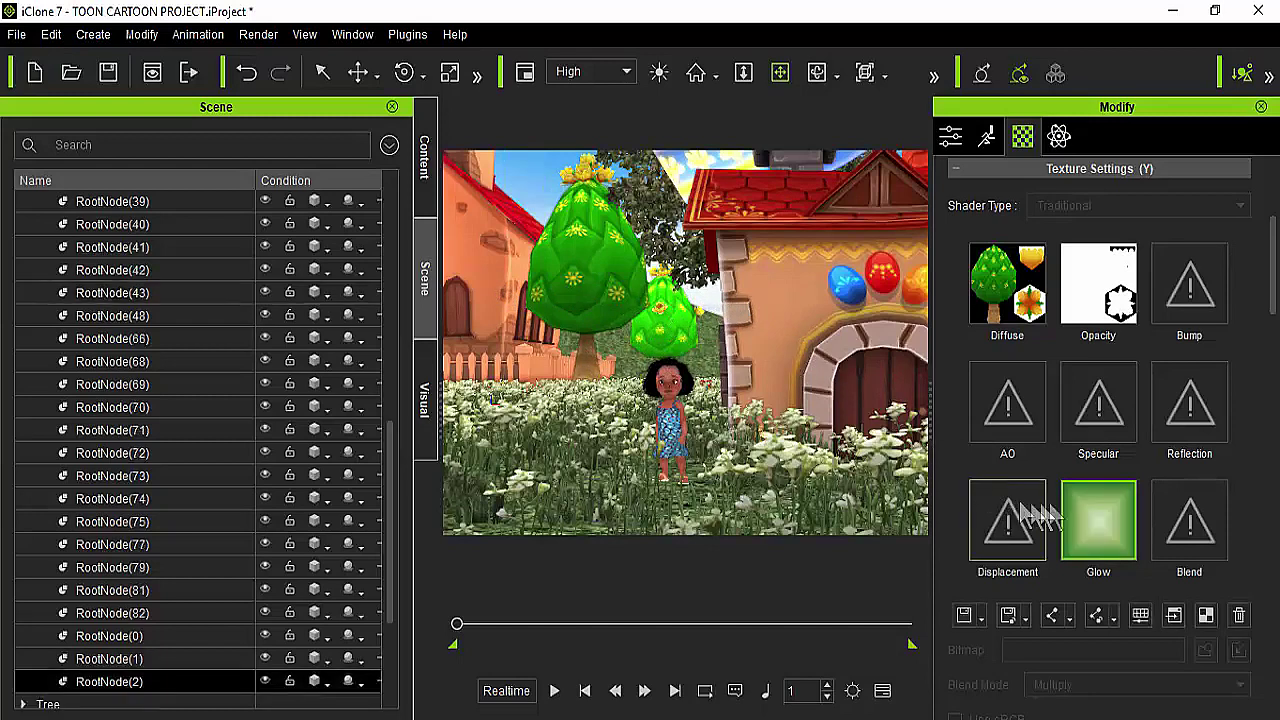
{"action": "scroll", "coordinate": [1120, 480], "scroll_direction": "down", "scroll_amount": 4}
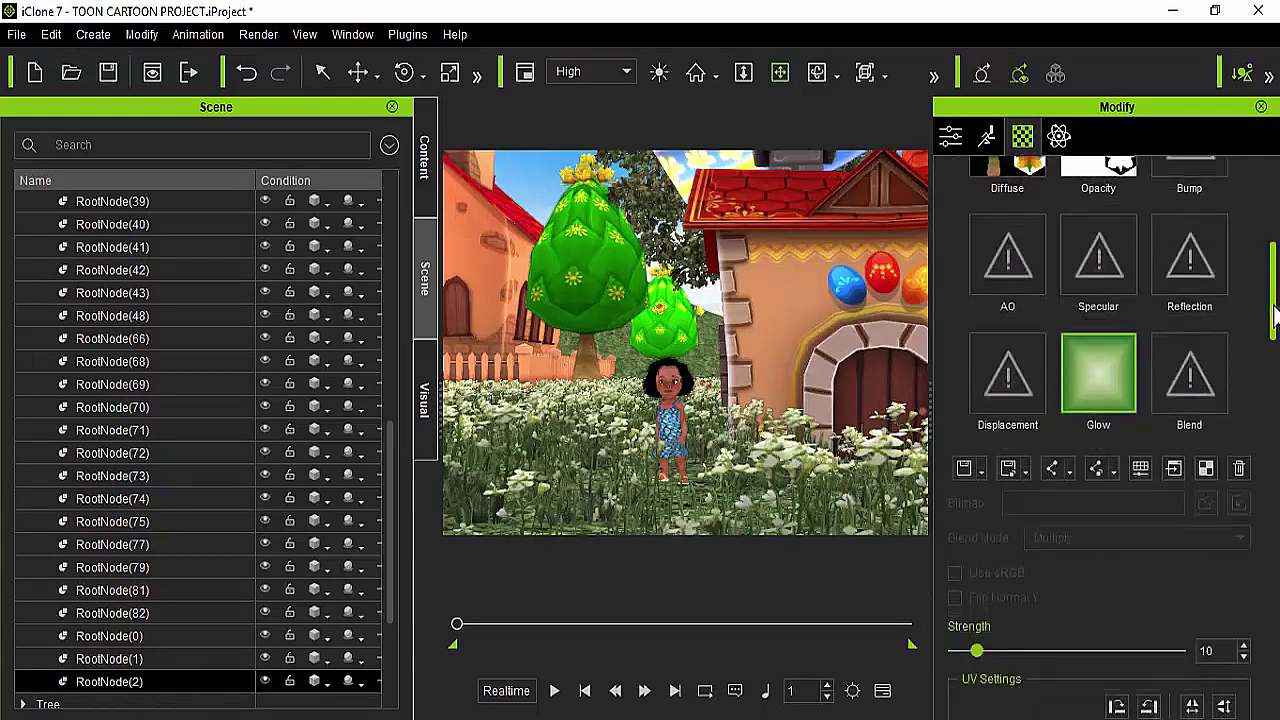
{"action": "left_click_drag", "start_coordinate": [977, 617], "coordinate": [933, 626]}
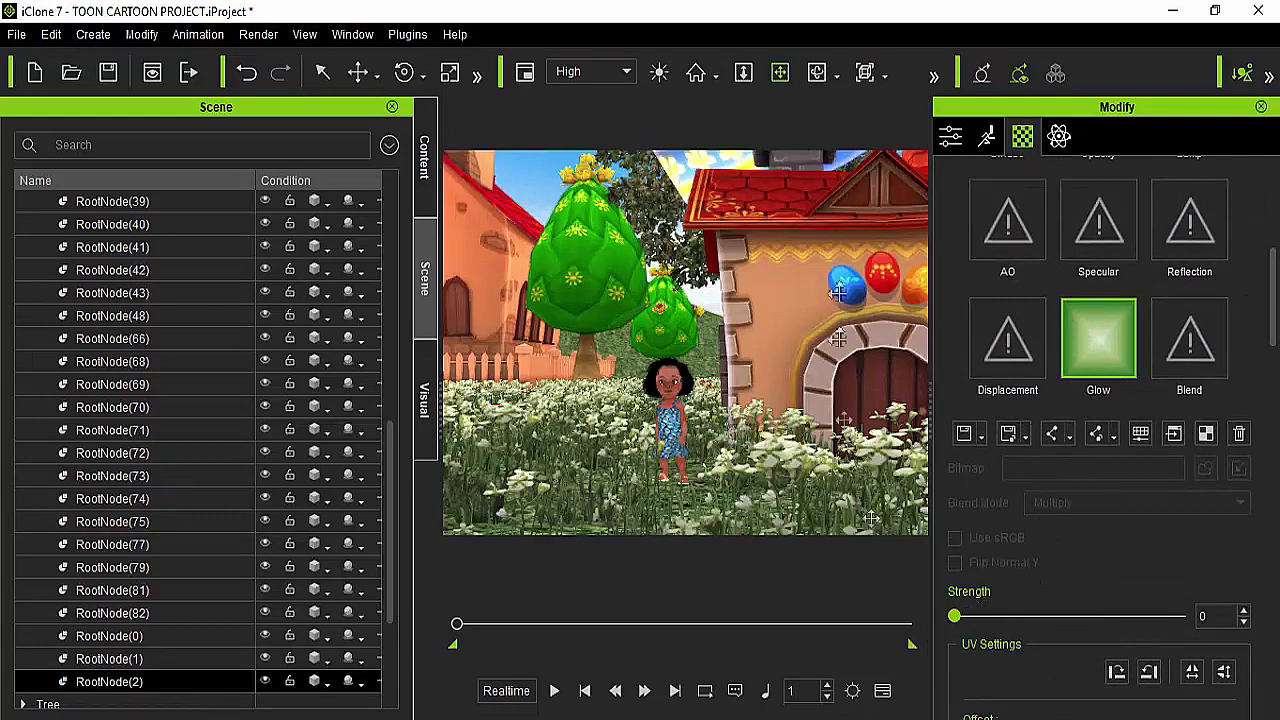
Step: Select the larger green tree behind Laura and load Green.jpg as its Glow texture
{"action": "left_click", "coordinate": [598, 279]}
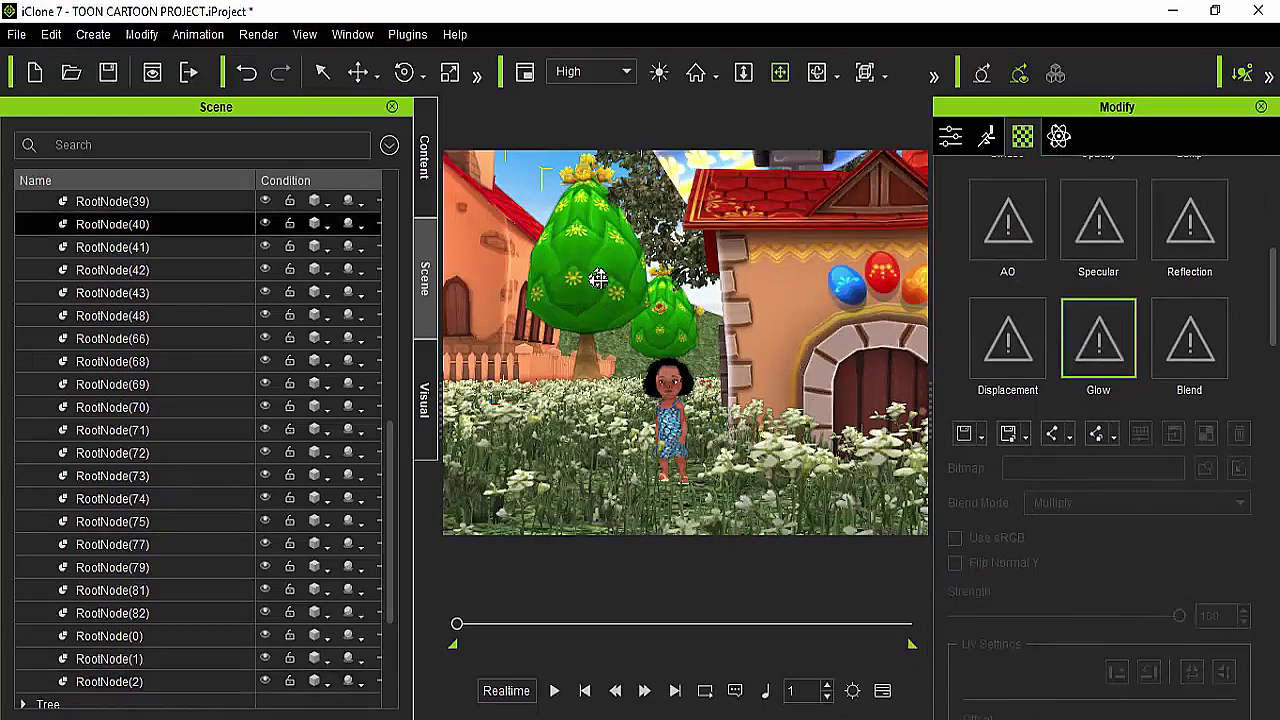
{"action": "double_click", "coordinate": [1090, 340]}
{"action": "scroll", "coordinate": [719, 338], "scroll_direction": "down", "scroll_amount": 5}
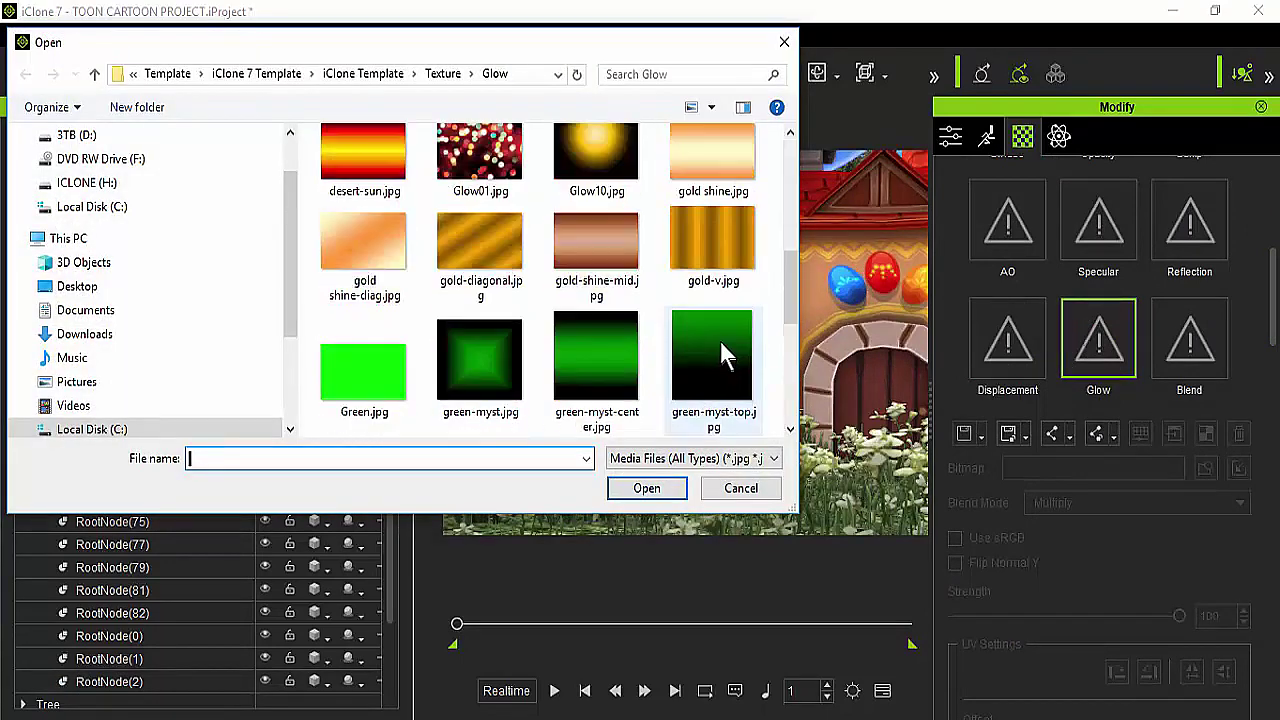
{"action": "scroll", "coordinate": [718, 337], "scroll_direction": "down", "scroll_amount": 1}
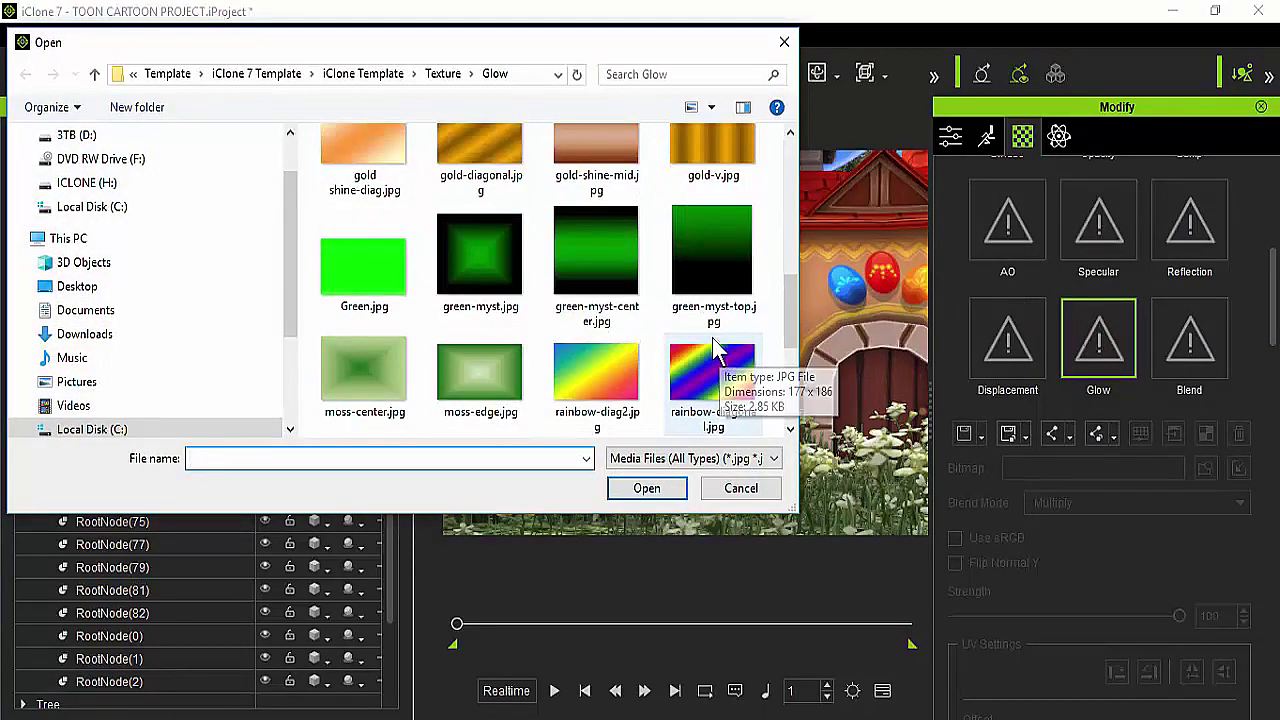
{"action": "left_click", "coordinate": [380, 275]}
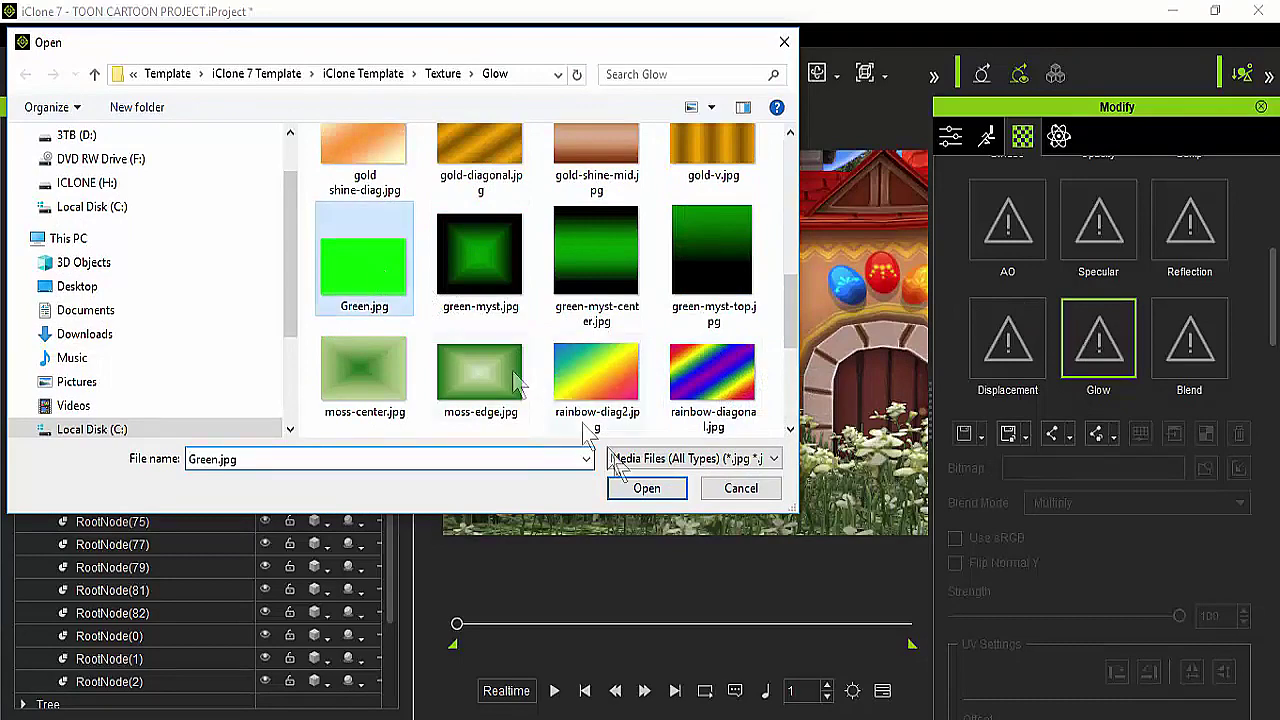
{"action": "left_click", "coordinate": [651, 490]}
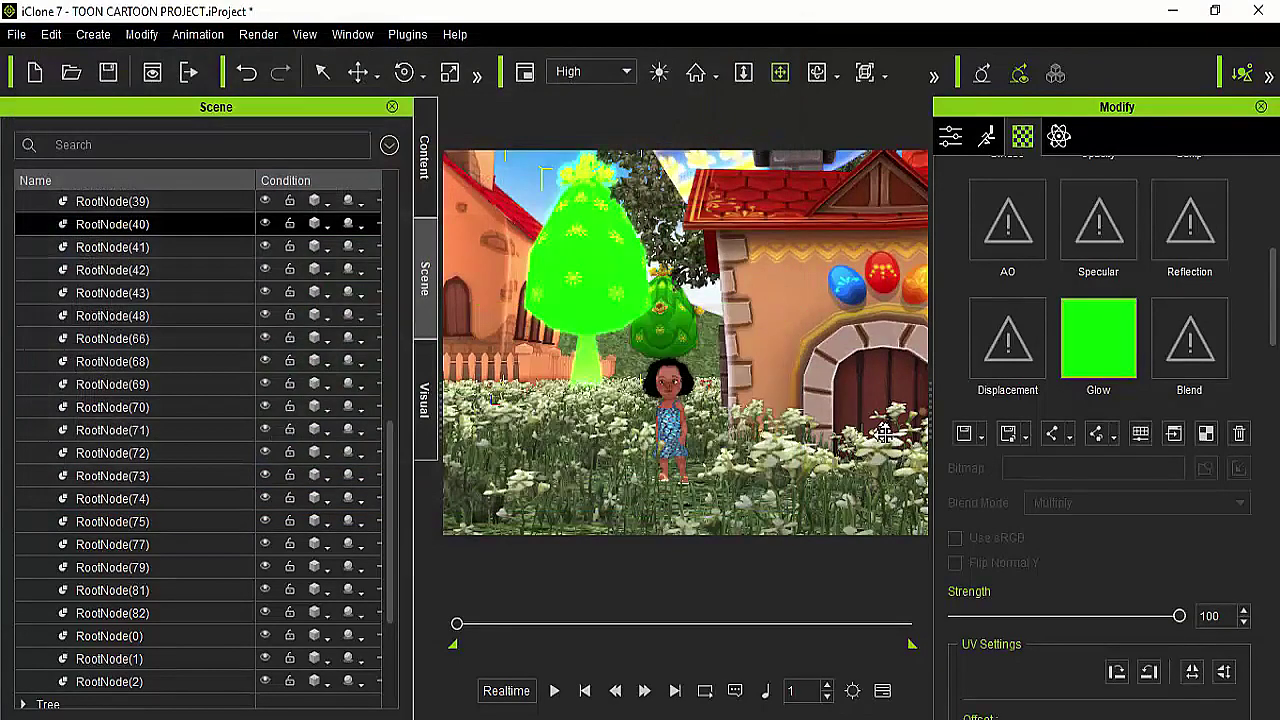
Step: Try a Glow strength of 10 on the larger green tree and settle on 5
{"action": "double_click", "coordinate": [1216, 615]}
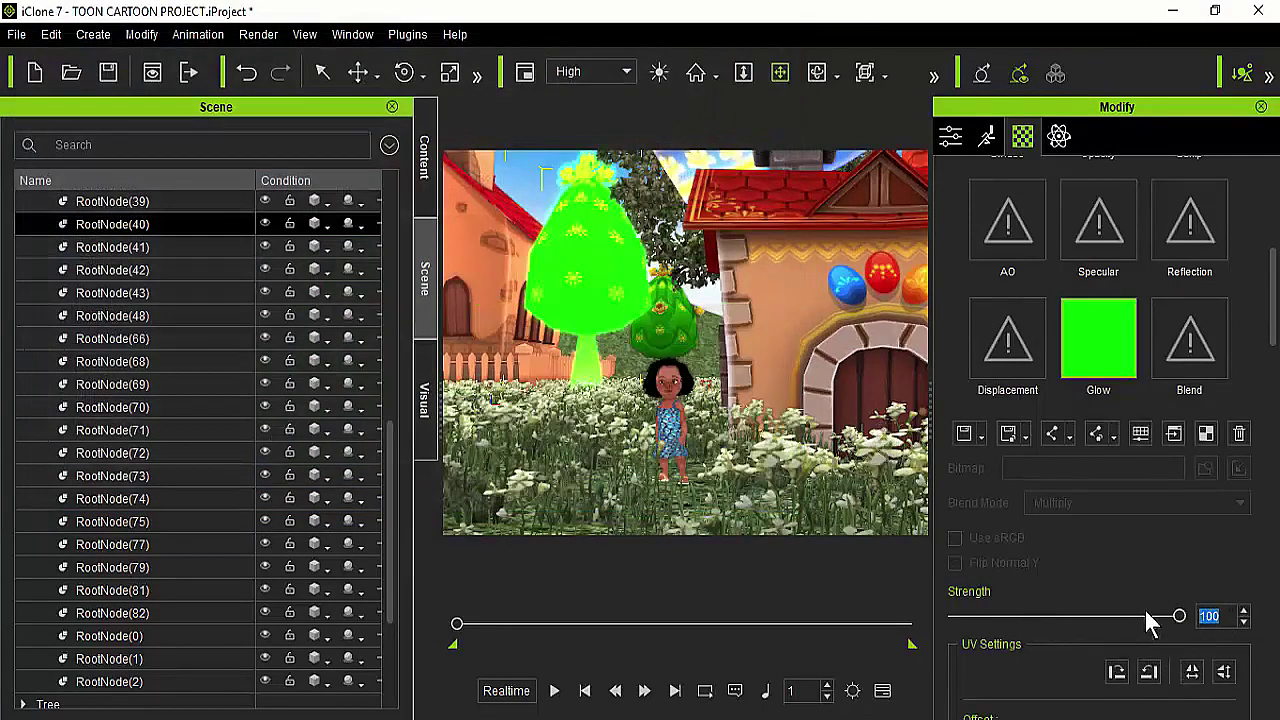
{"action": "type", "text": "10"}
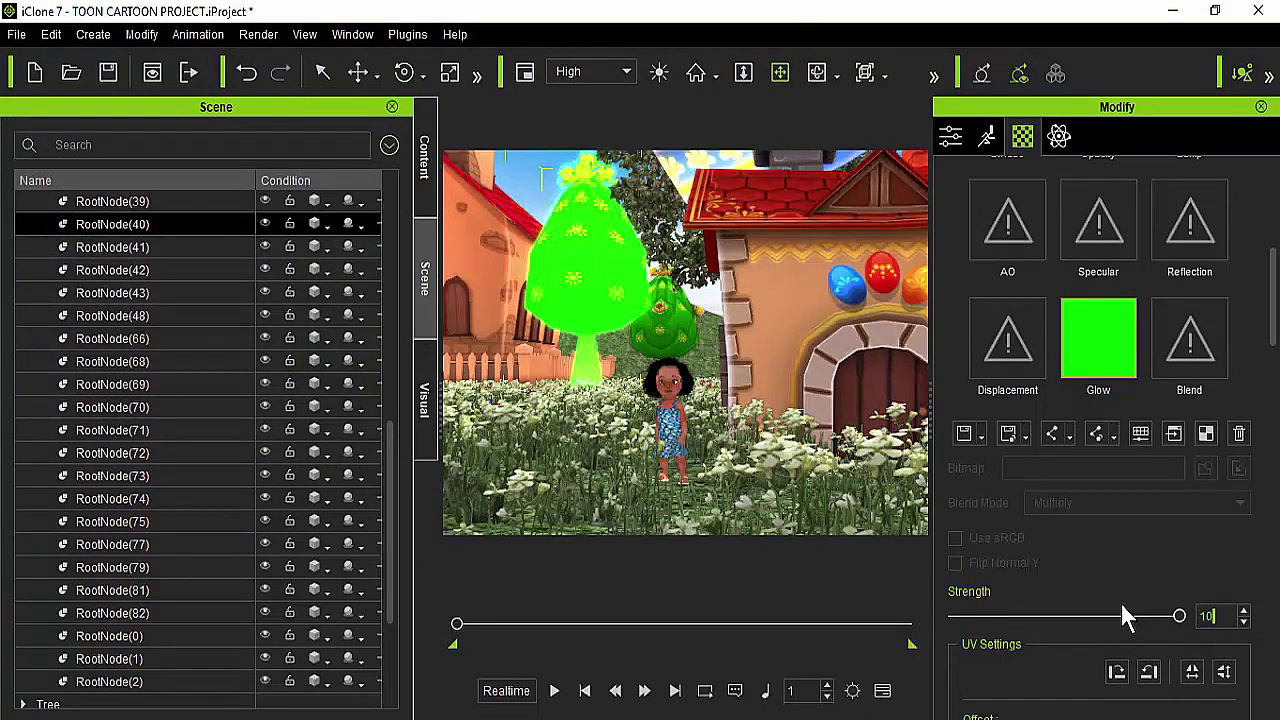
{"action": "key", "text": "Return"}
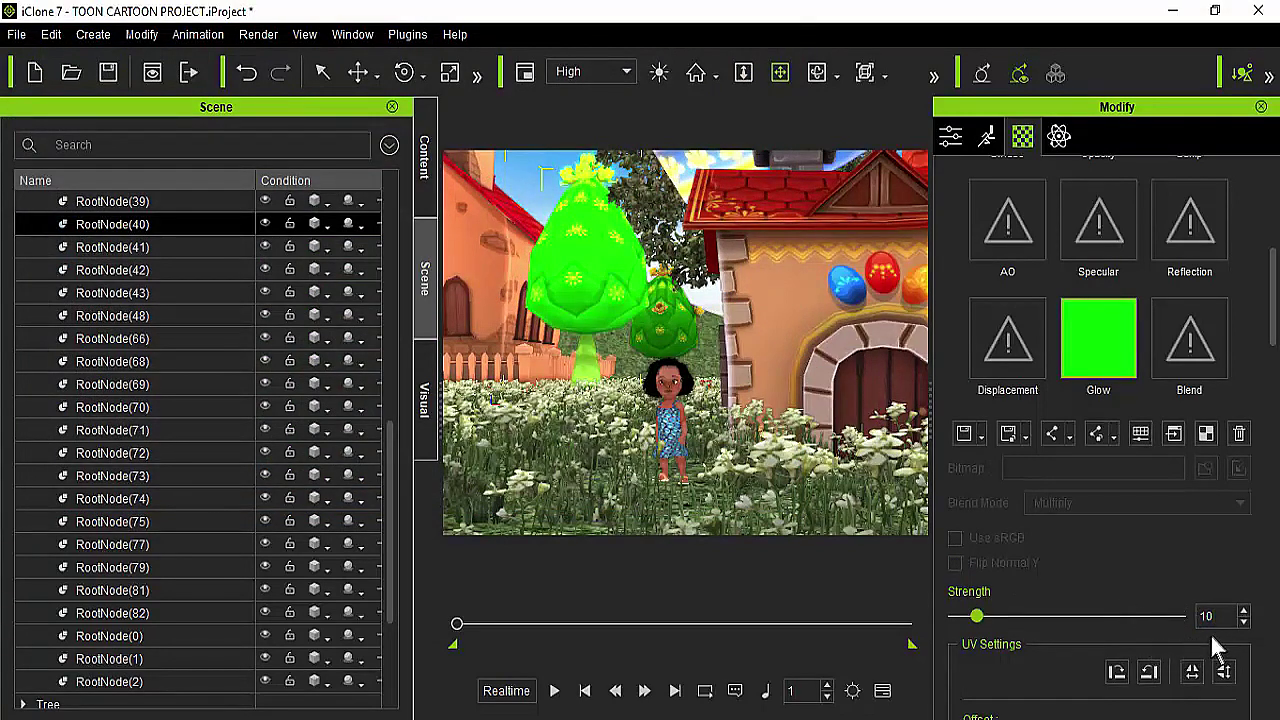
{"action": "key", "text": "BackSpace"}
{"action": "type", "text": "5"}
{"action": "key", "text": "Return"}
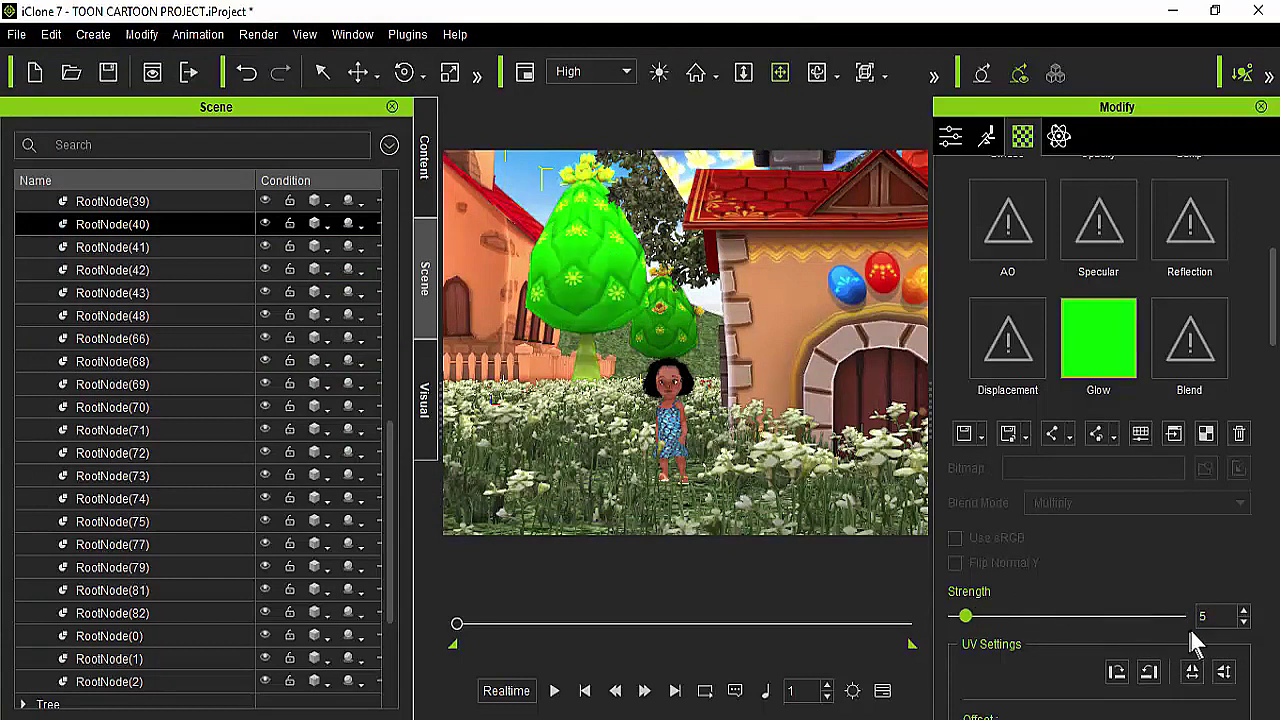
Step: Replace the larger green tree's Glow texture with green-myst-center.jpg
{"action": "double_click", "coordinate": [1106, 362]}
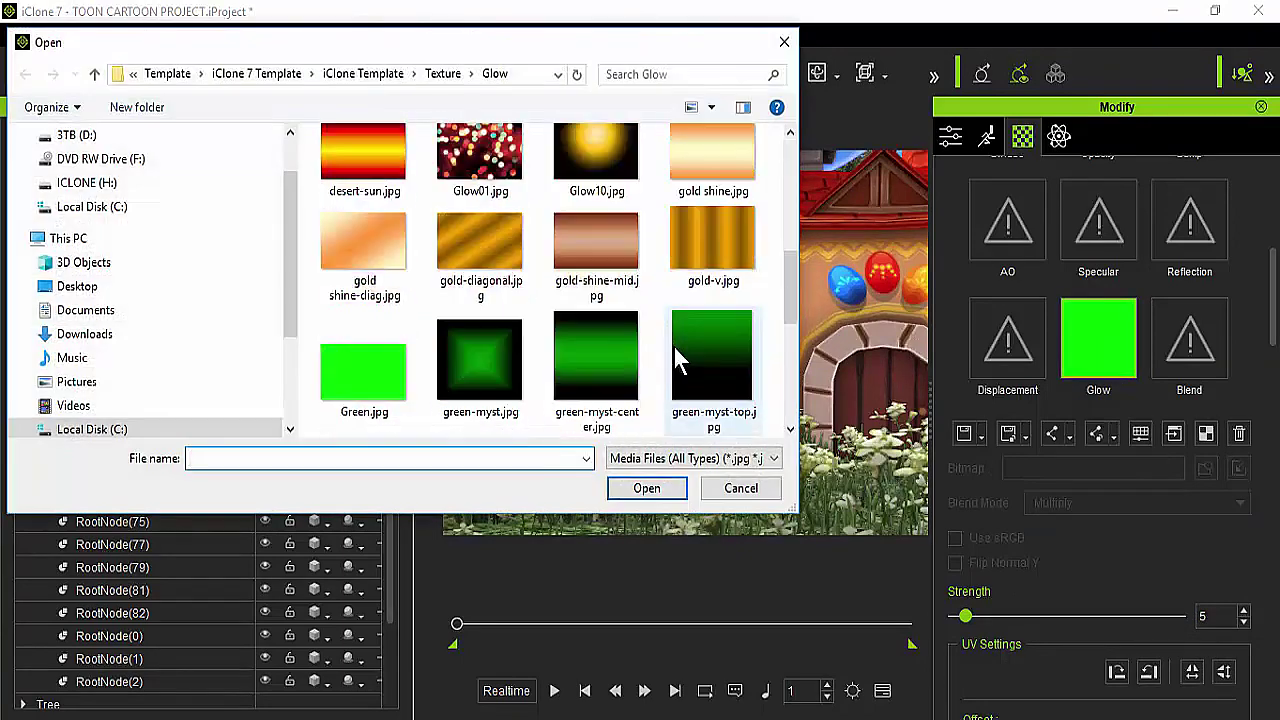
{"action": "left_click", "coordinate": [600, 360]}
{"action": "left_click", "coordinate": [656, 490]}
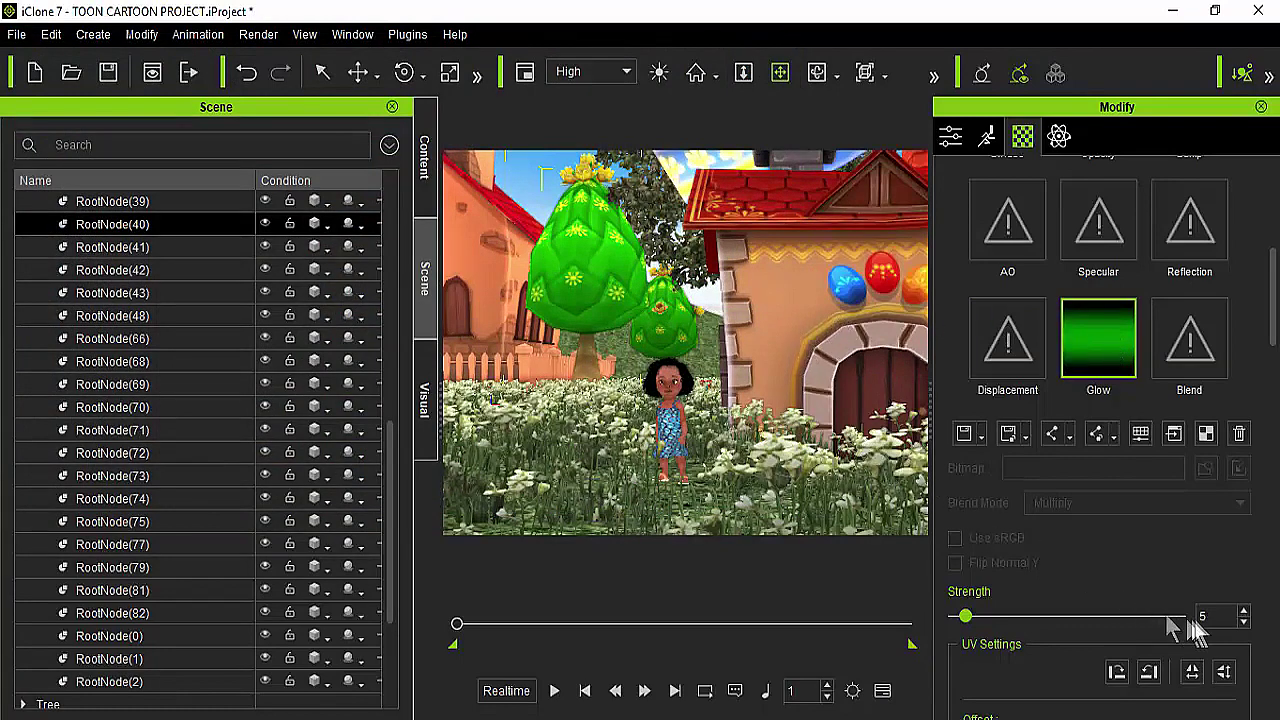
Step: Select the Easter arch with the bunny figures and choose its 12 - Defauldth material on mesh Line1507
{"action": "right_click_drag", "start_coordinate": [678, 365], "coordinate": [736, 375]}
{"action": "scroll", "coordinate": [736, 375], "scroll_direction": "down", "scroll_amount": 5}
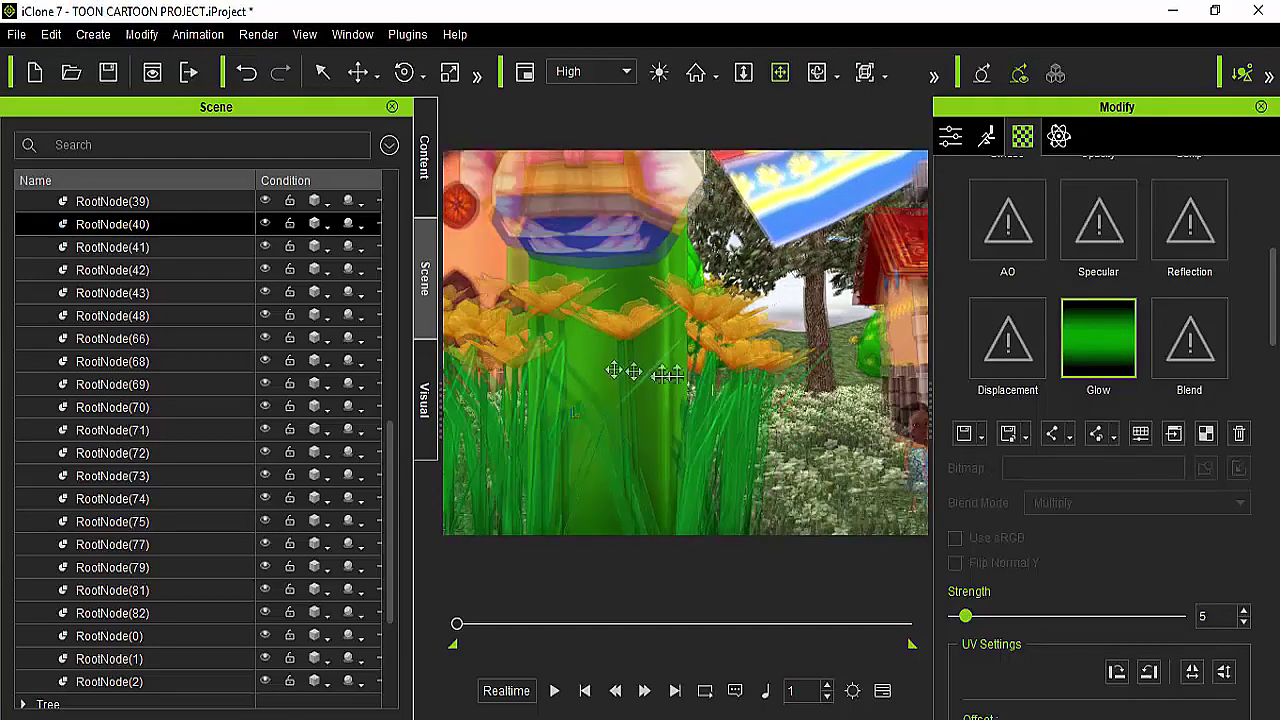
{"action": "scroll", "coordinate": [752, 345], "scroll_direction": "down", "scroll_amount": 4}
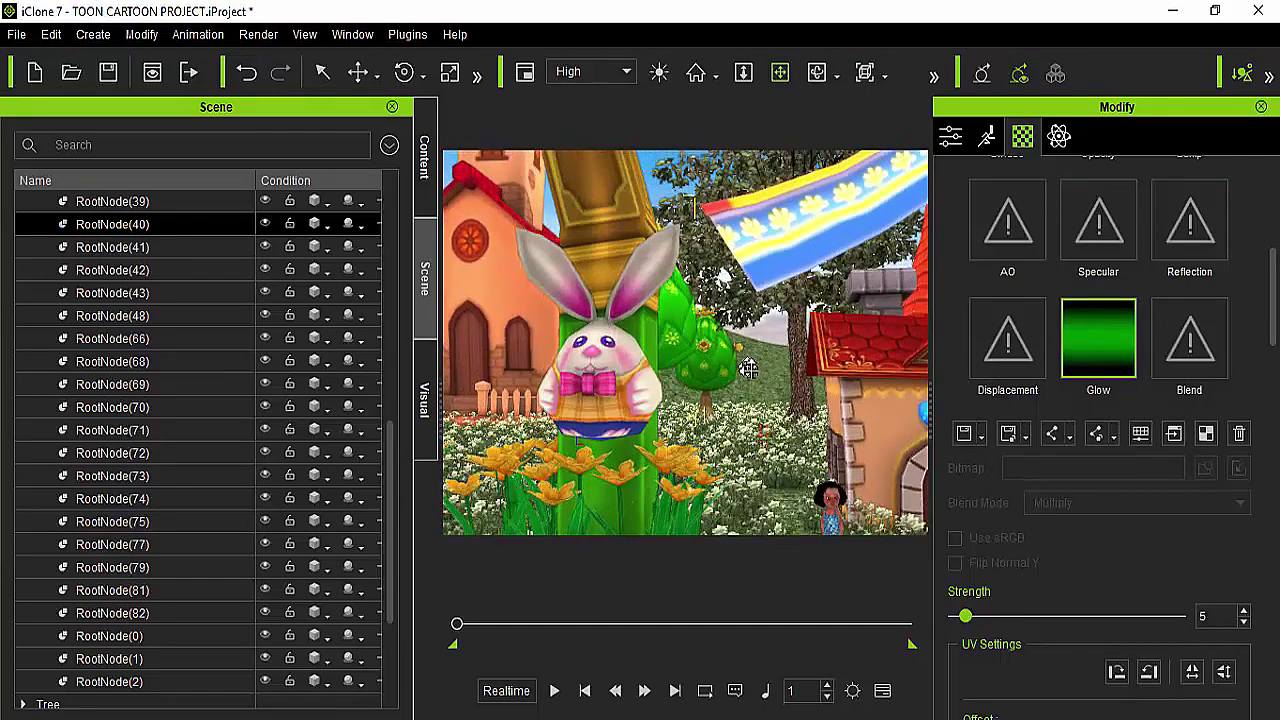
{"action": "scroll", "coordinate": [655, 350], "scroll_direction": "down", "scroll_amount": 3}
{"action": "right_click_drag", "start_coordinate": [652, 355], "coordinate": [600, 400]}
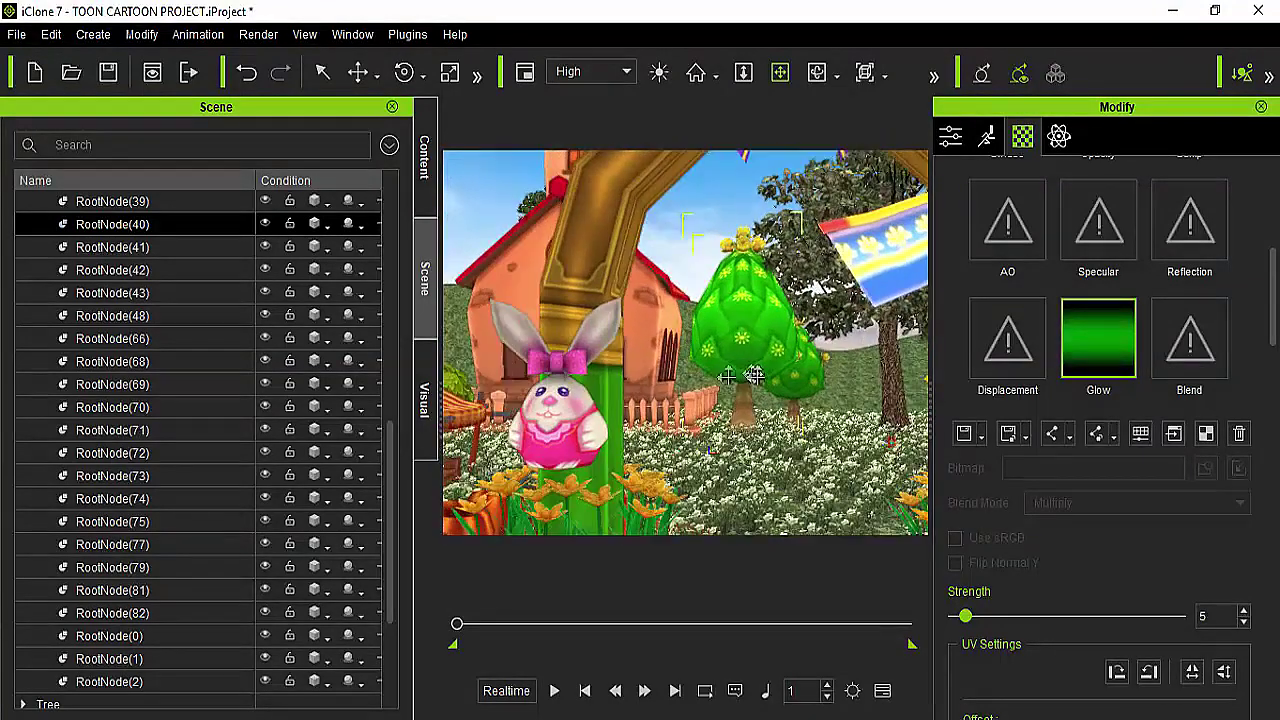
{"action": "left_click", "coordinate": [572, 418]}
{"action": "scroll", "coordinate": [1273, 313], "scroll_direction": "up", "scroll_amount": 2}
{"action": "left_click_drag", "start_coordinate": [1273, 313], "coordinate": [1273, 240]}
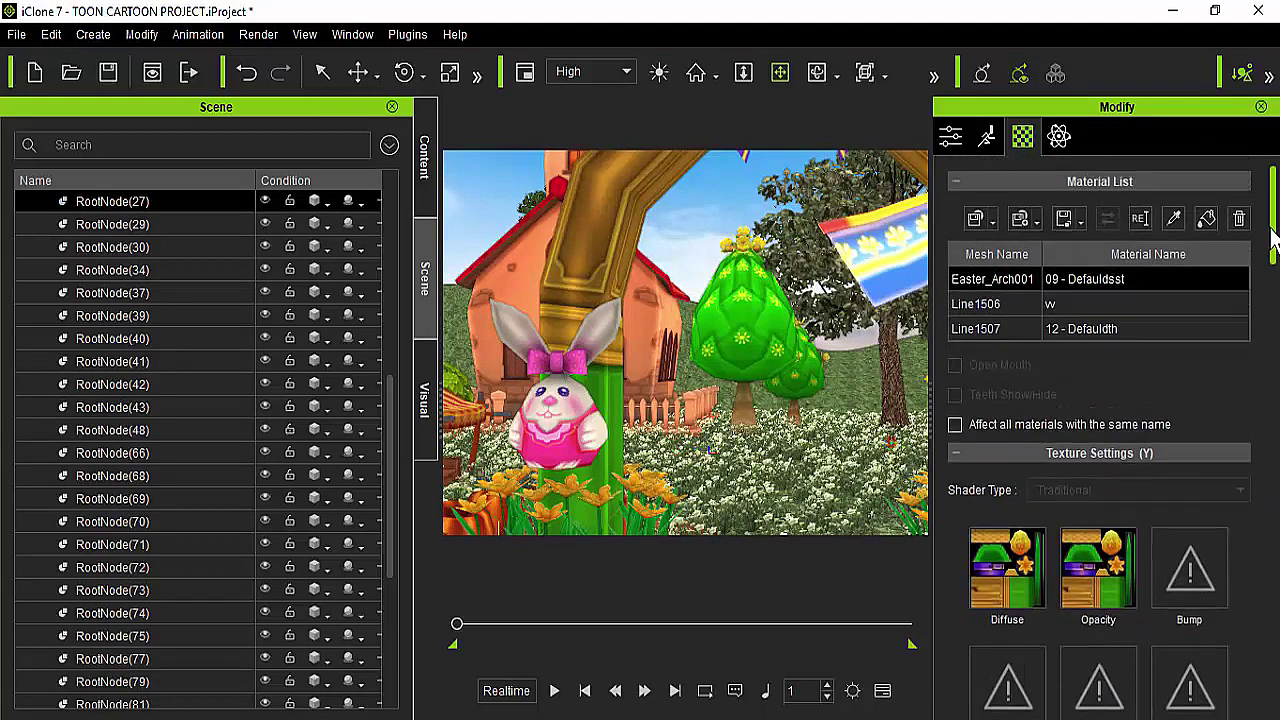
{"action": "left_click", "coordinate": [1061, 305]}
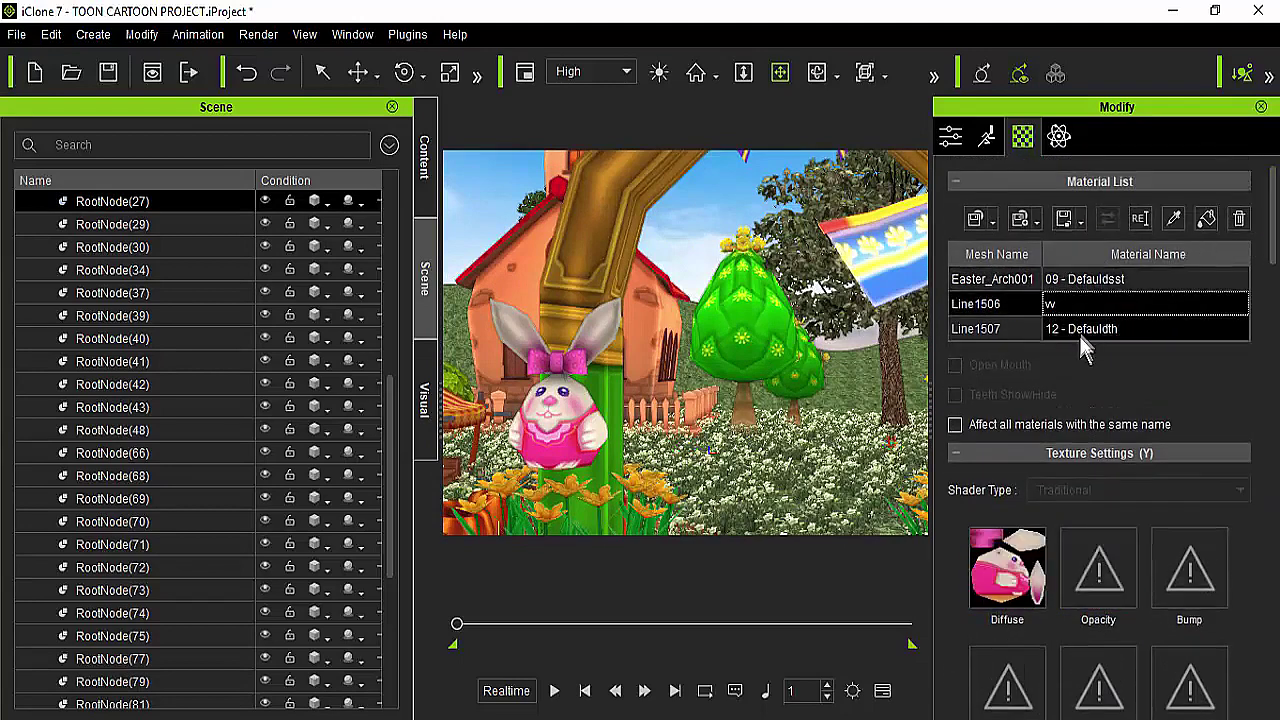
{"action": "left_click", "coordinate": [1080, 329]}
Step: Load cold.jpg as the Glow texture of the arch's 12 - Defauldth material and set its strength to 5
{"action": "left_click_drag", "start_coordinate": [1269, 243], "coordinate": [1262, 337]}
{"action": "double_click", "coordinate": [1100, 345]}
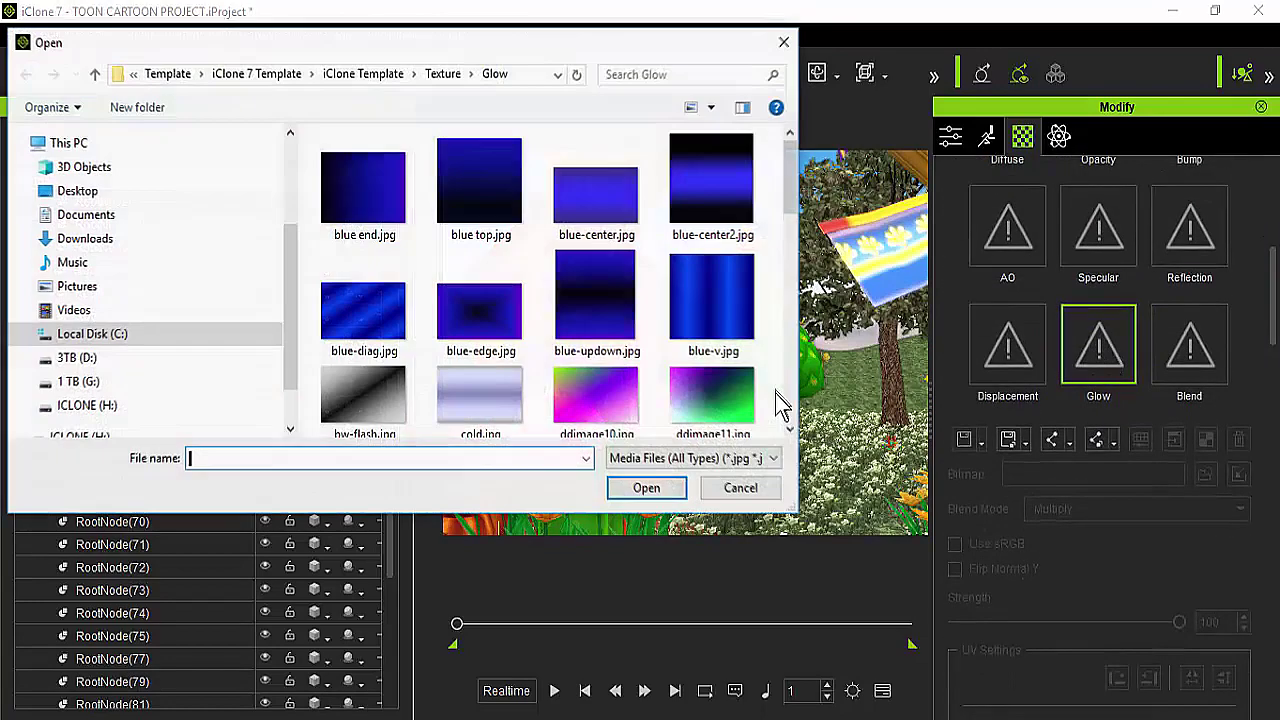
{"action": "left_click", "coordinate": [505, 405]}
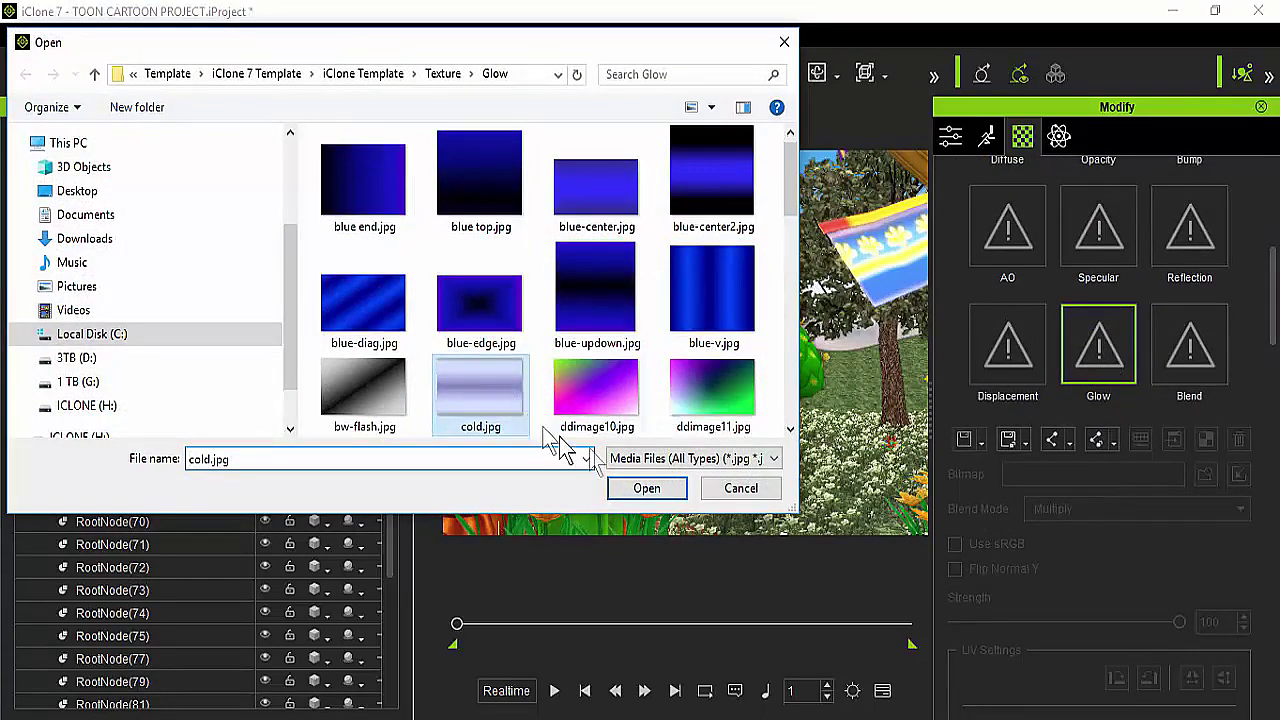
{"action": "left_click", "coordinate": [646, 488]}
{"action": "right_click_drag", "start_coordinate": [697, 418], "coordinate": [731, 406]}
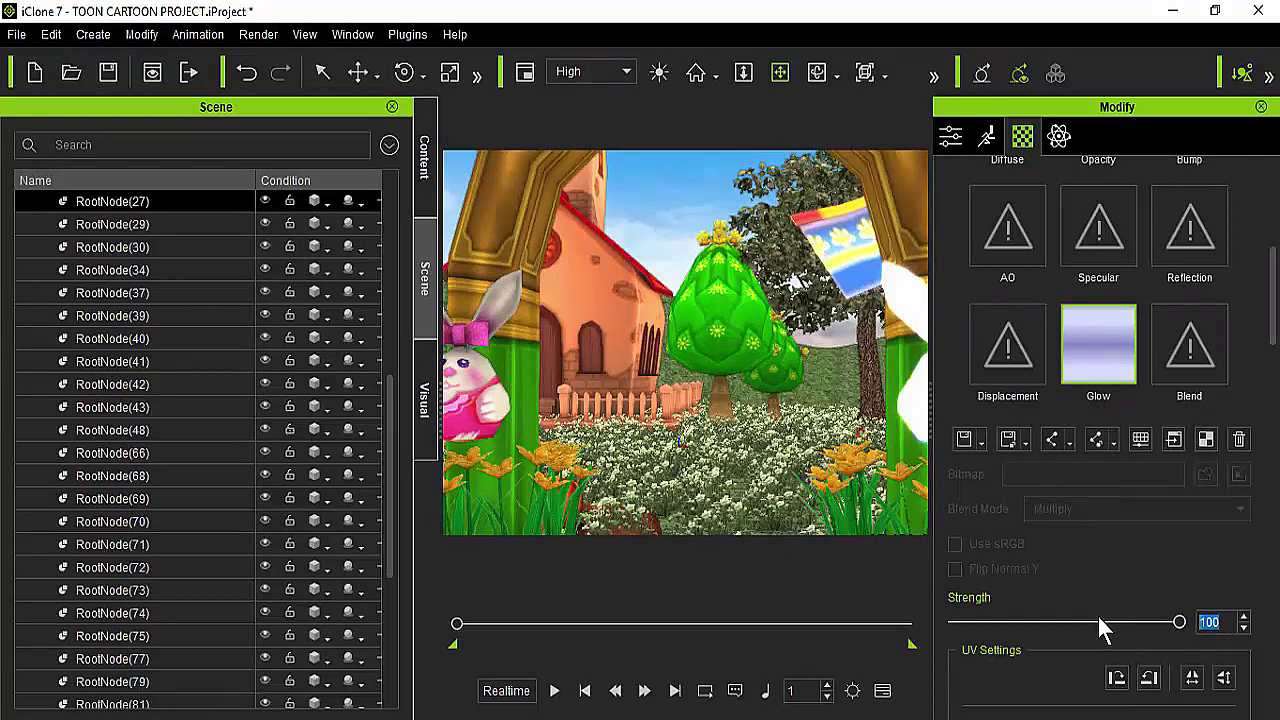
{"action": "type", "text": "5"}
{"action": "key", "text": "Return"}
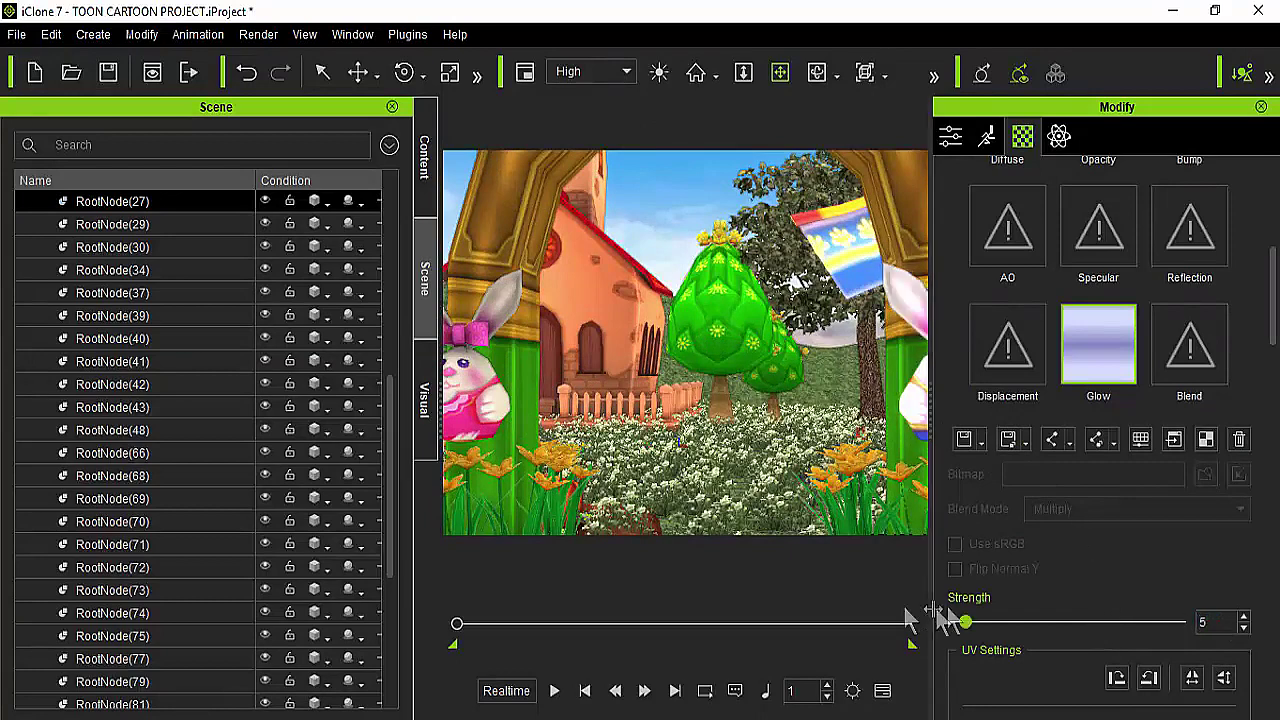
Step: Select Laura in a face close-up and set the NPR post effect's Paint Weight to 27
{"action": "middle_click_drag", "start_coordinate": [747, 385], "coordinate": [789, 306]}
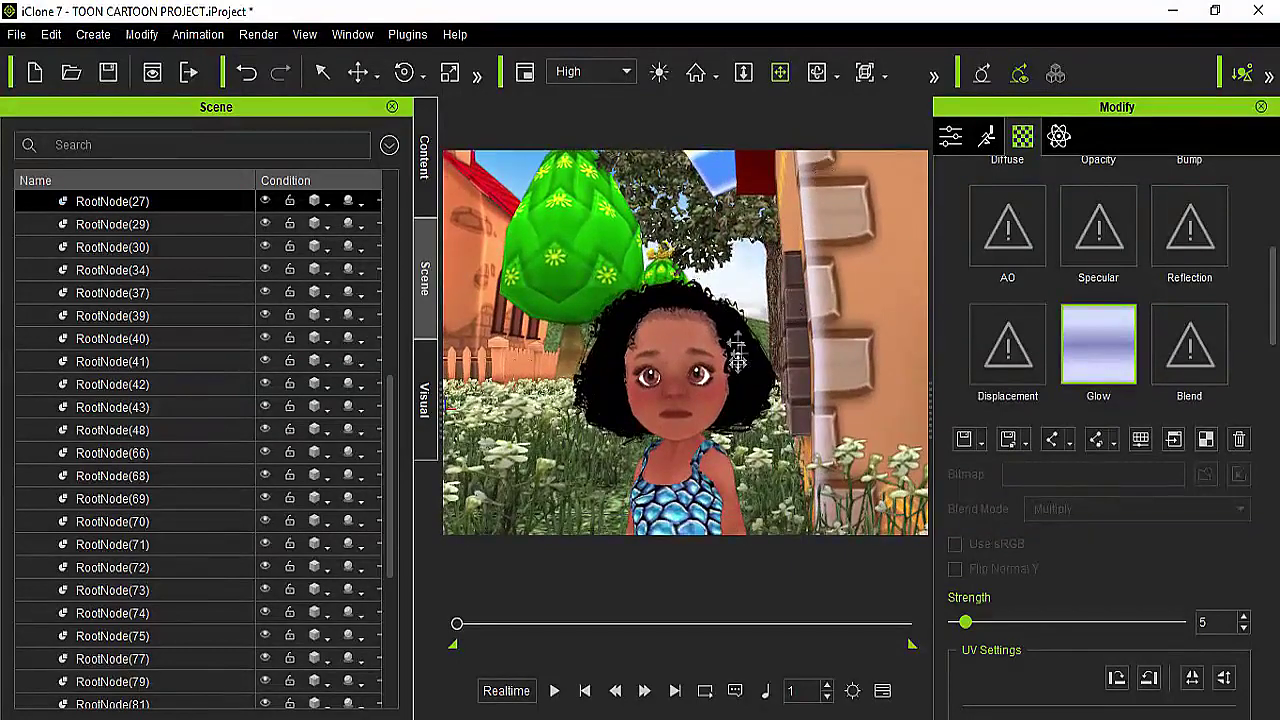
{"action": "middle_click_drag", "start_coordinate": [715, 460], "coordinate": [751, 334]}
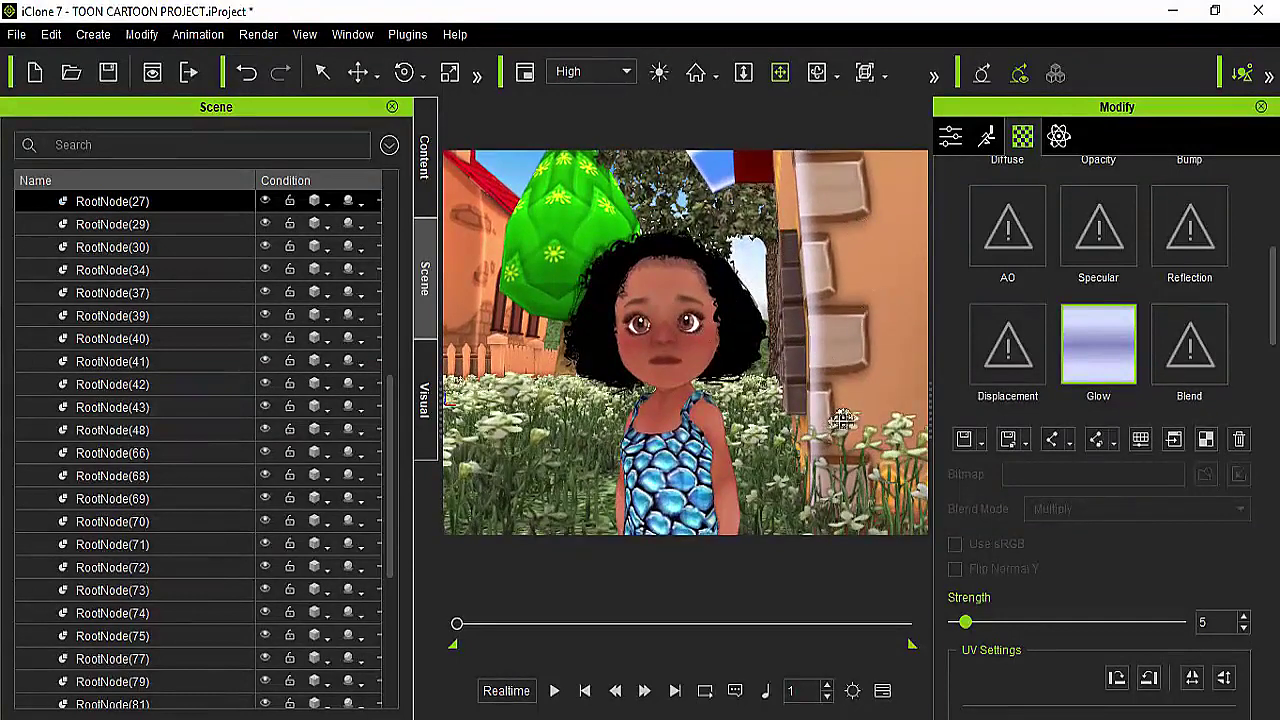
{"action": "scroll", "coordinate": [755, 400], "scroll_direction": "up", "scroll_amount": 3}
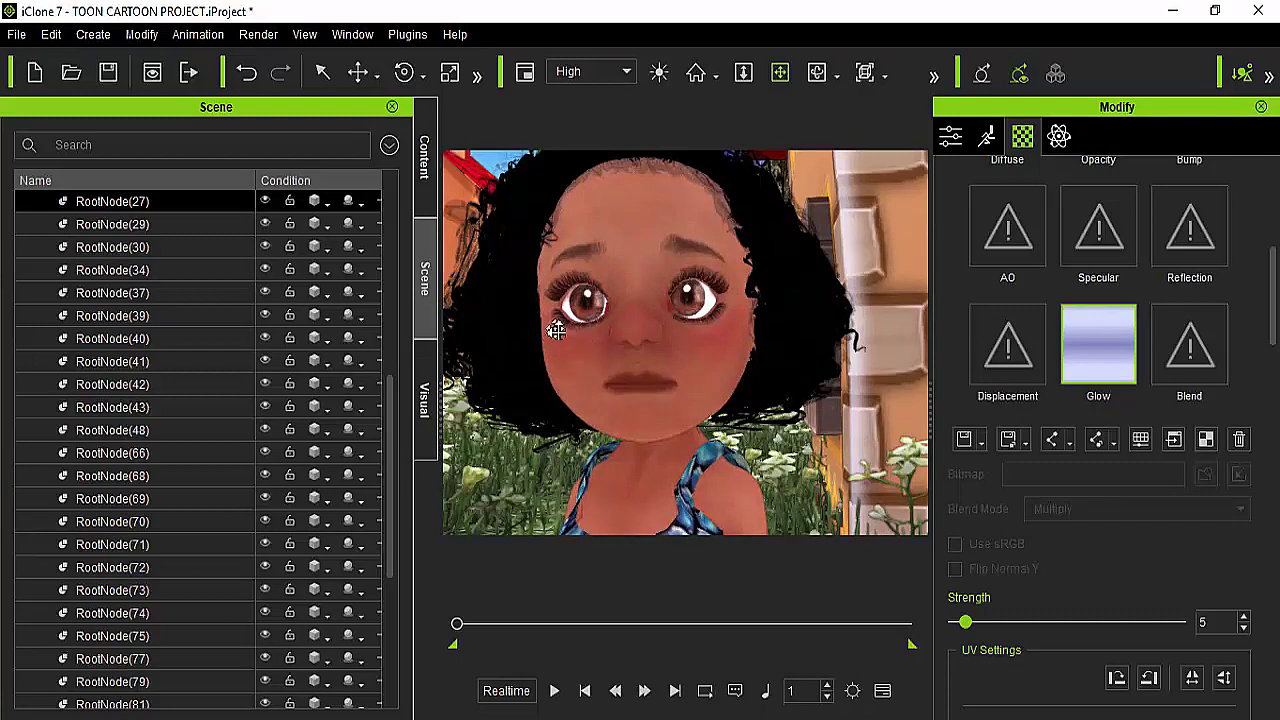
{"action": "left_click", "coordinate": [669, 357]}
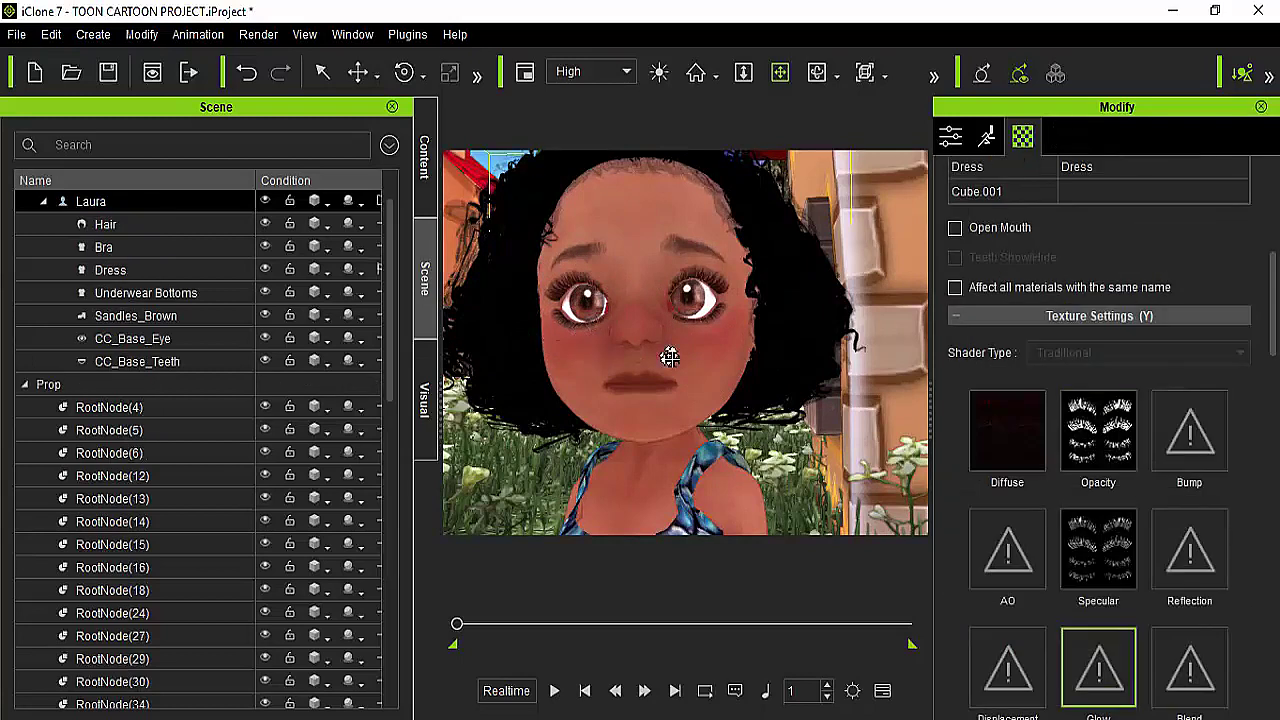
{"action": "left_click", "coordinate": [435, 406]}
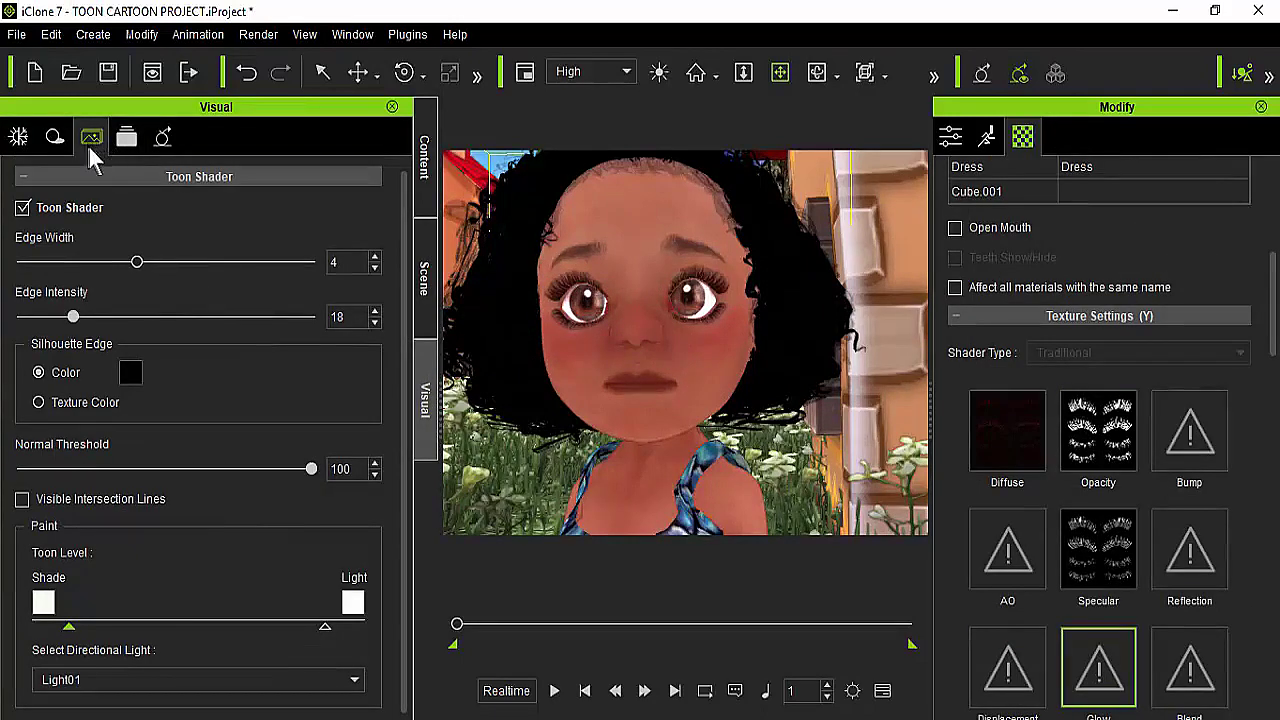
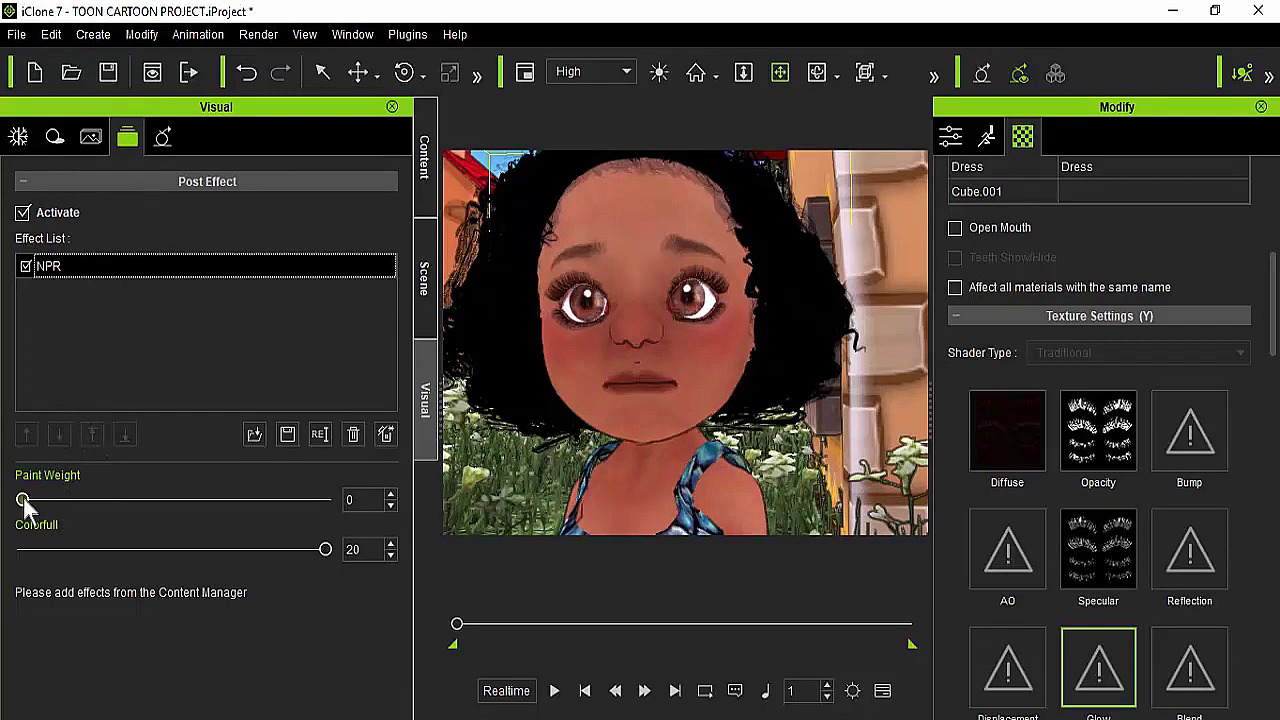
{"action": "mouse_move", "coordinate": [22, 500]}
{"action": "left_mouse_down"}
{"action": "mouse_move", "coordinate": [204, 500]}
{"action": "mouse_move", "coordinate": [110, 502]}
{"action": "left_mouse_up"}
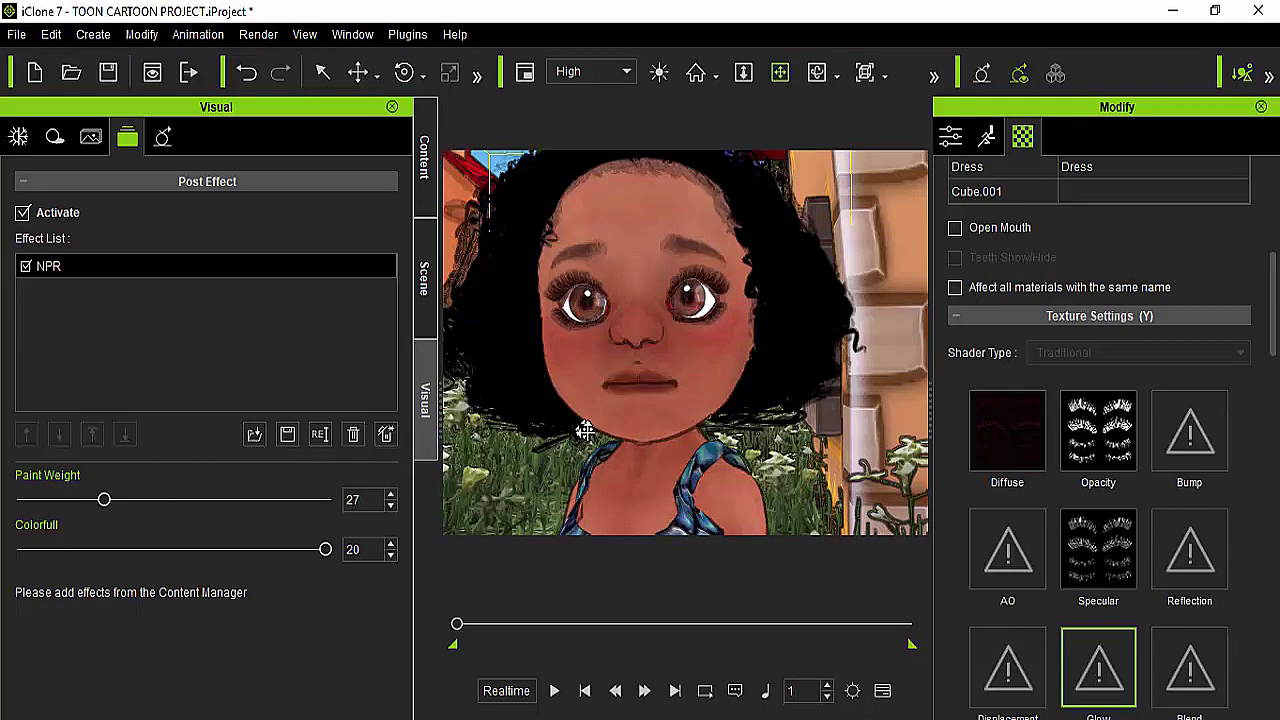
Step: Check the NPR toon look in a wider view of Laura at frame 778, the first frame and frame 641
{"action": "scroll", "coordinate": [665, 363], "scroll_direction": "down", "scroll_amount": 5}
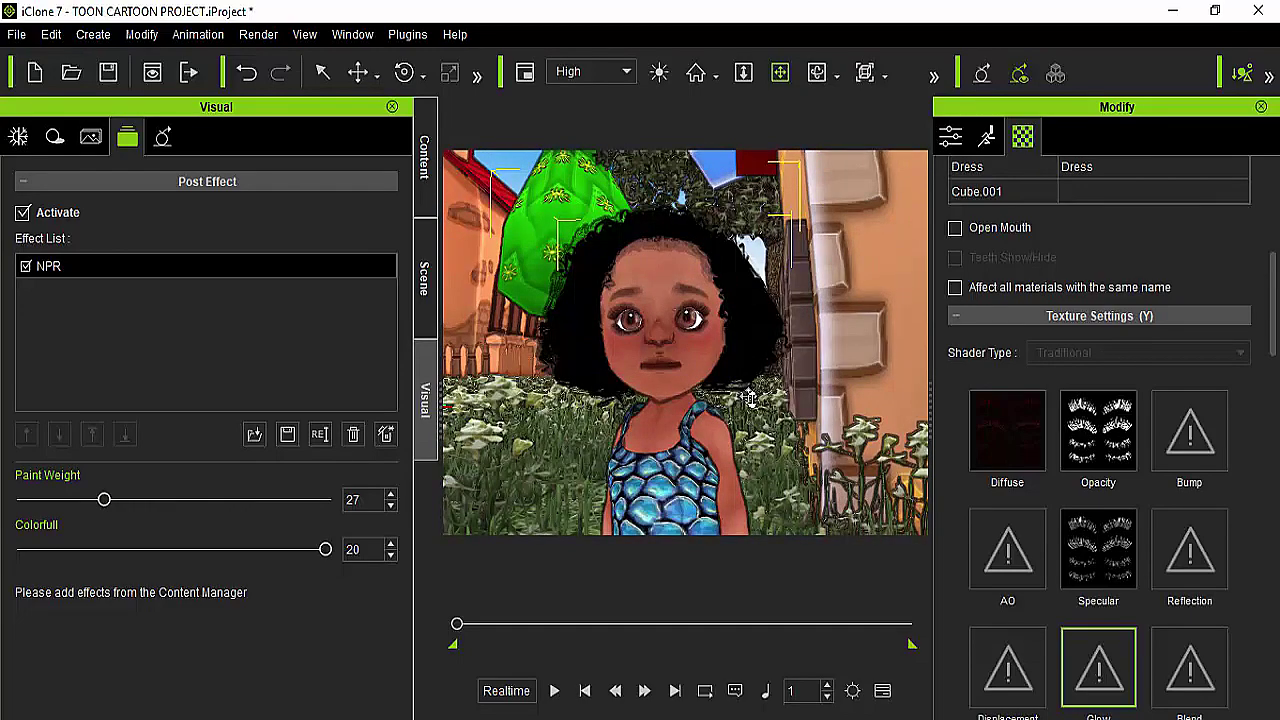
{"action": "scroll", "coordinate": [748, 398], "scroll_direction": "down", "scroll_amount": 6}
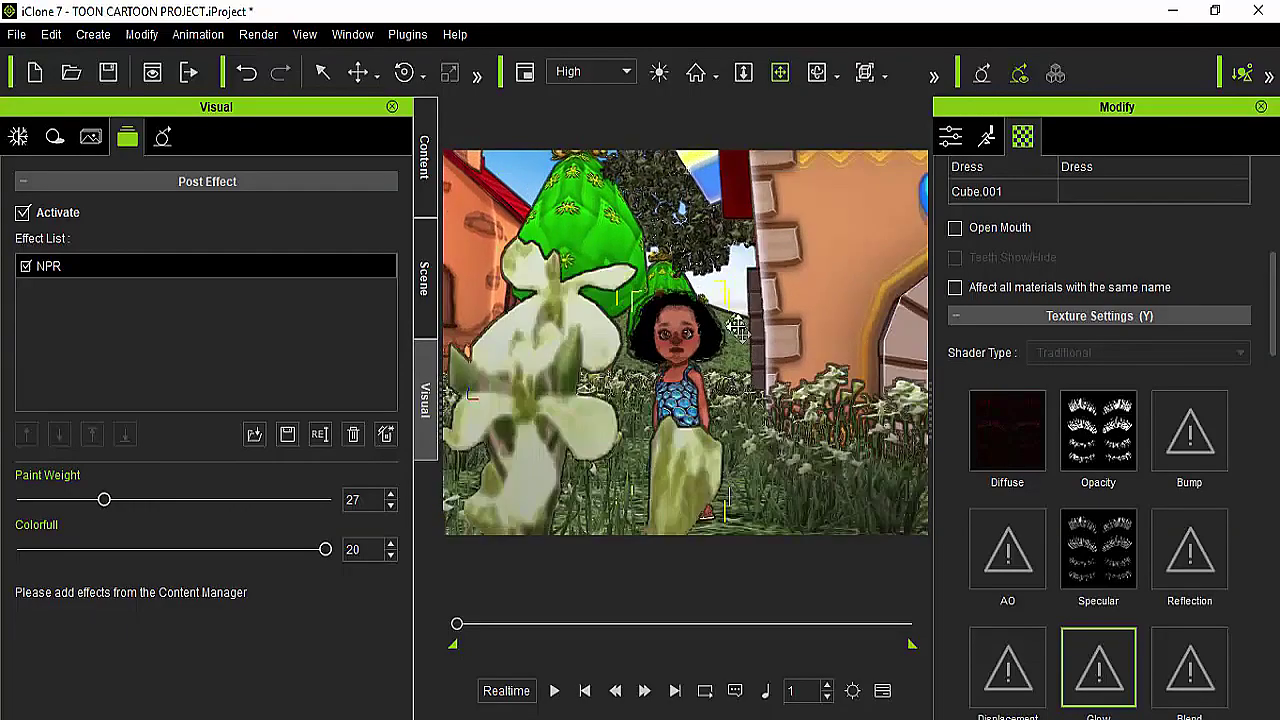
{"action": "right_click_drag", "start_coordinate": [737, 328], "coordinate": [698, 366]}
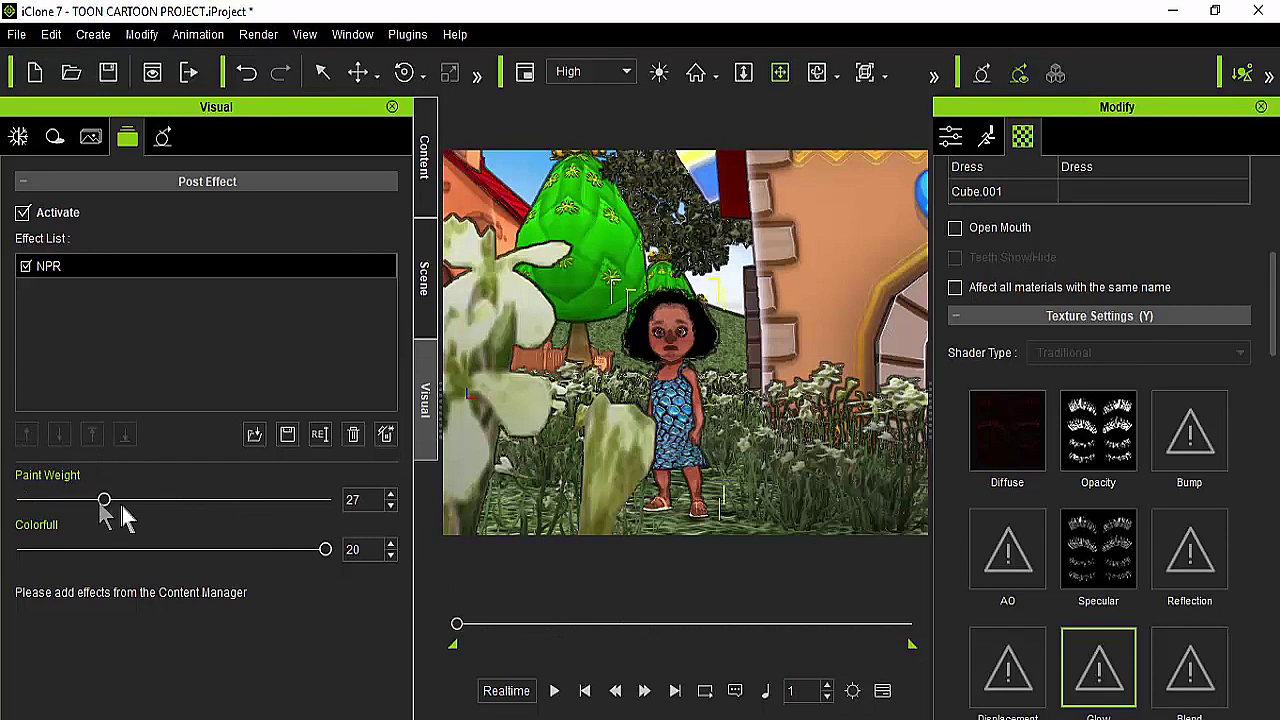
{"action": "left_click", "coordinate": [652, 623]}
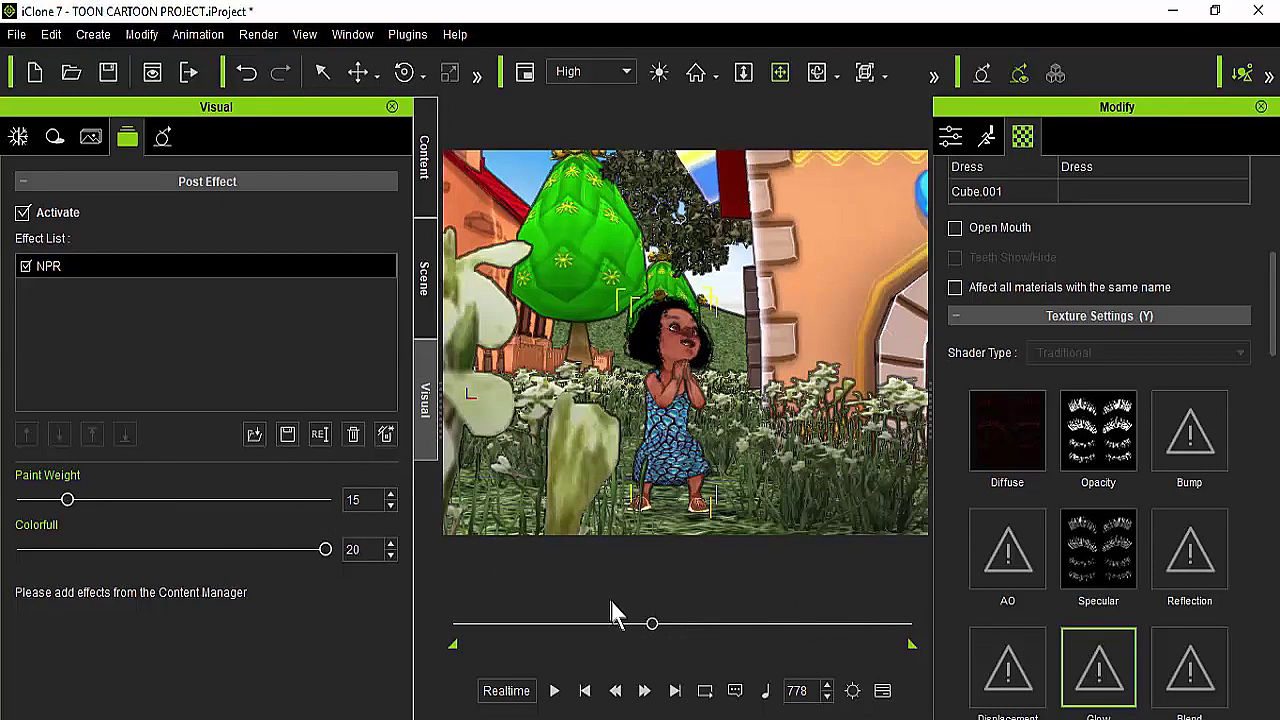
{"action": "left_click_drag", "start_coordinate": [652, 628], "coordinate": [429, 623]}
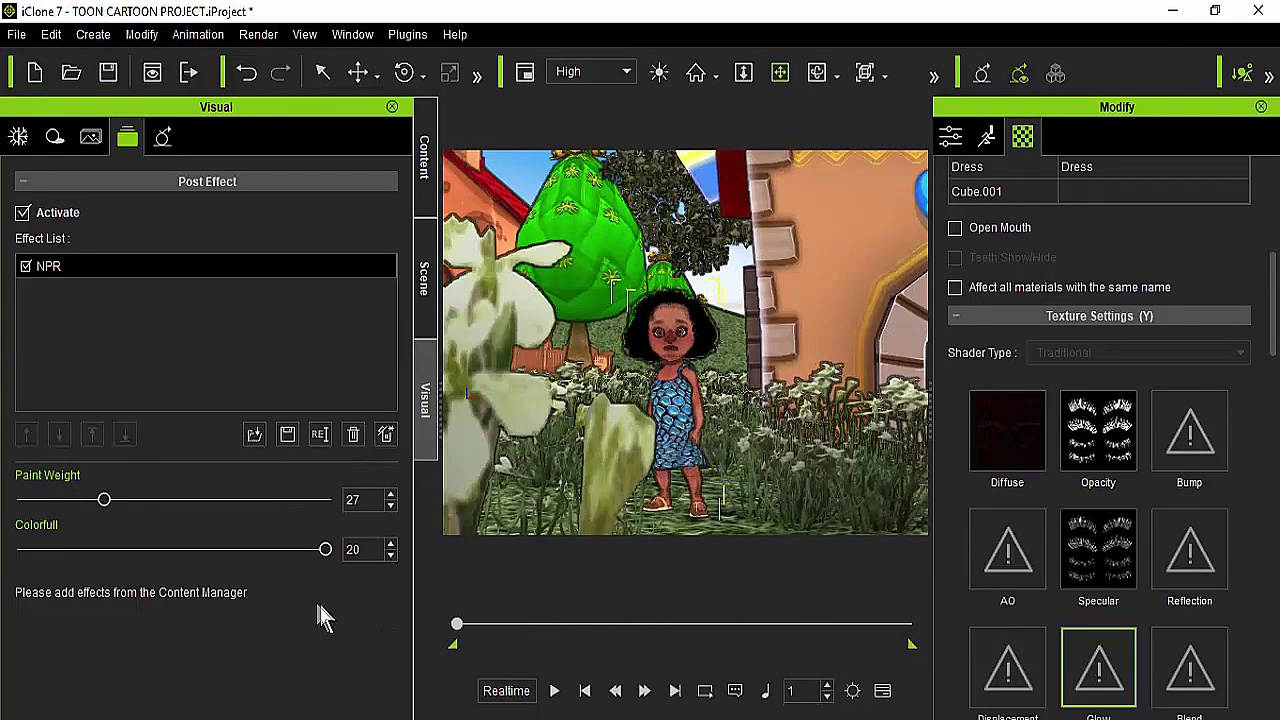
{"action": "mouse_move", "coordinate": [456, 624]}
{"action": "left_mouse_down"}
{"action": "mouse_move", "coordinate": [665, 630]}
{"action": "mouse_move", "coordinate": [385, 606]}
{"action": "mouse_move", "coordinate": [618, 634]}
{"action": "left_mouse_up"}
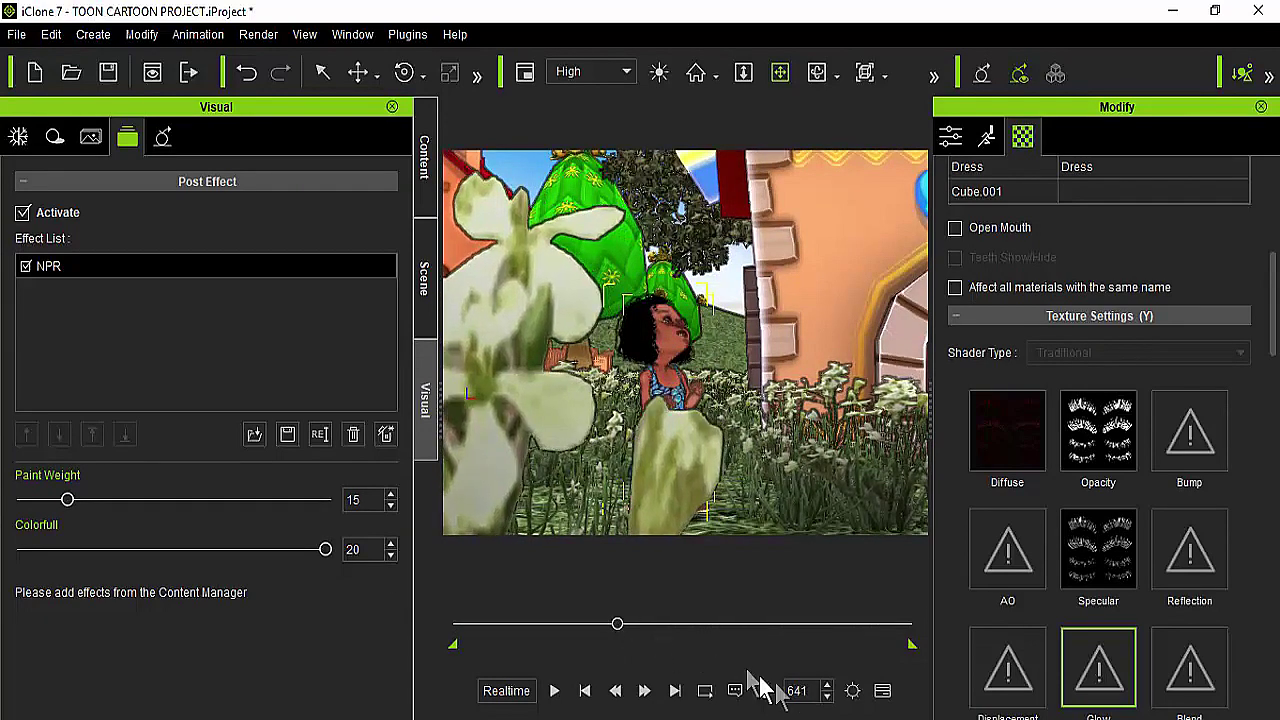
Step: Open the Timeline and examine the NPR effect's keys along the project's Effect track
{"action": "left_click", "coordinate": [884, 693]}
{"action": "left_click_drag", "start_coordinate": [428, 463], "coordinate": [536, 172]}
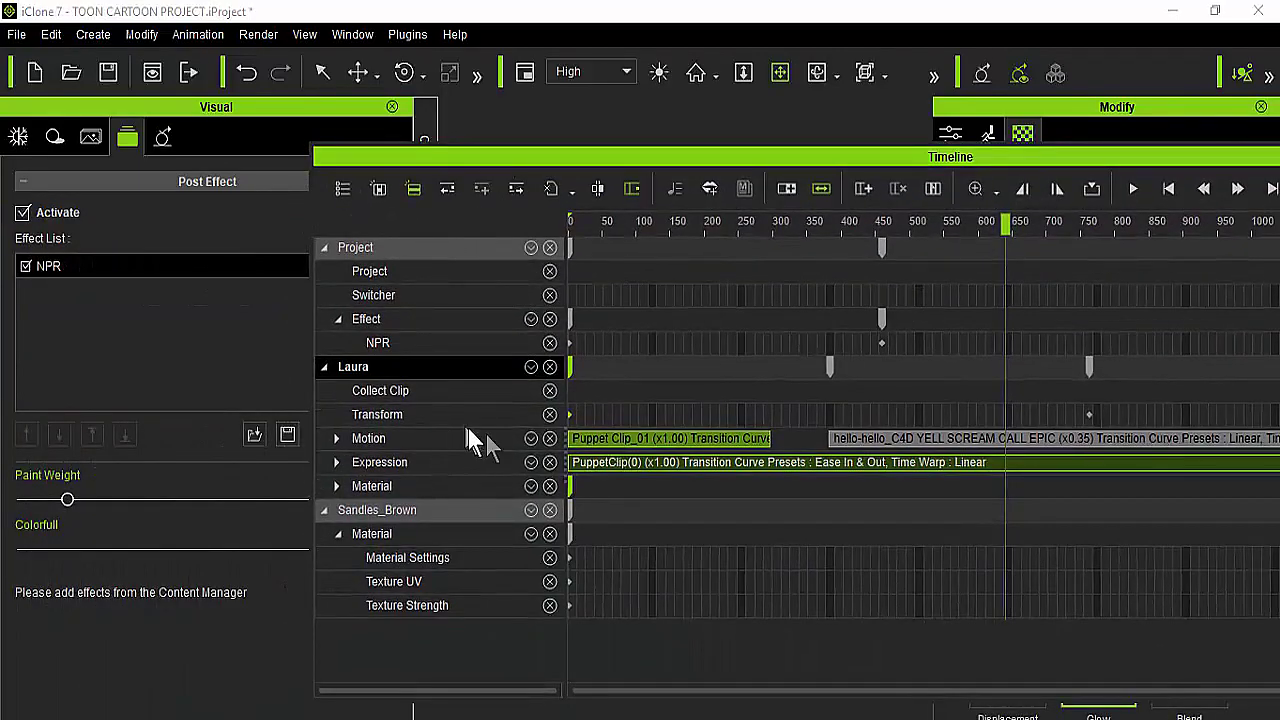
{"action": "left_click_drag", "start_coordinate": [951, 163], "coordinate": [634, 362]}
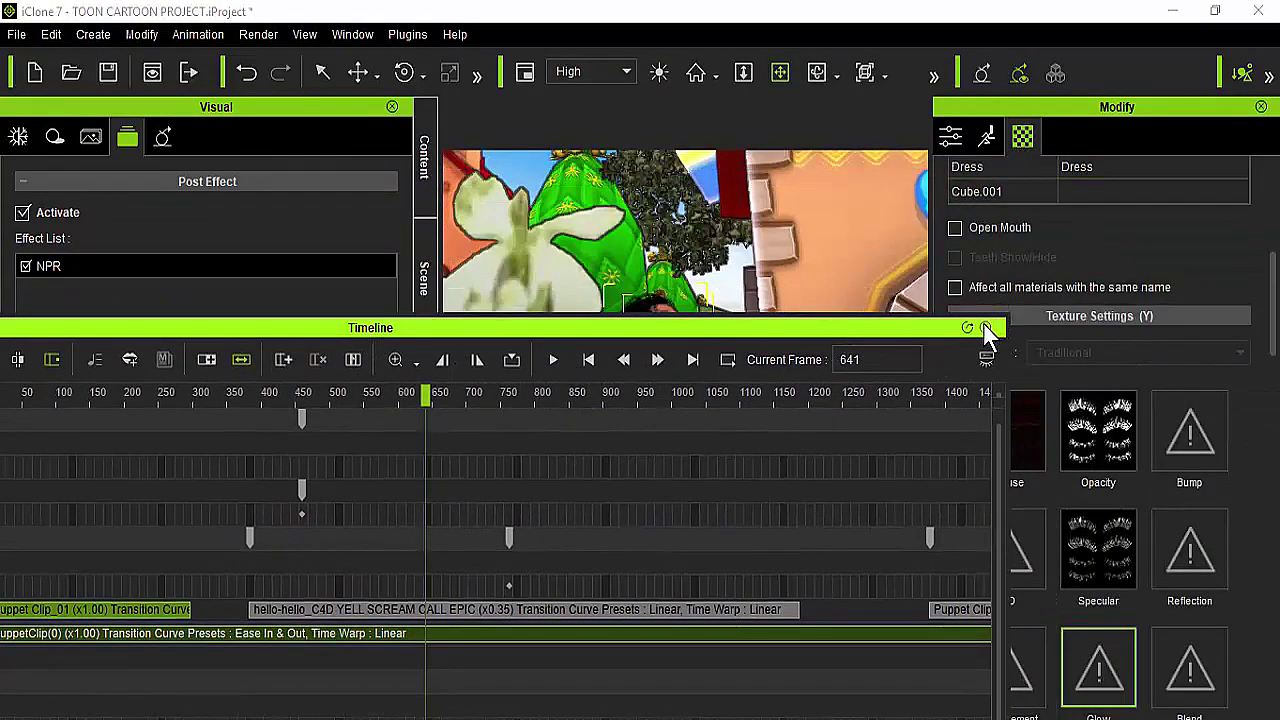
Step: Close the Timeline and examine Laura's toon shading at frame 641 from the side, from the front and in a face close-up
{"action": "left_click", "coordinate": [986, 329]}
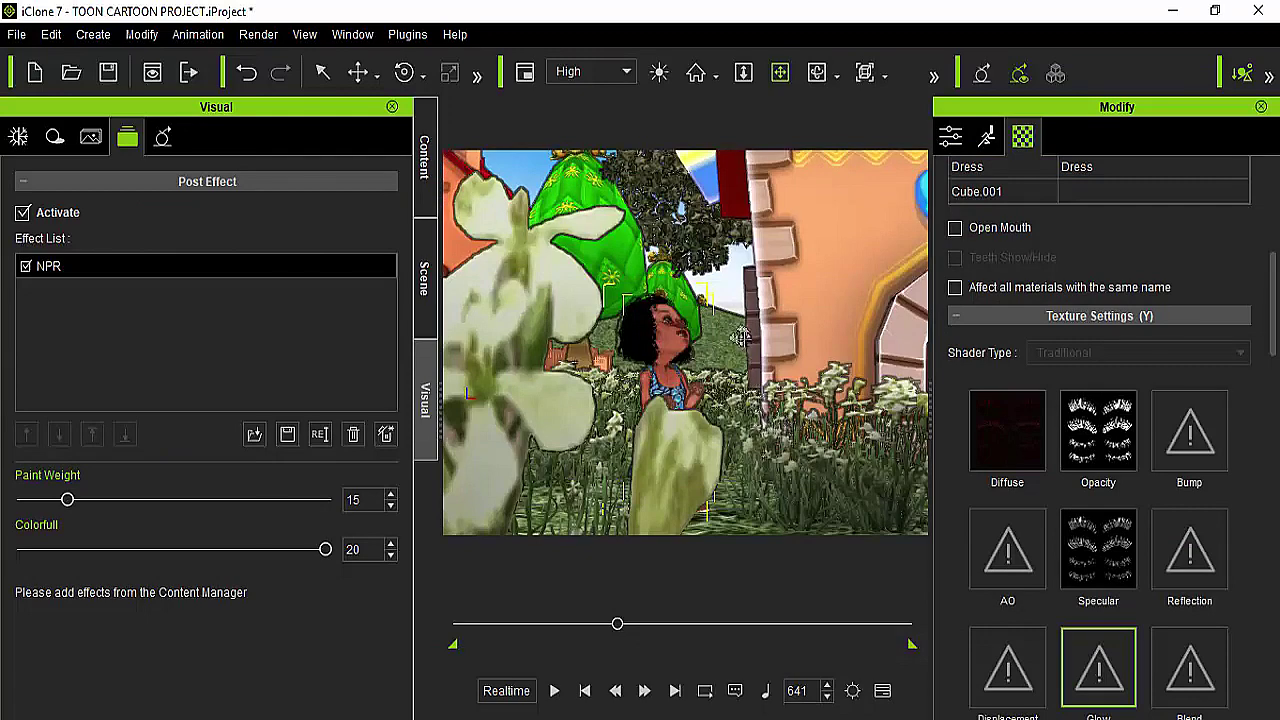
{"action": "scroll", "coordinate": [741, 337], "scroll_direction": "up", "scroll_amount": 5}
{"action": "scroll", "coordinate": [742, 342], "scroll_direction": "up", "scroll_amount": 3}
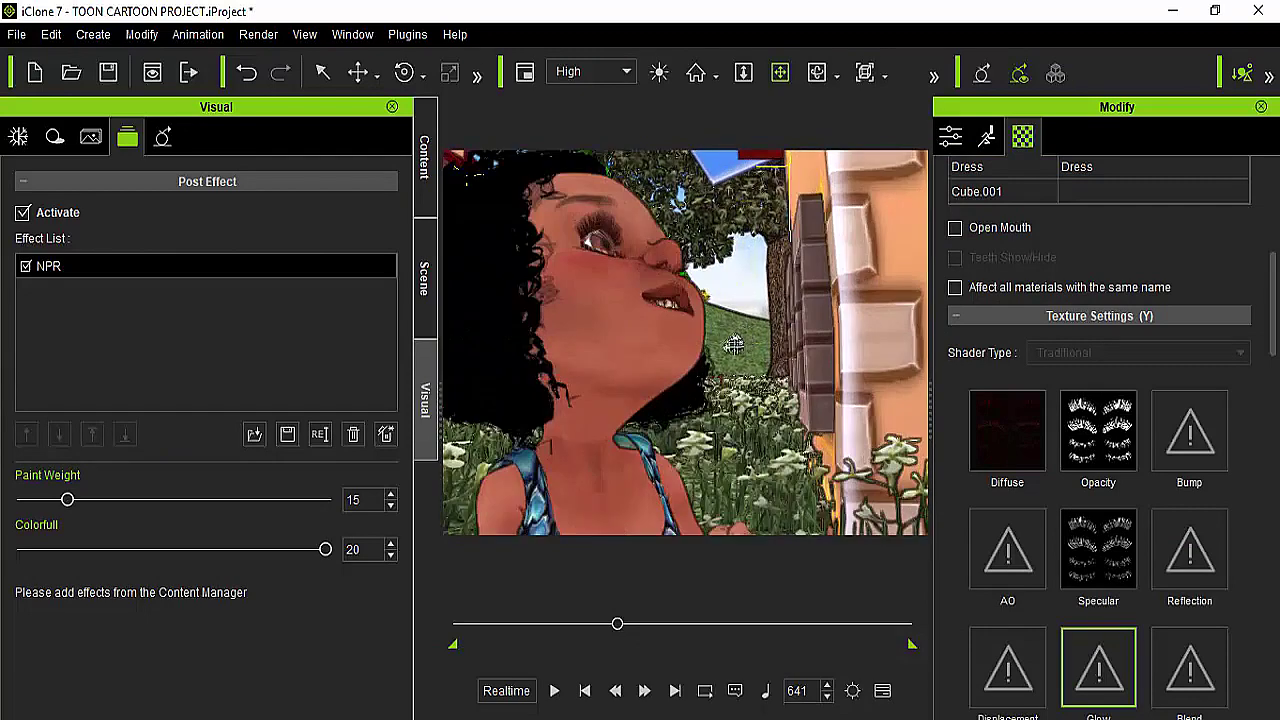
{"action": "scroll", "coordinate": [728, 341], "scroll_direction": "down", "scroll_amount": 4}
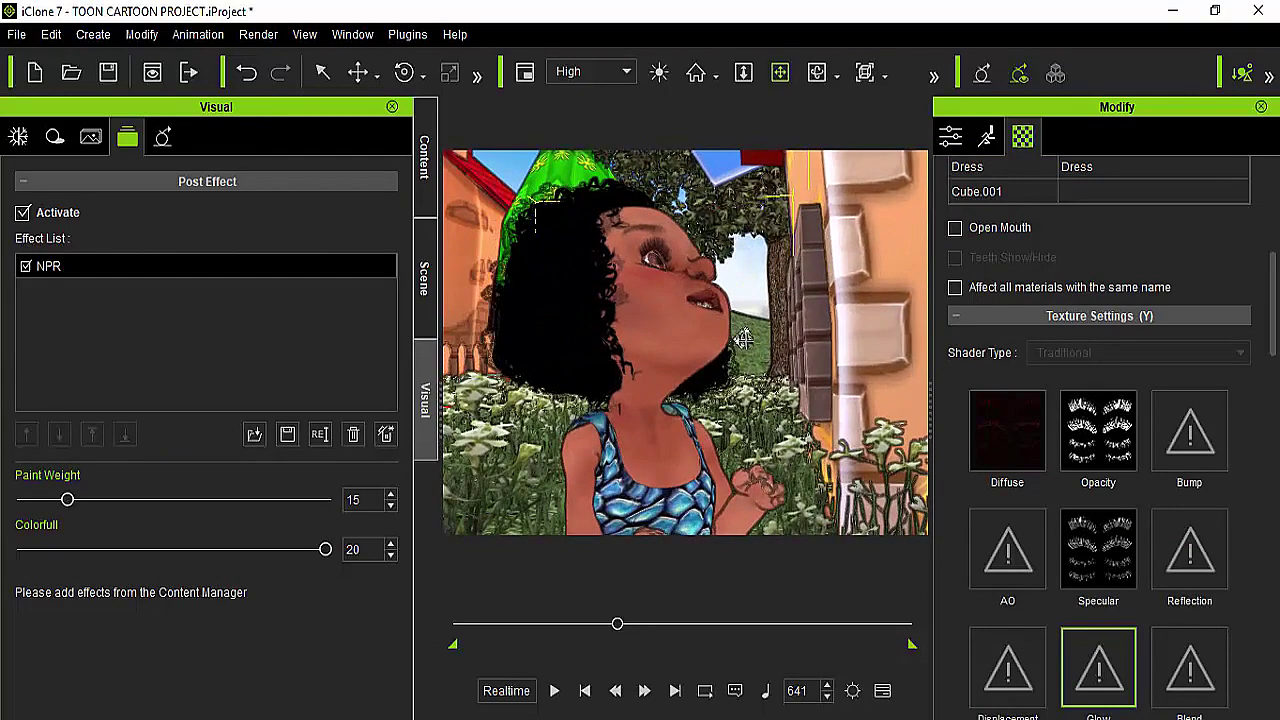
{"action": "right_click_drag", "start_coordinate": [705, 315], "coordinate": [806, 330]}
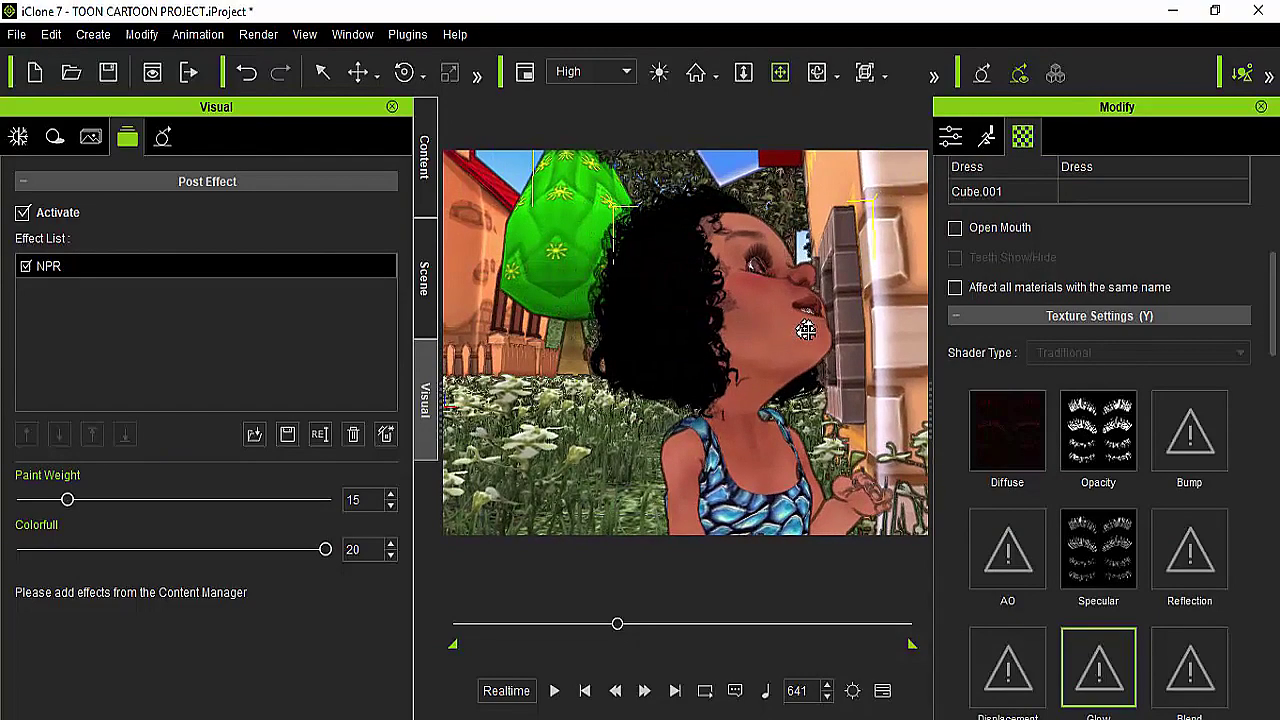
{"action": "left_click", "coordinate": [817, 73]}
{"action": "left_click_drag", "start_coordinate": [727, 297], "coordinate": [329, 399]}
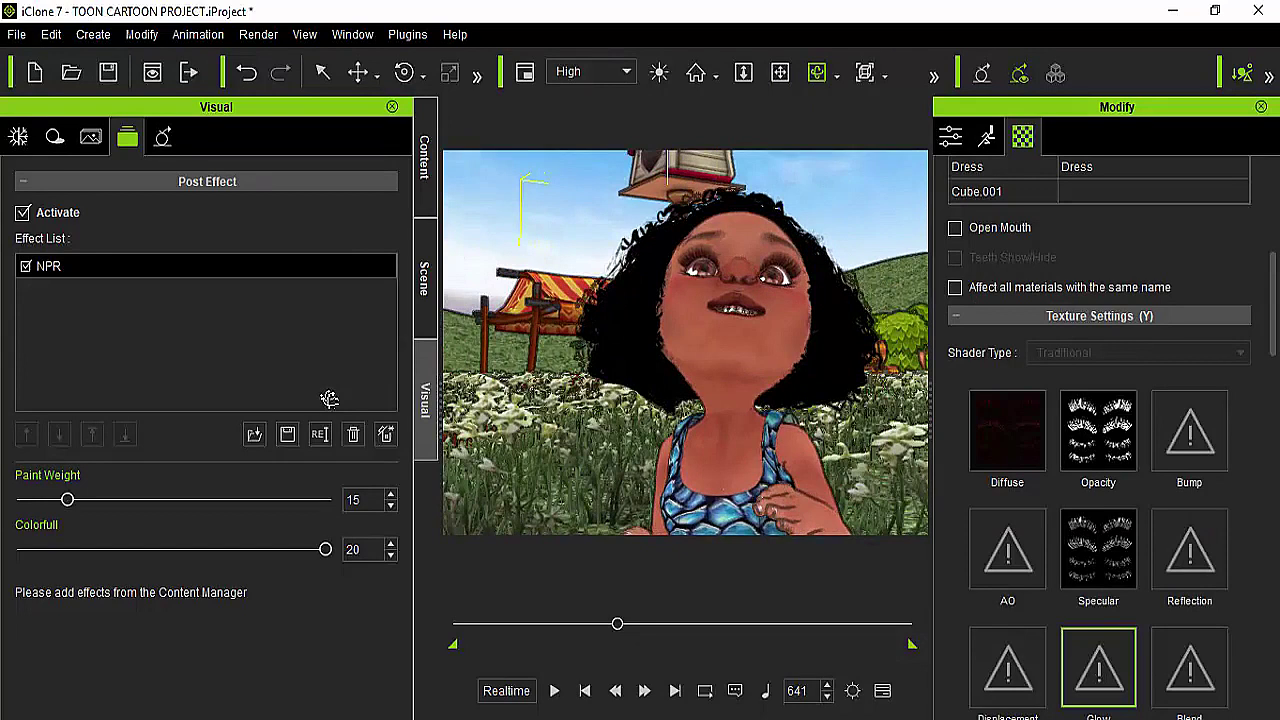
{"action": "left_click_drag", "start_coordinate": [720, 348], "coordinate": [701, 350]}
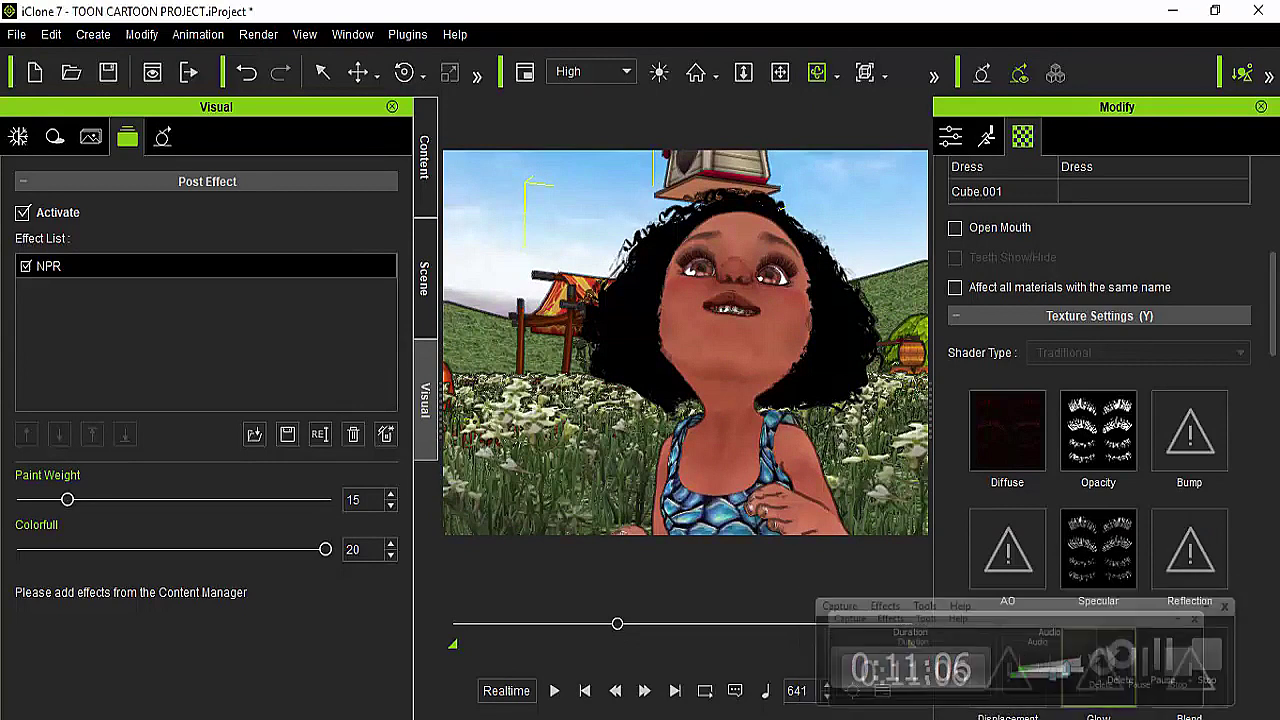
{"action": "right_click_drag", "start_coordinate": [568, 393], "coordinate": [460, 390]}
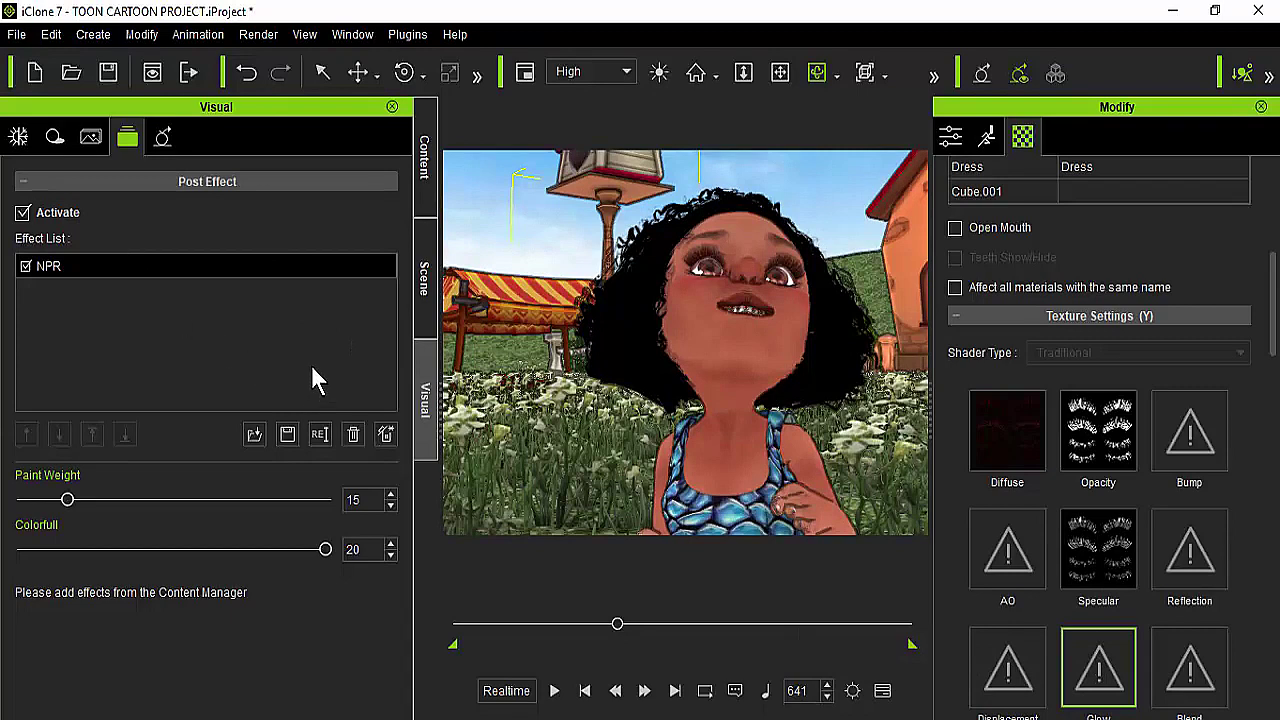
{"action": "scroll", "coordinate": [748, 336], "scroll_direction": "up", "scroll_amount": 2}
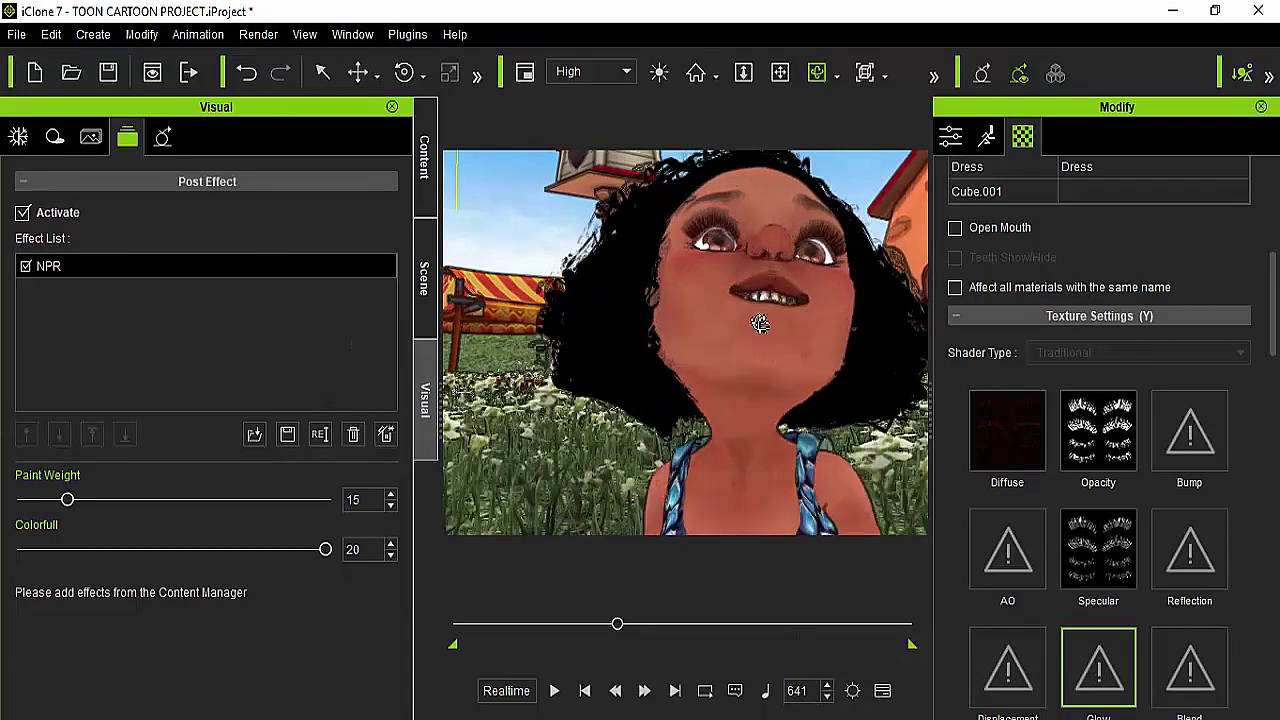
{"action": "left_click_drag", "start_coordinate": [781, 74], "coordinate": [860, 250]}
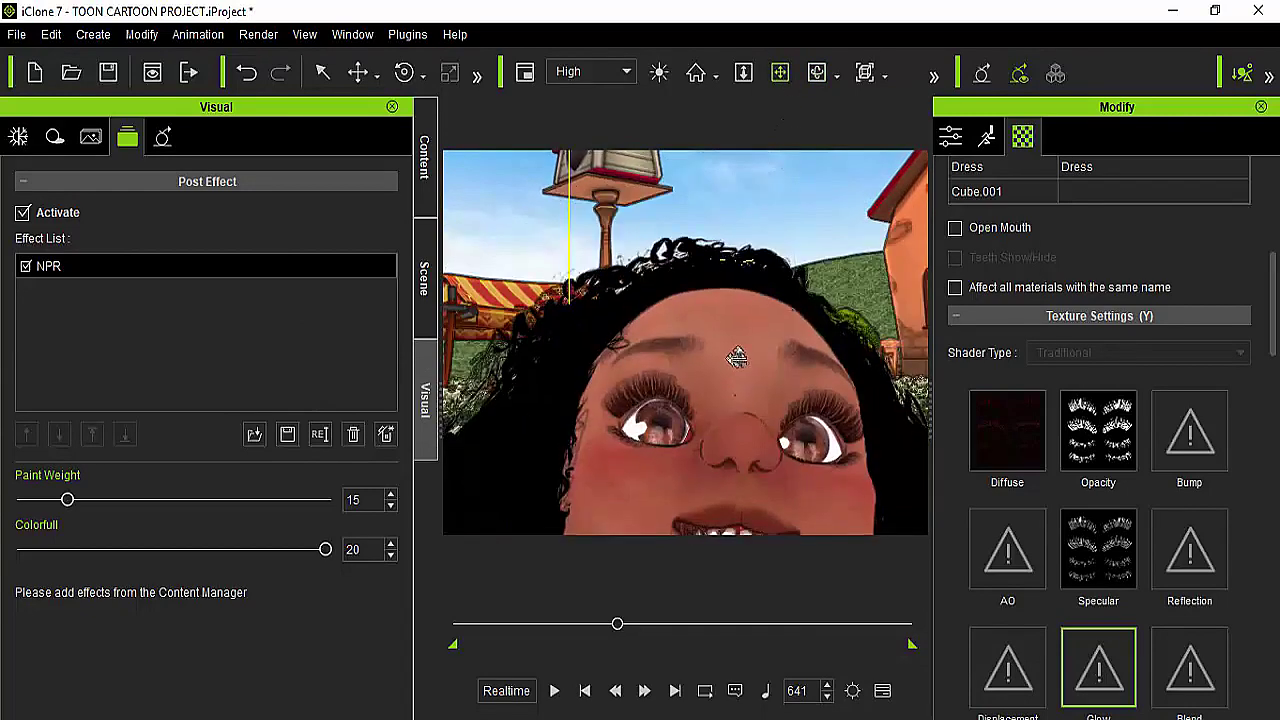
Step: Select Laura's eye materials from the character and bring up their Glow texture and its strength setting
{"action": "left_click", "coordinate": [987, 137]}
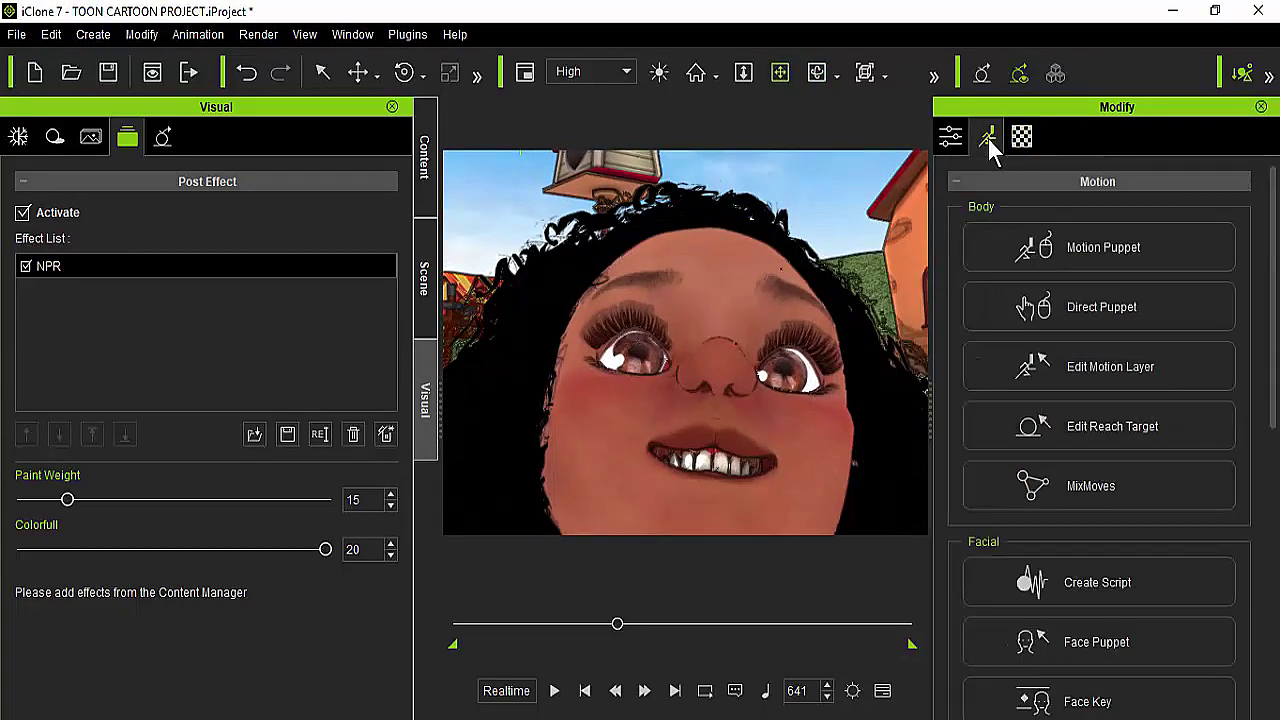
{"action": "left_click", "coordinate": [1021, 136]}
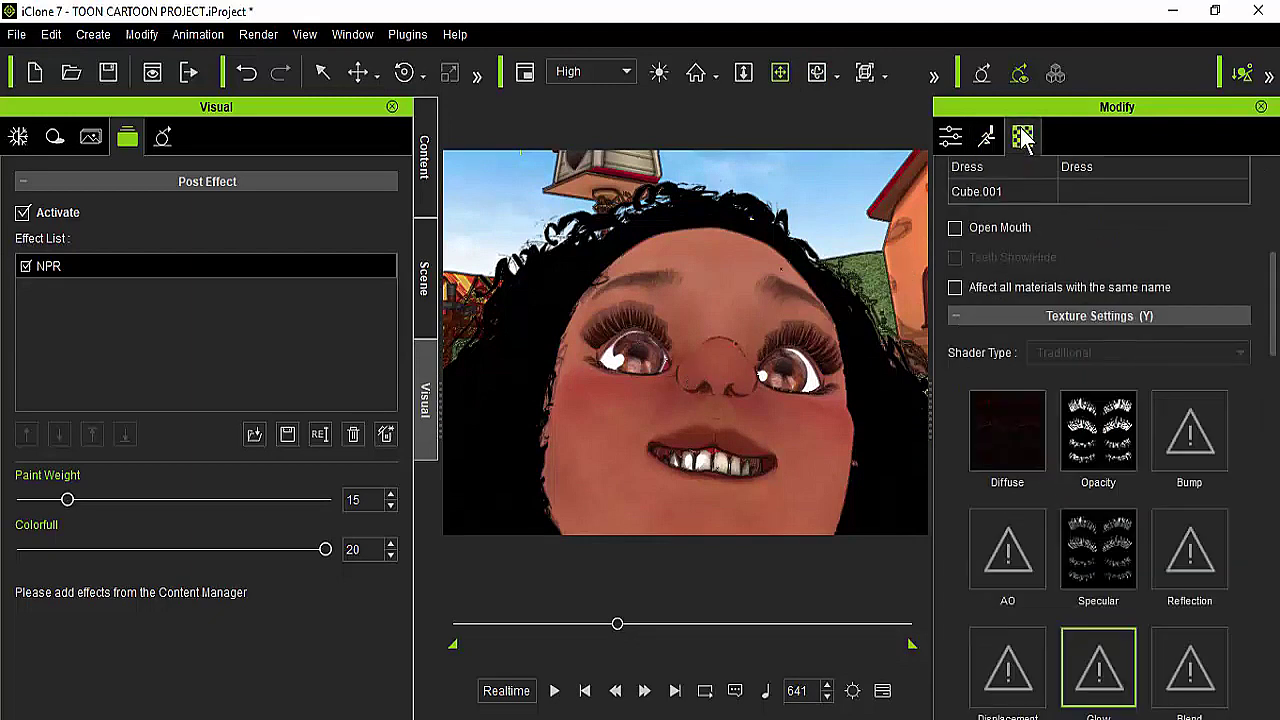
{"action": "left_click_drag", "start_coordinate": [1273, 300], "coordinate": [1273, 214]}
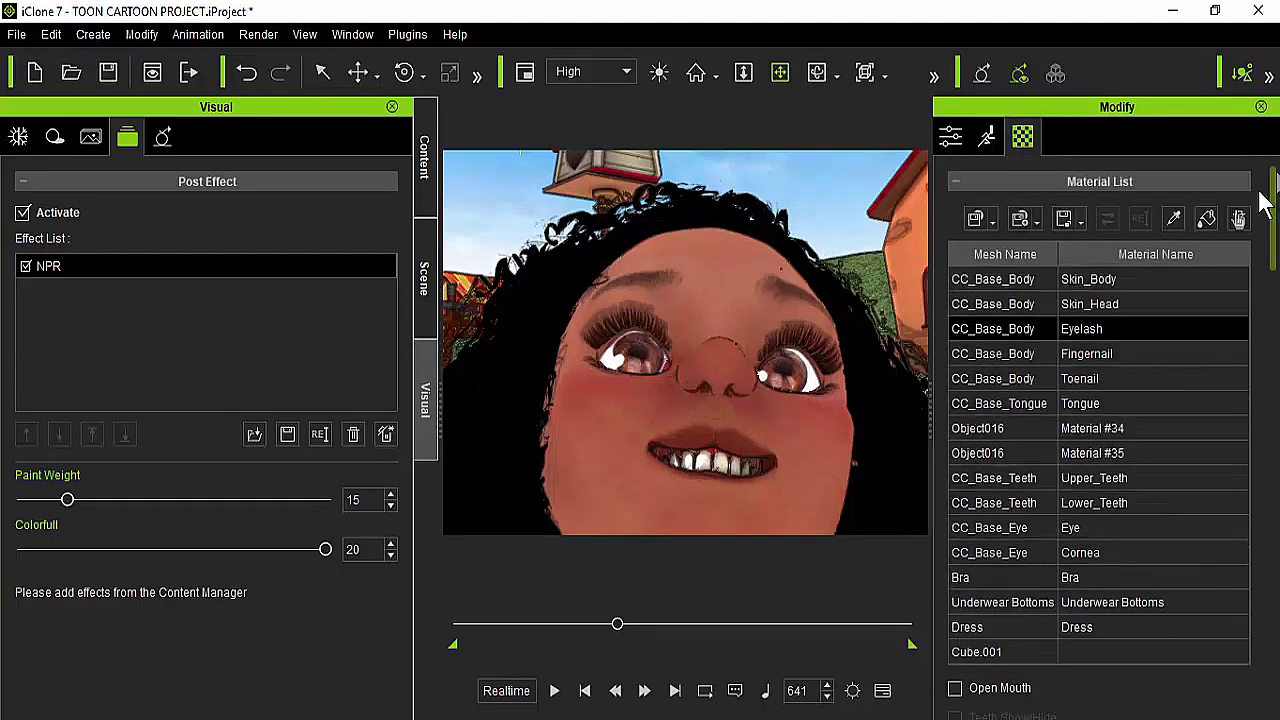
{"action": "left_click", "coordinate": [792, 372]}
{"action": "left_click_drag", "start_coordinate": [1277, 225], "coordinate": [1276, 364]}
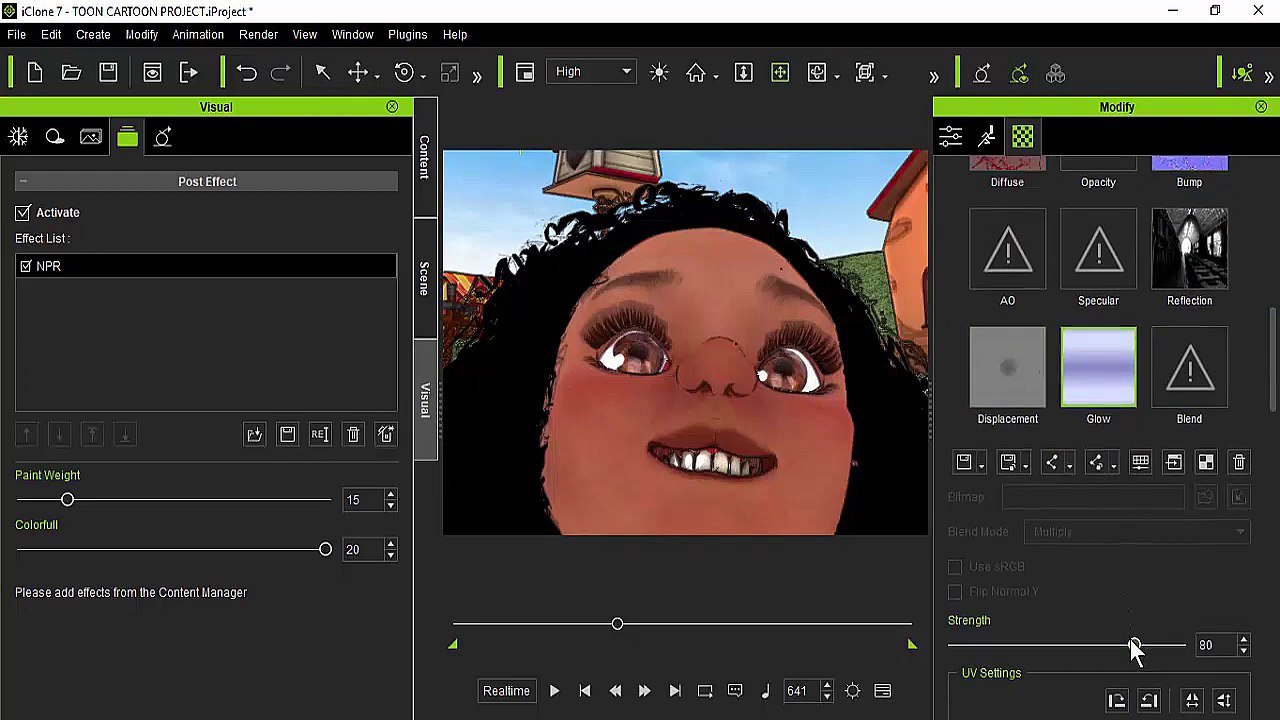
Step: Go to the first frame and center Laura's face in a frontal close-up showing both eyes
{"action": "left_click", "coordinate": [586, 691]}
{"action": "mouse_move", "coordinate": [654, 437]}
{"action": "right_mouse_down"}
{"action": "mouse_move", "coordinate": [689, 300]}
{"action": "mouse_move", "coordinate": [800, 180]}
{"action": "right_mouse_up"}
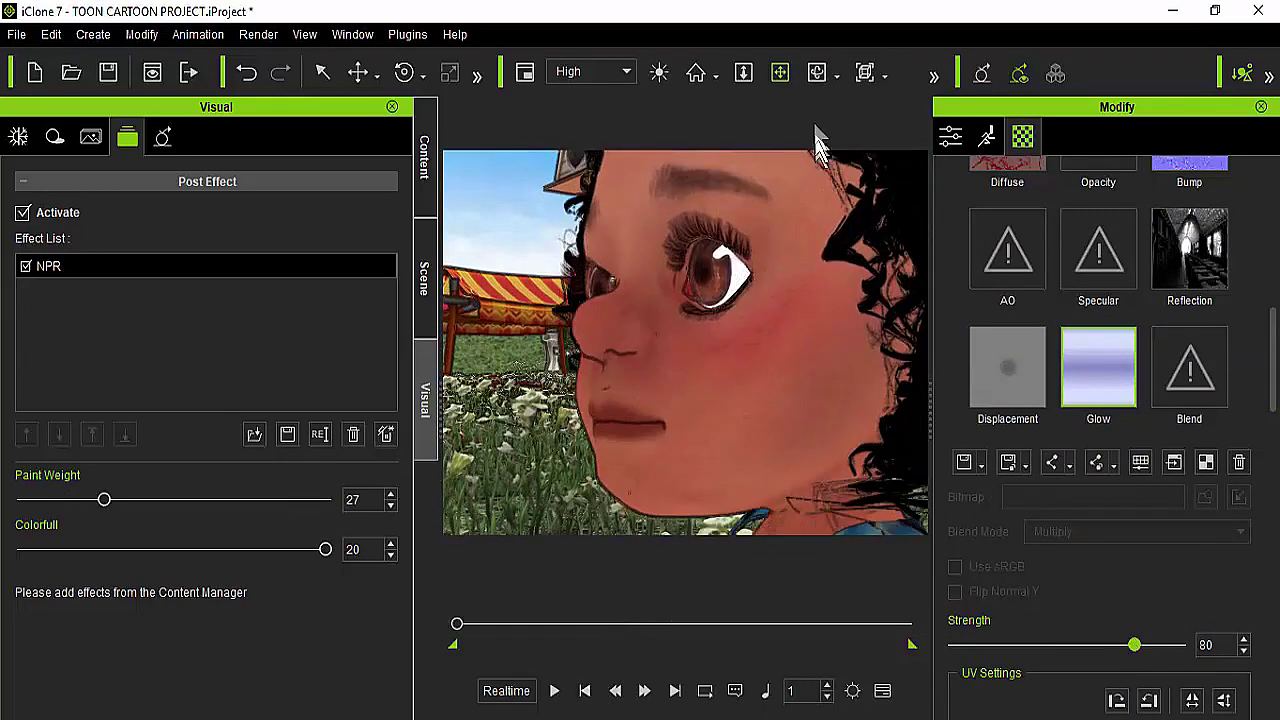
{"action": "left_click", "coordinate": [815, 75]}
{"action": "left_click", "coordinate": [677, 343]}
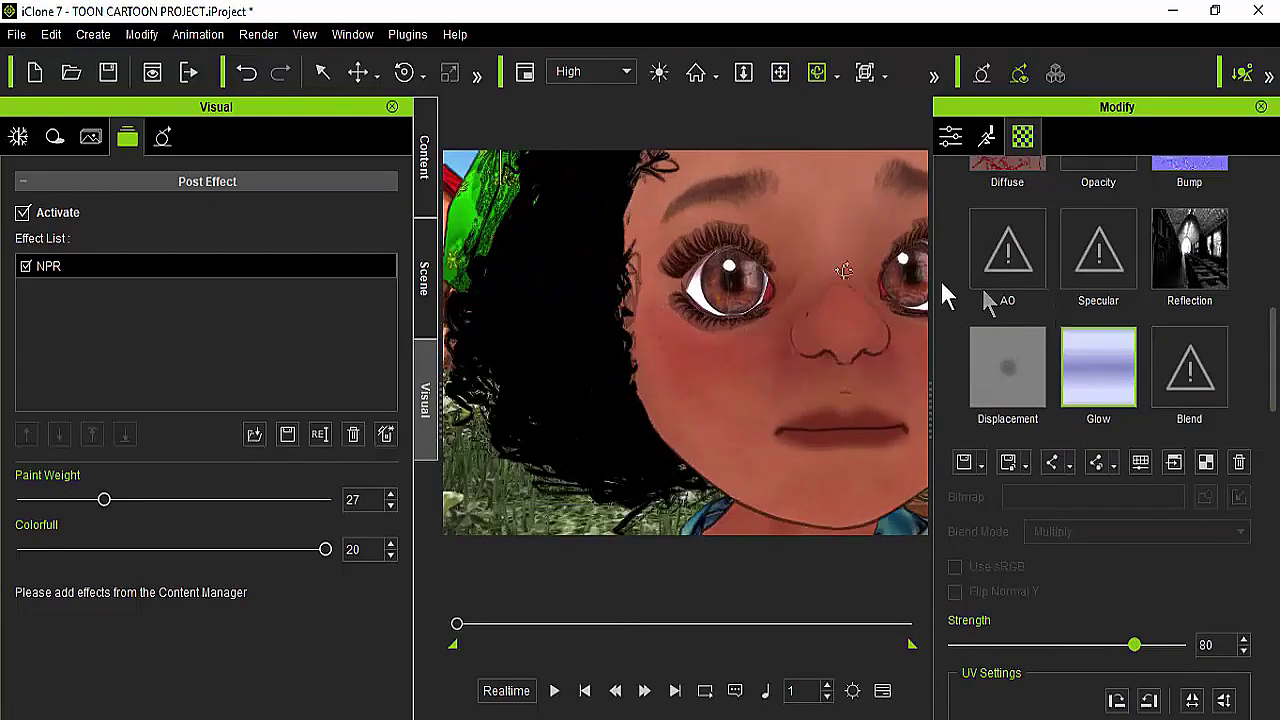
{"action": "left_click", "coordinate": [780, 72]}
{"action": "left_click_drag", "start_coordinate": [803, 289], "coordinate": [687, 306]}
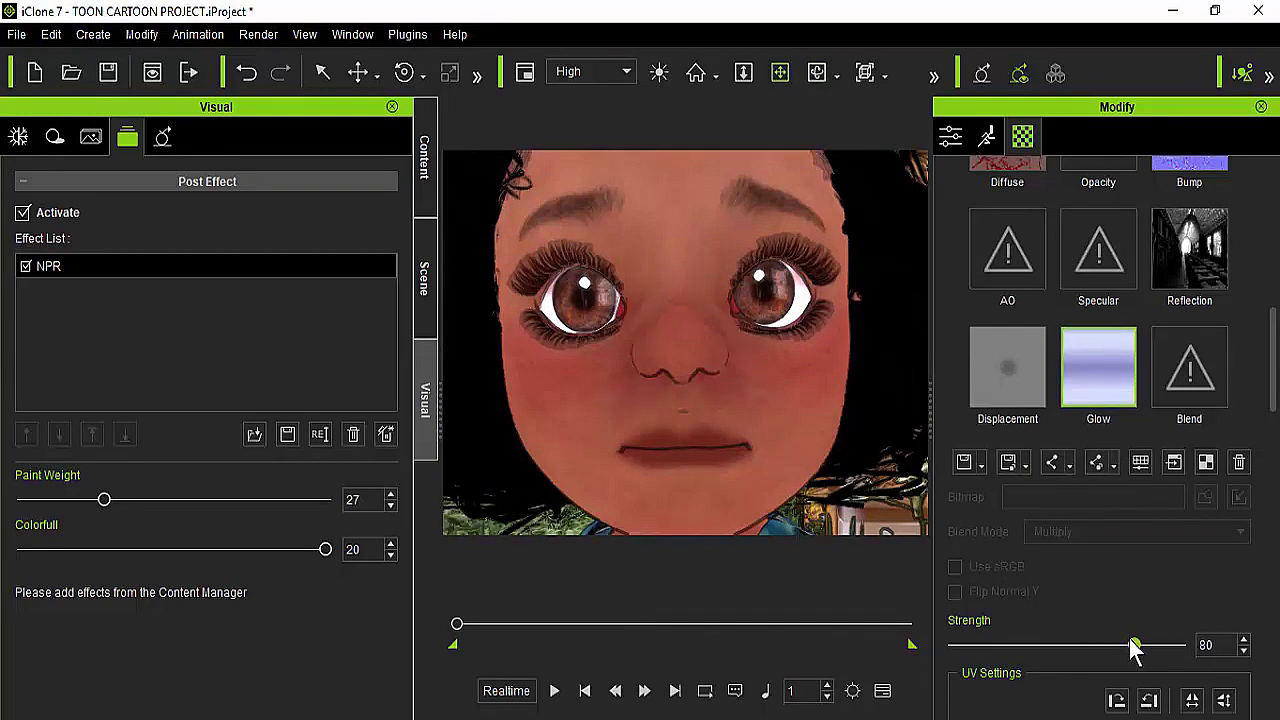
Step: Try a Glow strength of 0 on Laura's eyes and undo the change
{"action": "left_click_drag", "start_coordinate": [1133, 648], "coordinate": [851, 640]}
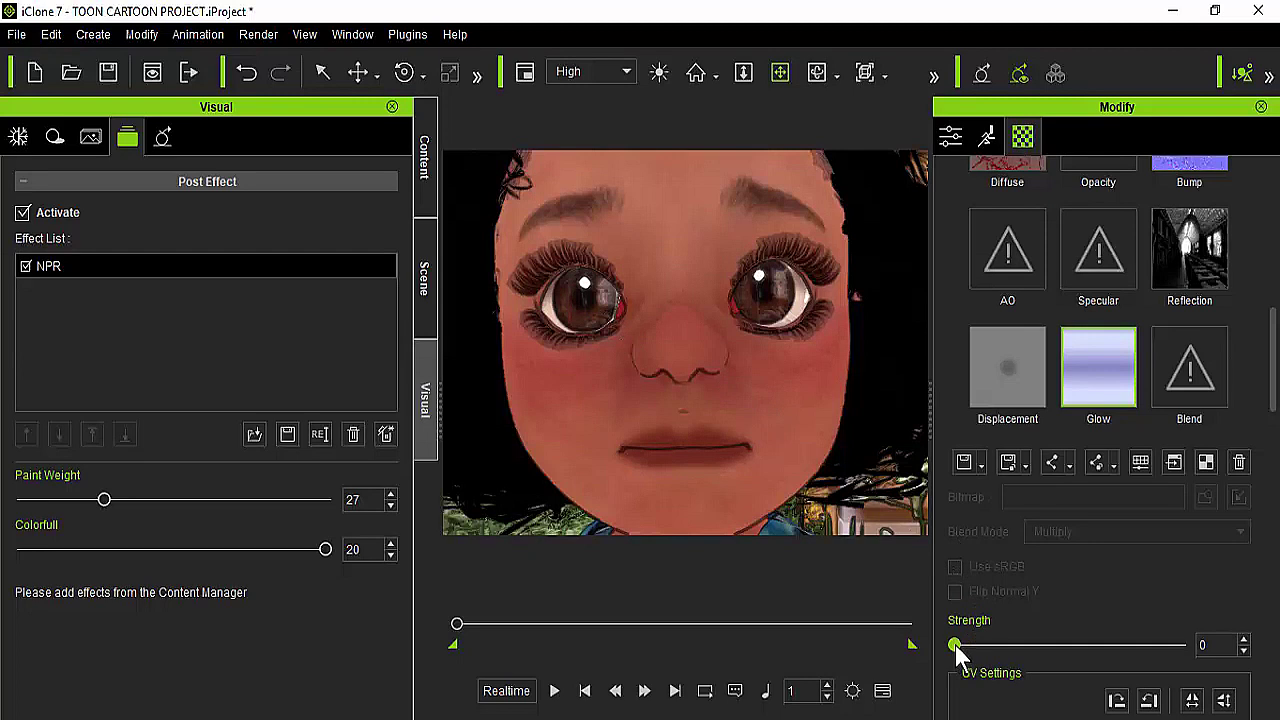
{"action": "left_click", "coordinate": [248, 80]}
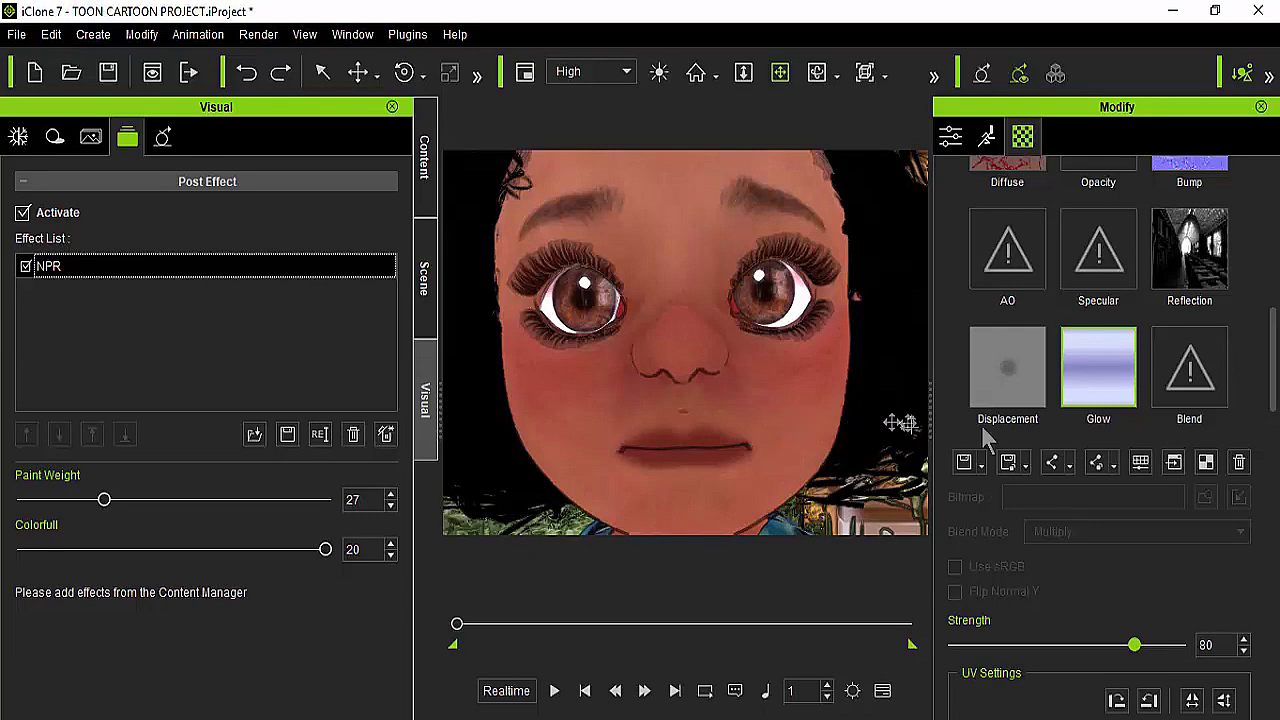
Step: Select the Eye and Cornea materials together and choose their Reflection texture channel
{"action": "left_click_drag", "start_coordinate": [1272, 357], "coordinate": [1270, 250]}
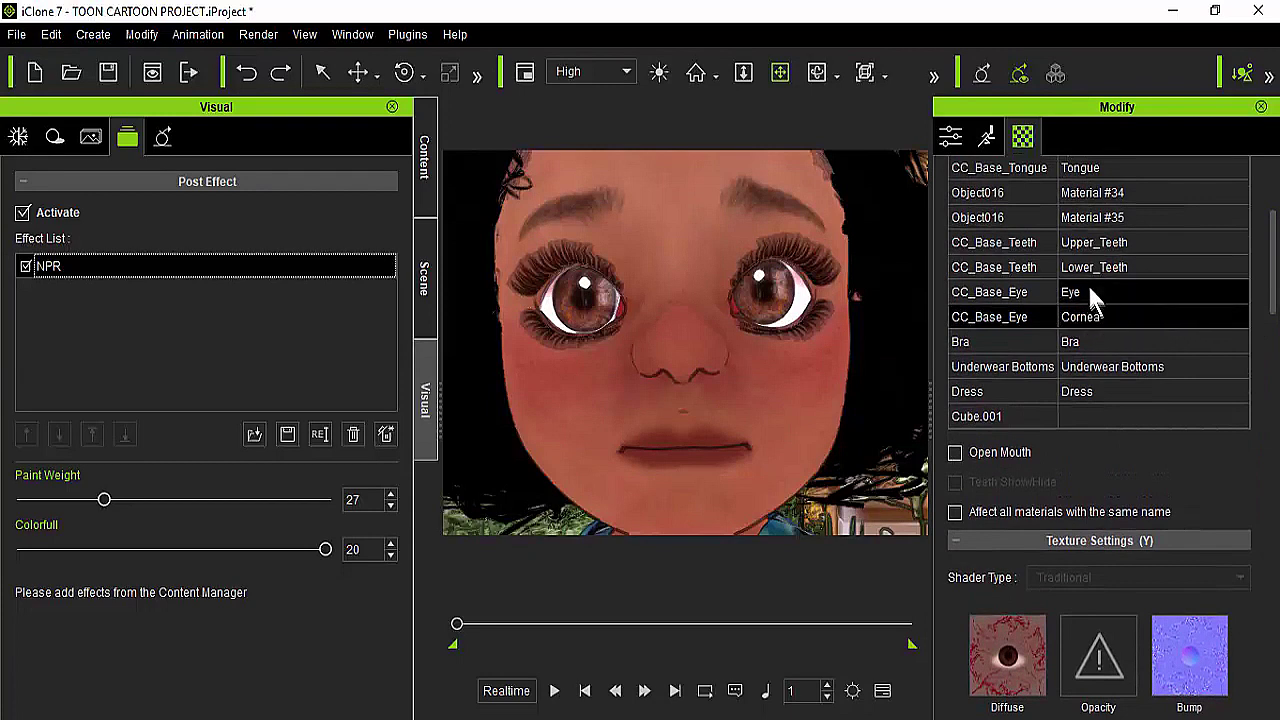
{"action": "left_click", "coordinate": [1075, 294]}
{"action": "left_click", "coordinate": [1120, 320]}
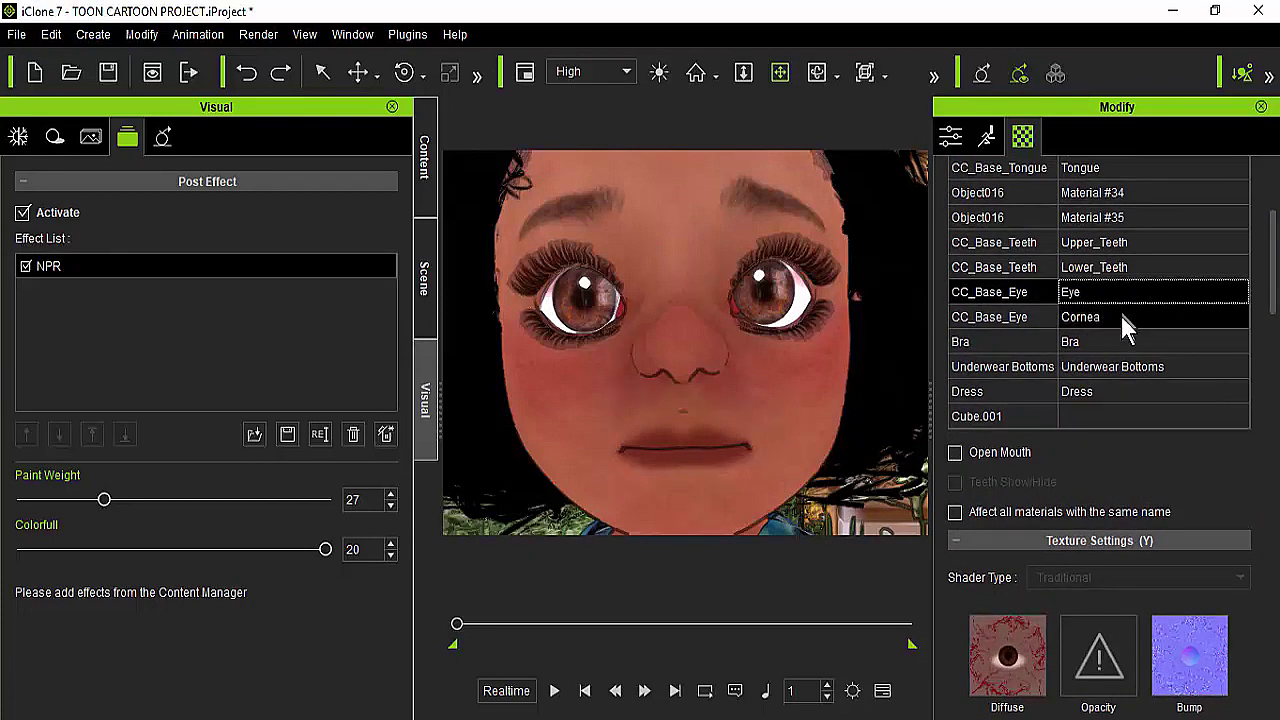
{"action": "left_click_drag", "start_coordinate": [1273, 245], "coordinate": [1272, 360]}
{"action": "left_click", "coordinate": [1201, 330]}
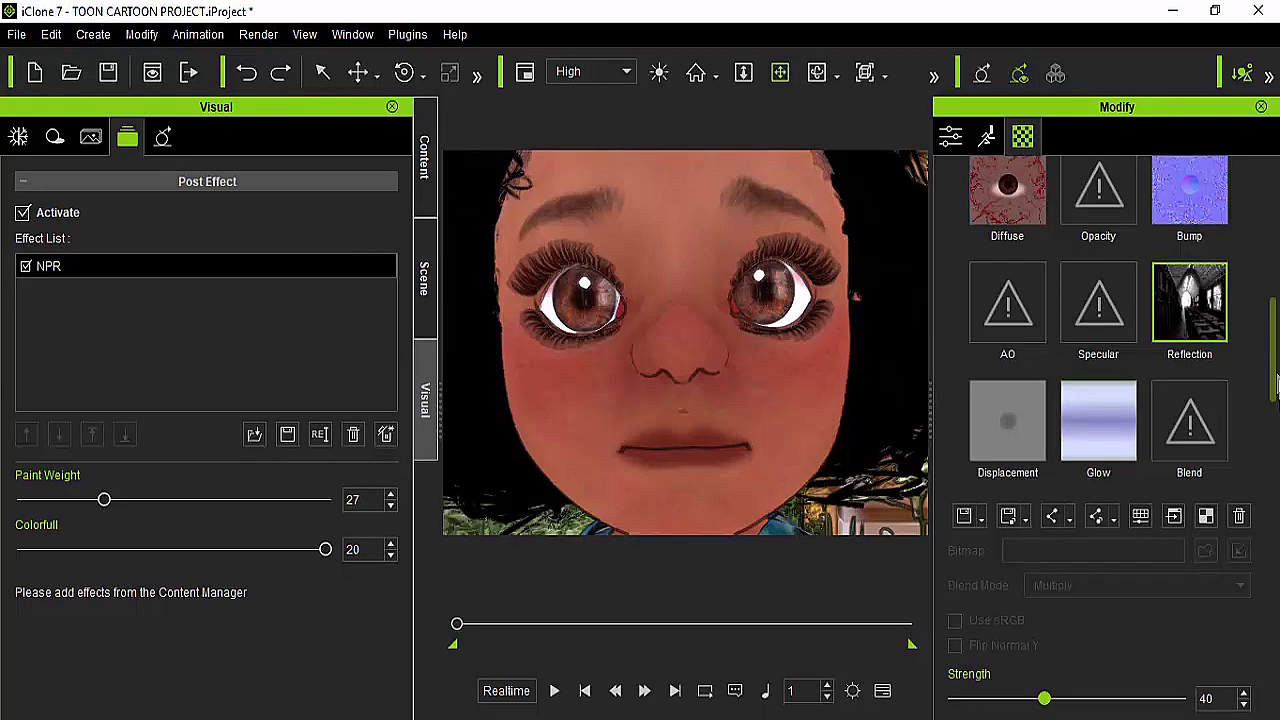
Step: Try Reflection strengths of 100, 0 and 65 on the eyes, undo the changes and check Laura in a wider view
{"action": "scroll", "coordinate": [1275, 400], "scroll_direction": "down", "scroll_amount": 2}
{"action": "mouse_move", "coordinate": [1050, 468]}
{"action": "left_mouse_down"}
{"action": "mouse_move", "coordinate": [1178, 468]}
{"action": "mouse_move", "coordinate": [962, 468]}
{"action": "mouse_move", "coordinate": [1220, 470]}
{"action": "left_mouse_up"}
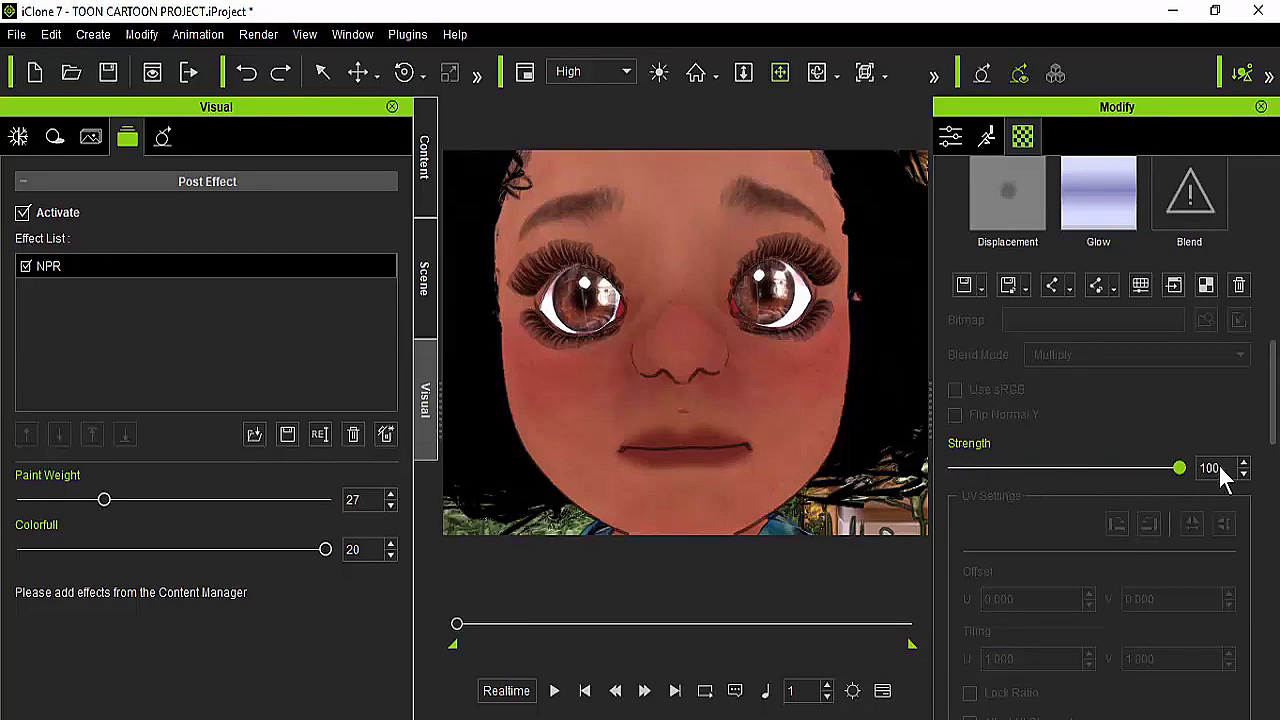
{"action": "left_click_drag", "start_coordinate": [1174, 468], "coordinate": [919, 466]}
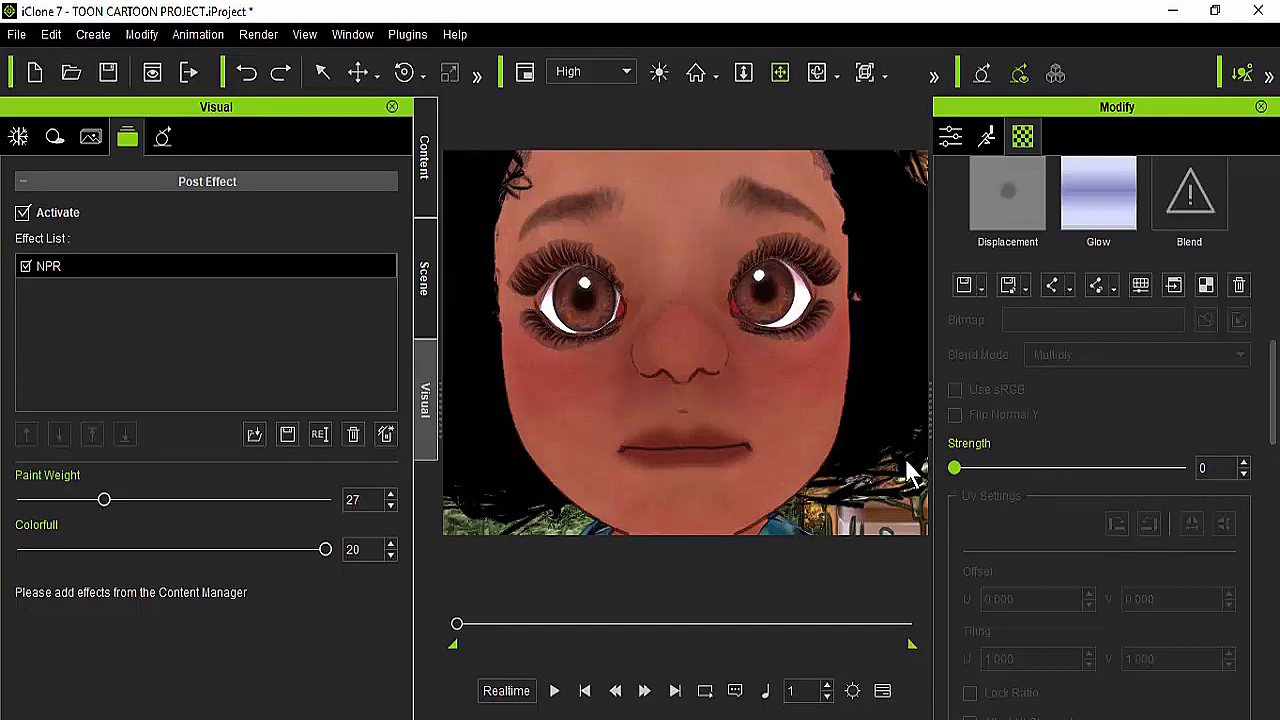
{"action": "left_click_drag", "start_coordinate": [954, 468], "coordinate": [1100, 470]}
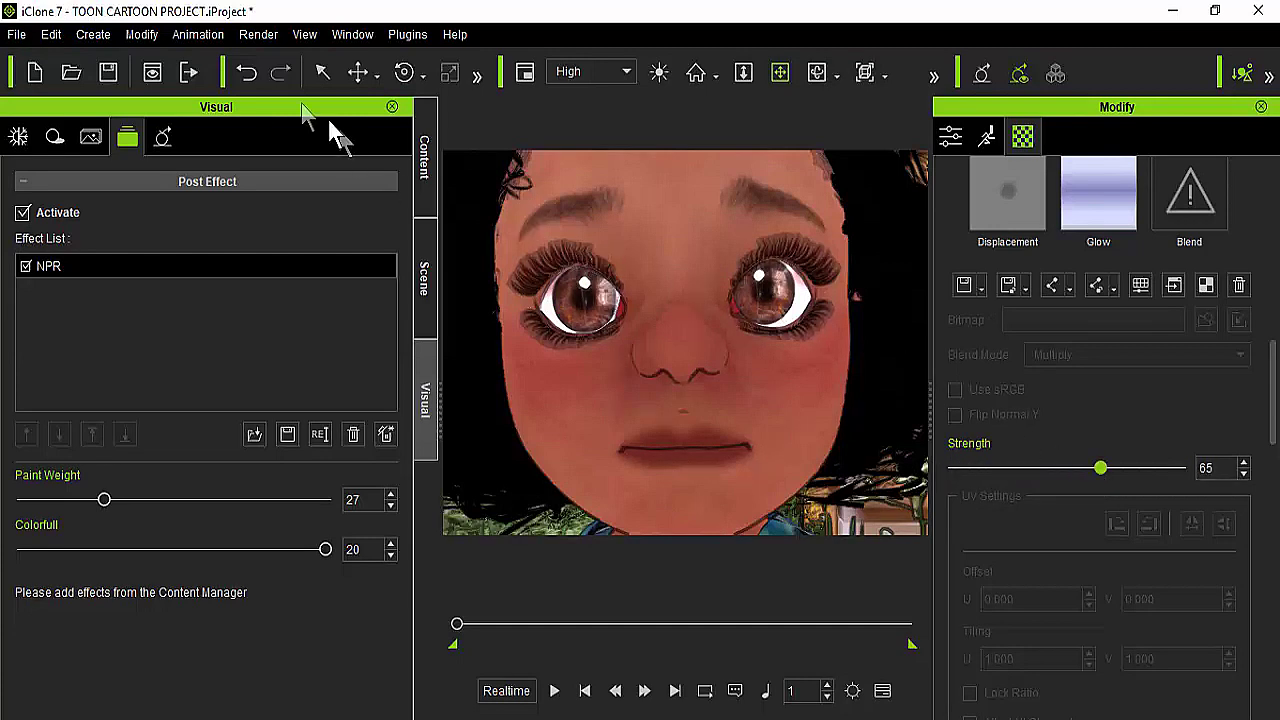
{"action": "left_click", "coordinate": [249, 75]}
{"action": "left_click", "coordinate": [249, 75]}
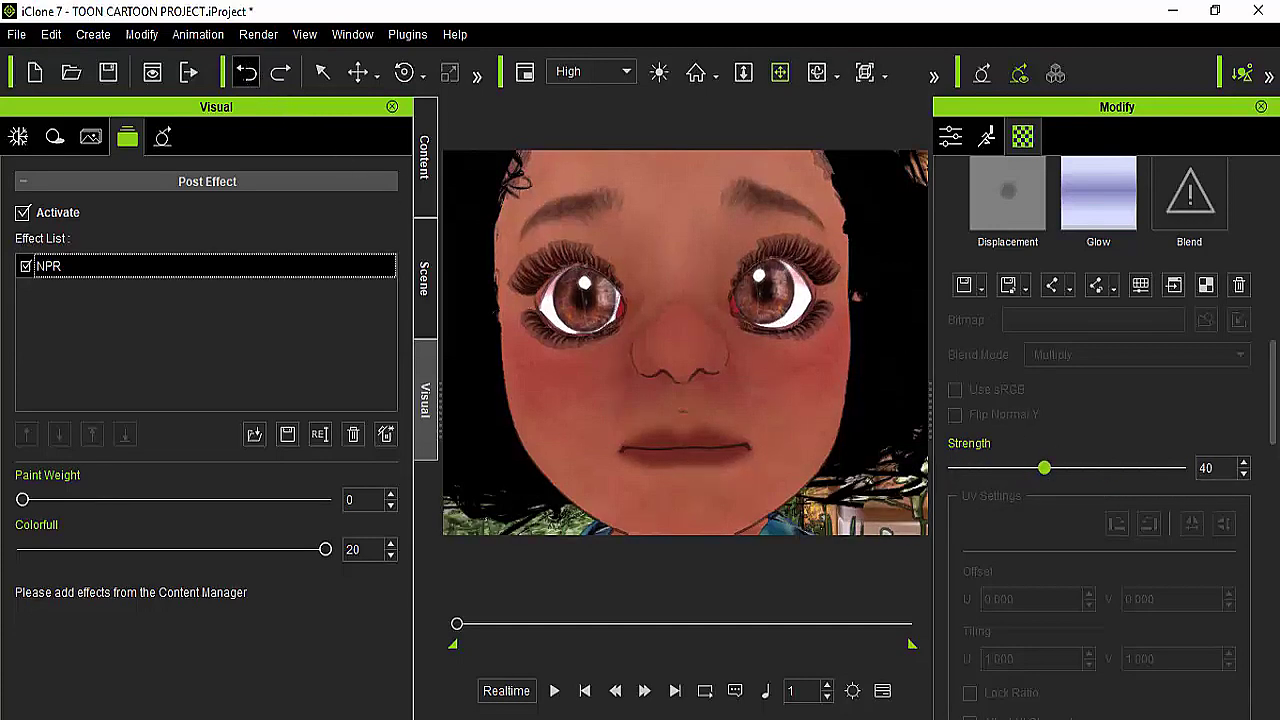
{"action": "scroll", "coordinate": [714, 400], "scroll_direction": "down", "scroll_amount": 5}
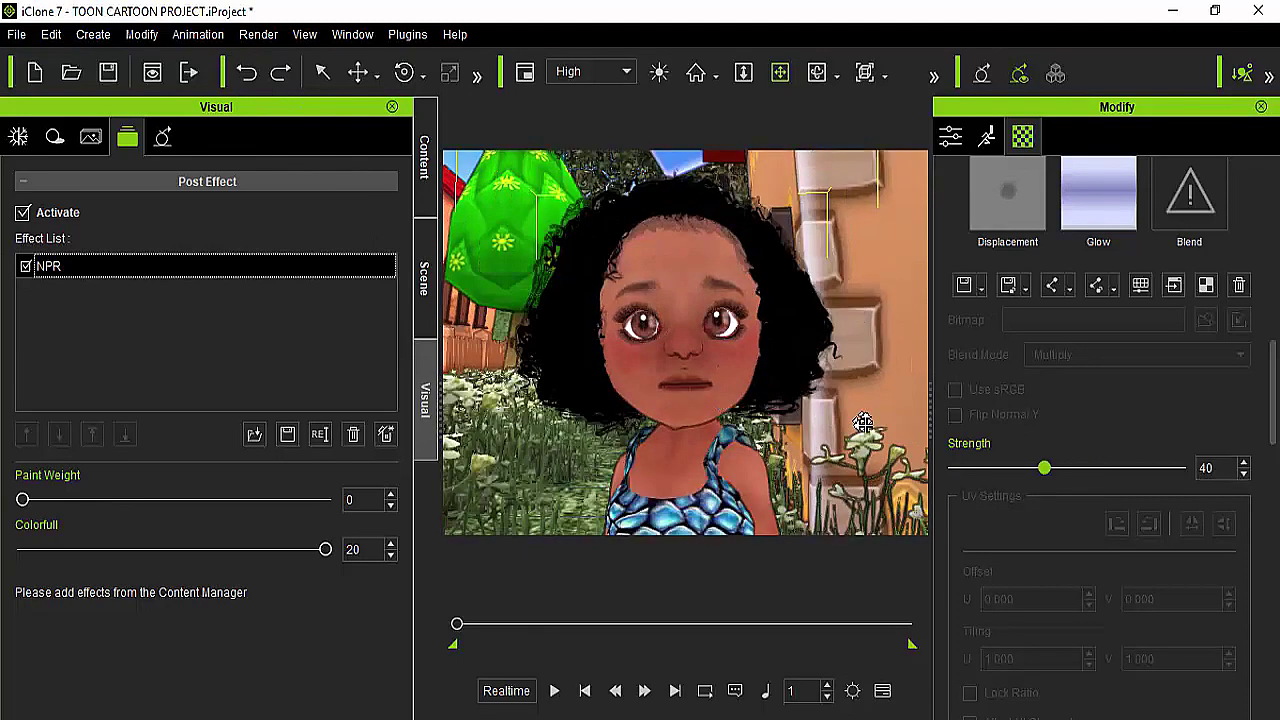